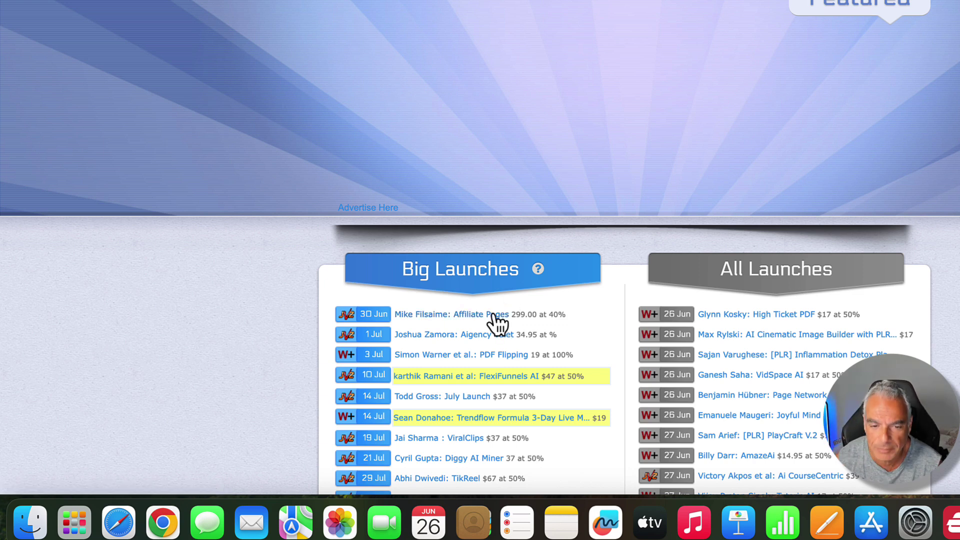
Review the JV page's July 2025 launch calendar and $17,985 prize list, then go to JVZoo signup.
left_click(470, 319)
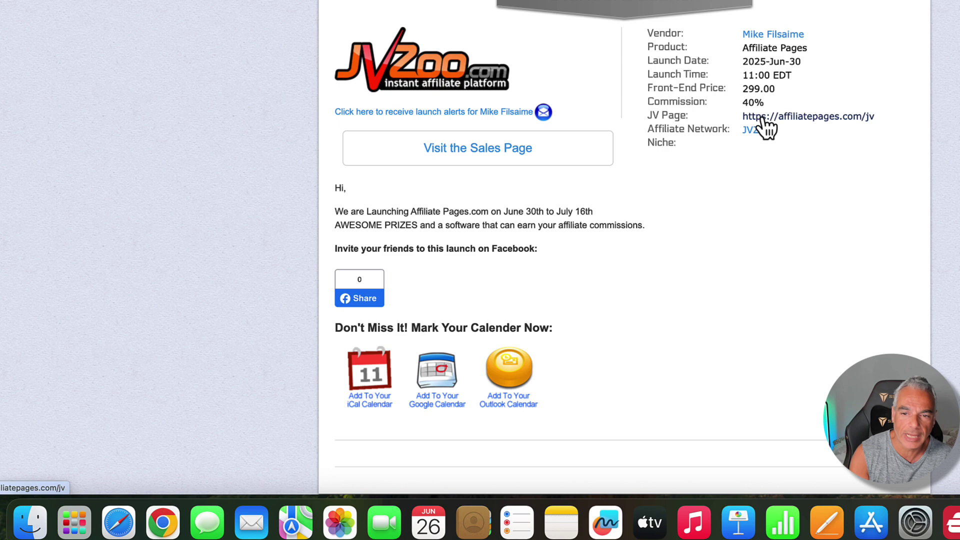
left_click(797, 117)
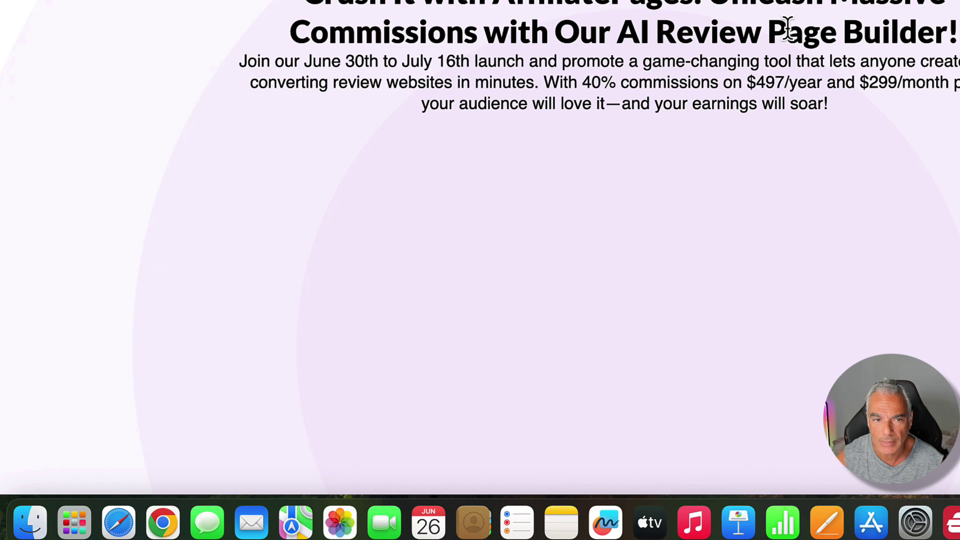
scroll(710, 136, "down", 15)
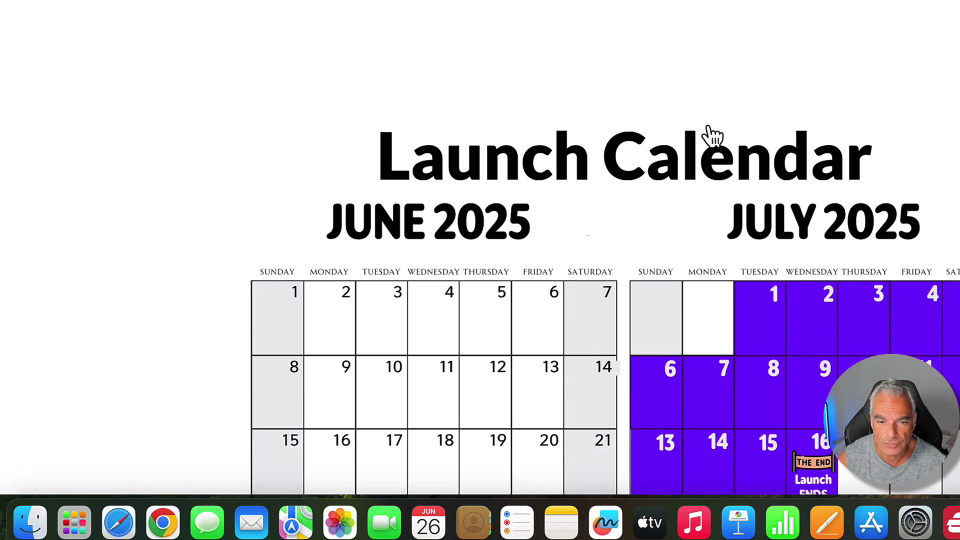
scroll(709, 135, "up", 1)
scroll(615, 10, "down", 10)
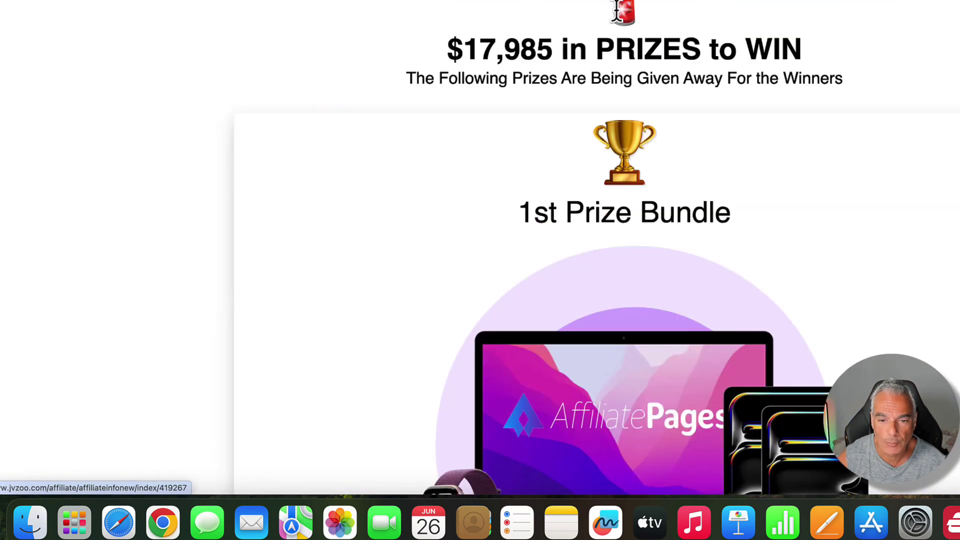
scroll(620, 20, "down", 20)
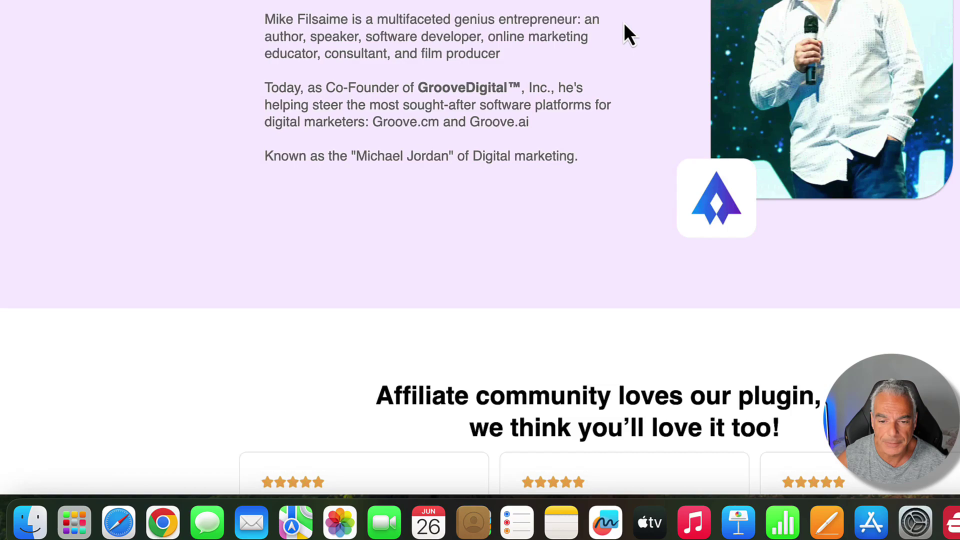
scroll(626, 27, "down", 3)
scroll(634, 30, "up", 20)
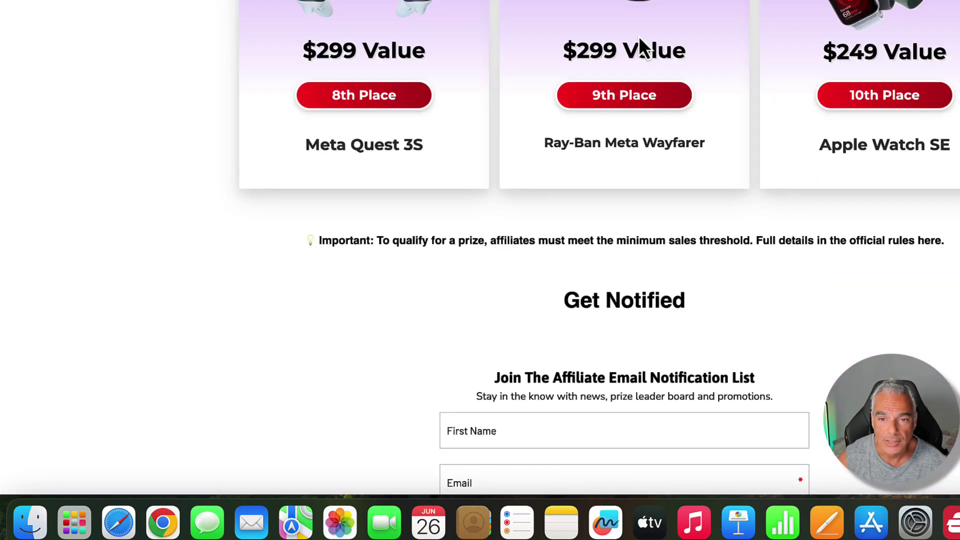
scroll(642, 42, "down", 6)
scroll(605, 207, "up", 12)
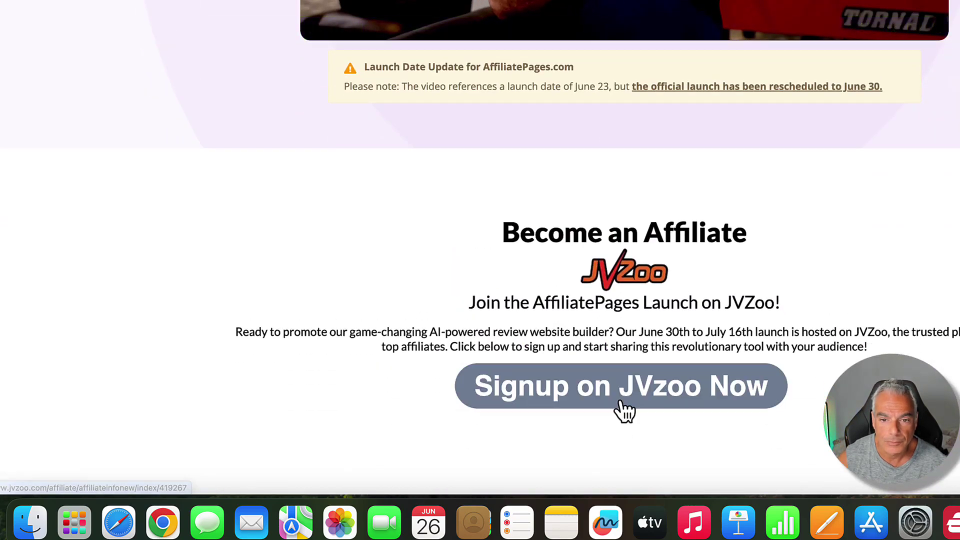
left_click(620, 404)
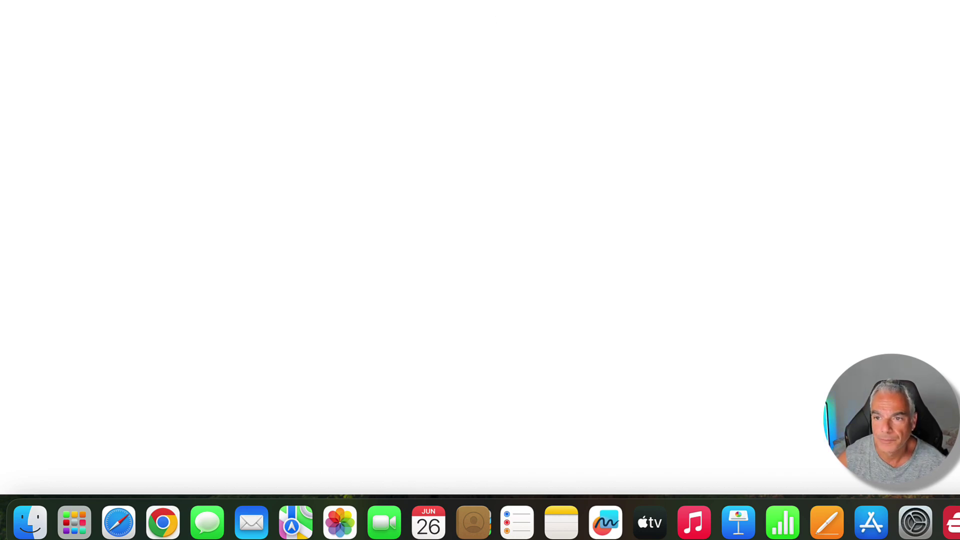
Copy the Affiliate Pages affiliate link and highlight the $497.00 recurring sale price.
scroll(483, 200, "down", 3)
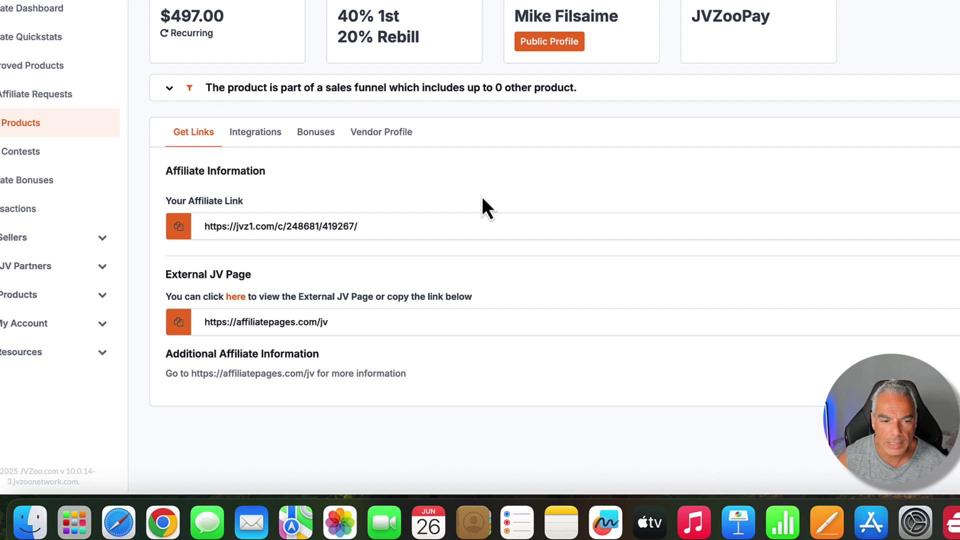
left_click(390, 227)
left_click_drag(386, 231, 178, 239)
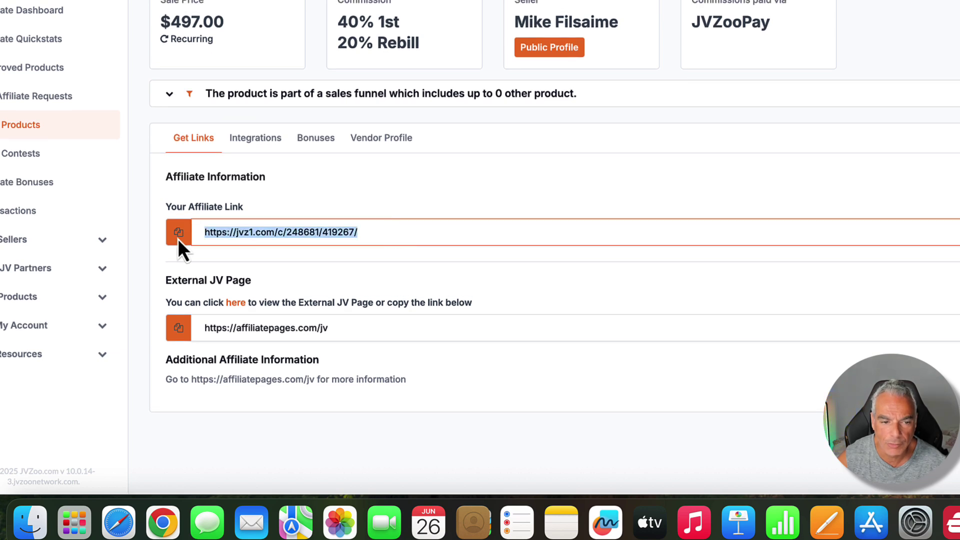
right_click(286, 232)
left_click(337, 206)
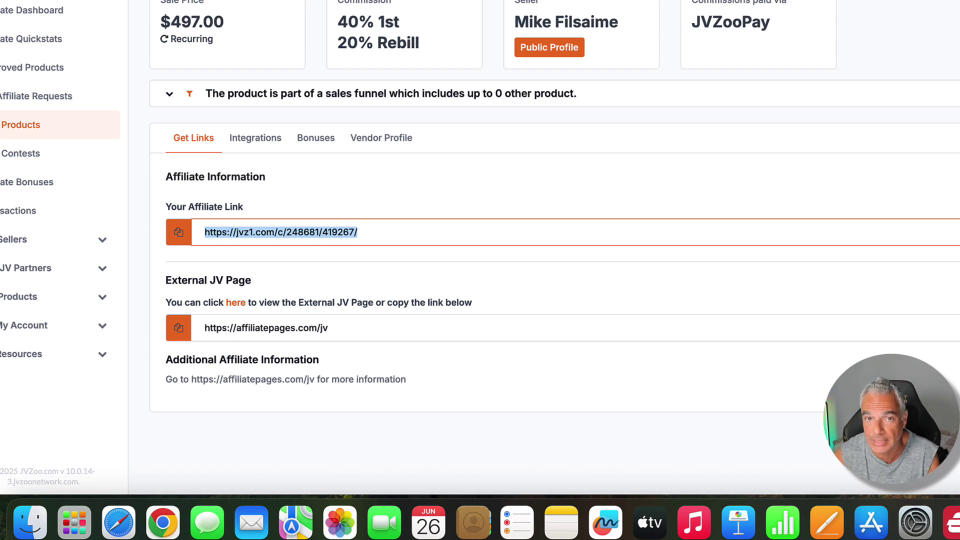
left_click_drag(252, 47, 170, 20)
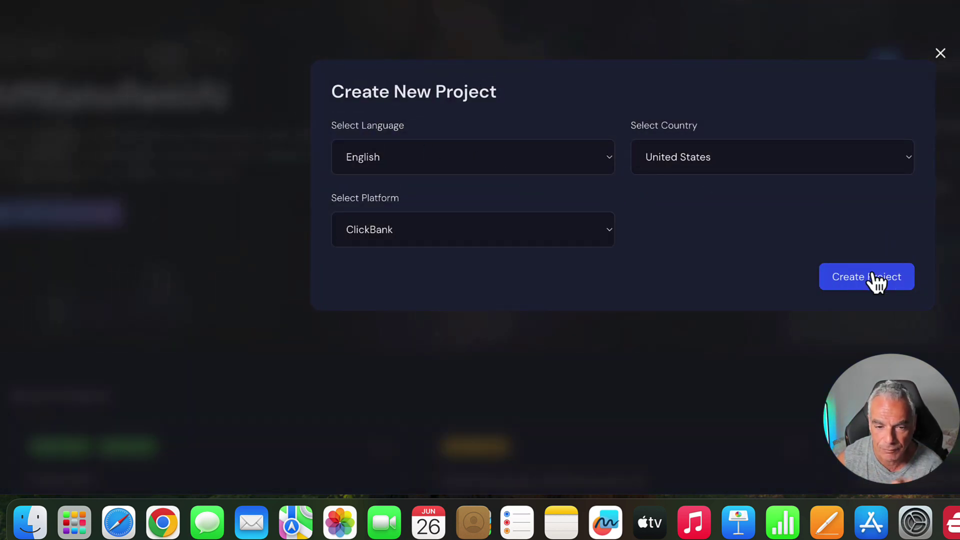
Create a new project with JVZoo as the platform.
left_click(582, 234)
left_click(505, 248)
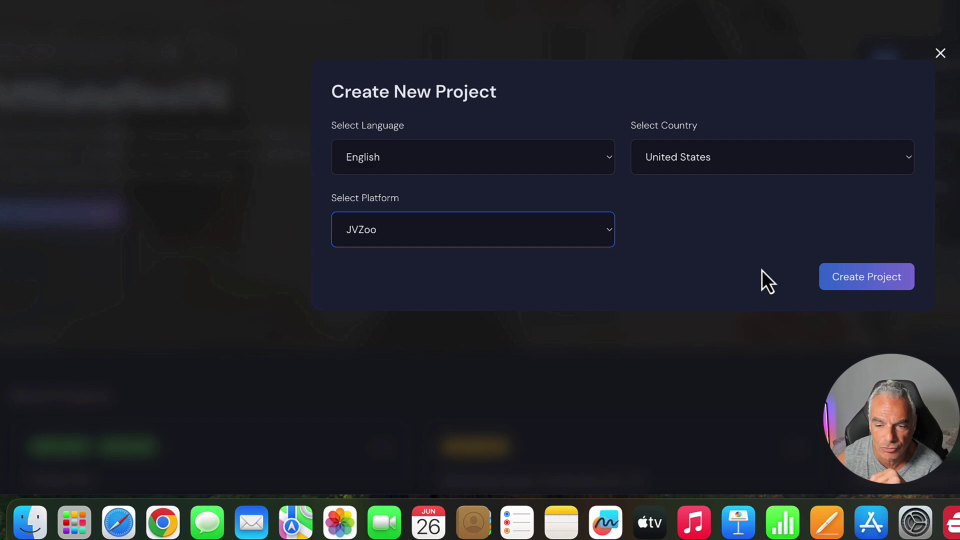
left_click(847, 278)
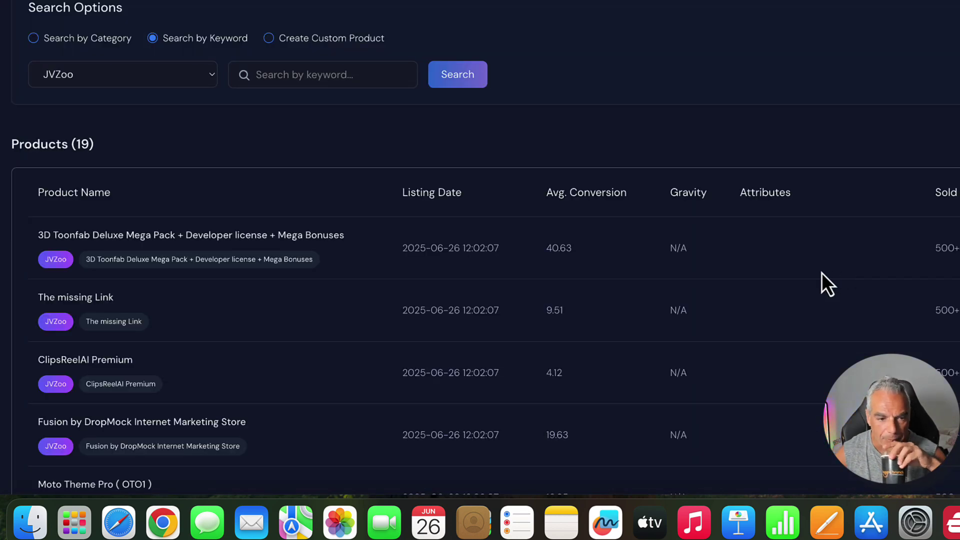
Search JVZoo products for the keyword 'AffiliatePages' and browse the results.
left_click(324, 78)
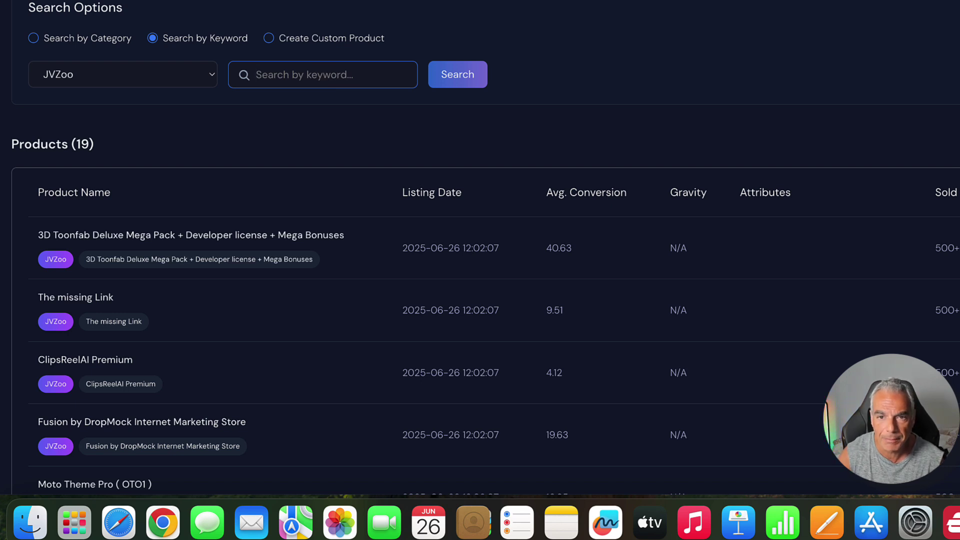
type("AffiliatePages")
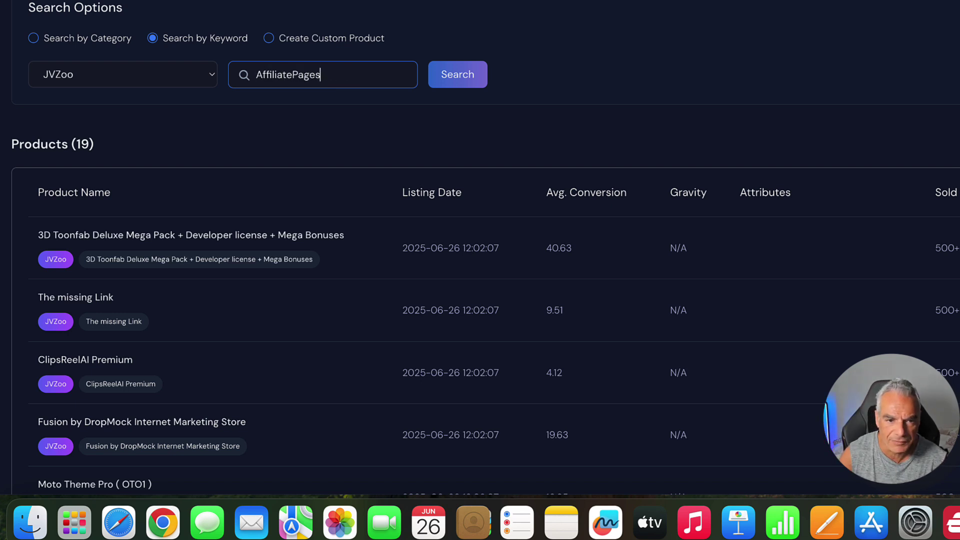
left_click(443, 81)
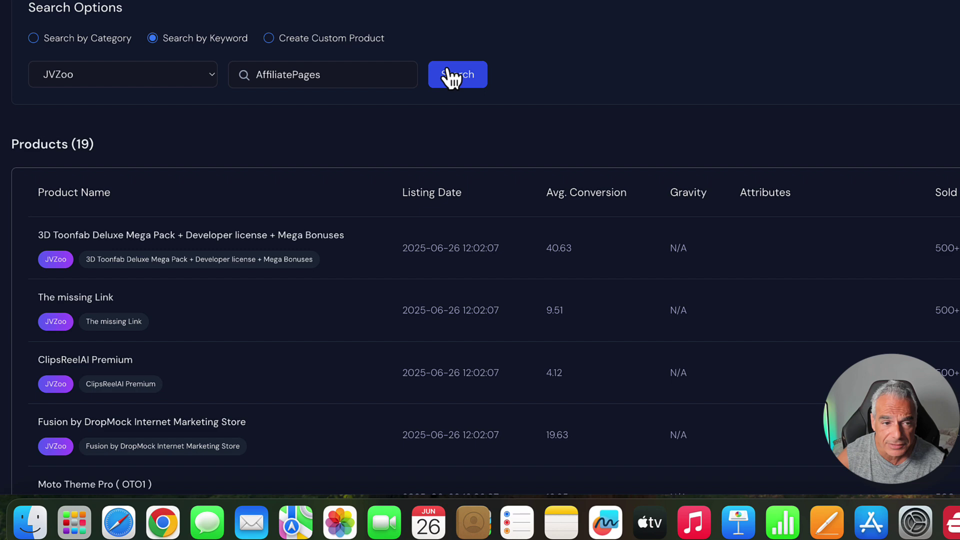
scroll(347, 184, "down", 4)
scroll(347, 185, "down", 15)
scroll(349, 184, "up", 19)
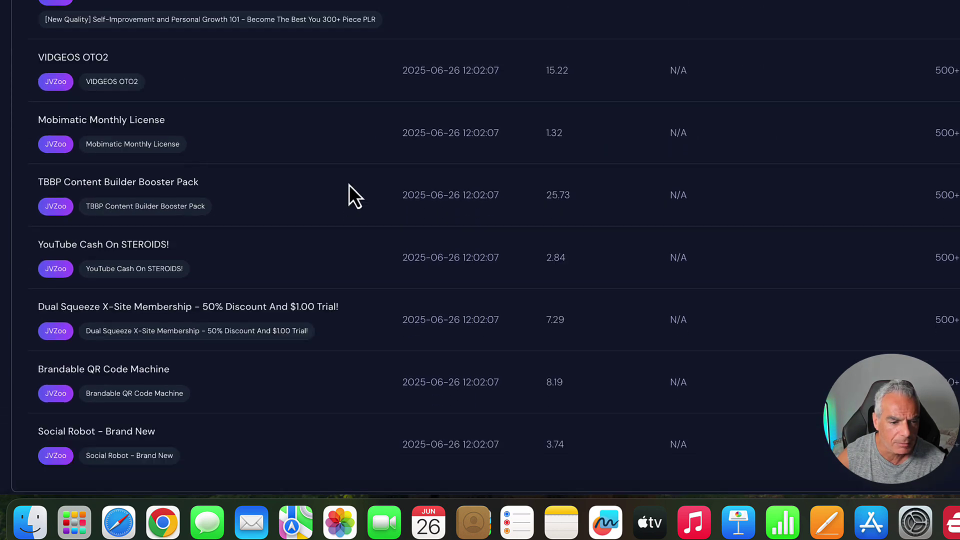
scroll(300, 130, "down", 1)
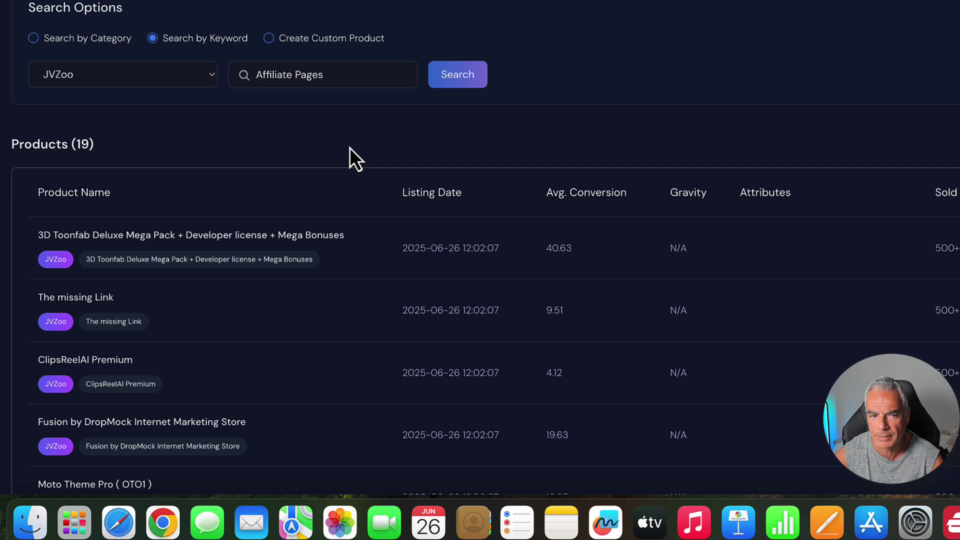
Start a custom product named 'AffiliatePages' and open a new browser tab for its sales URL.
left_click(269, 39)
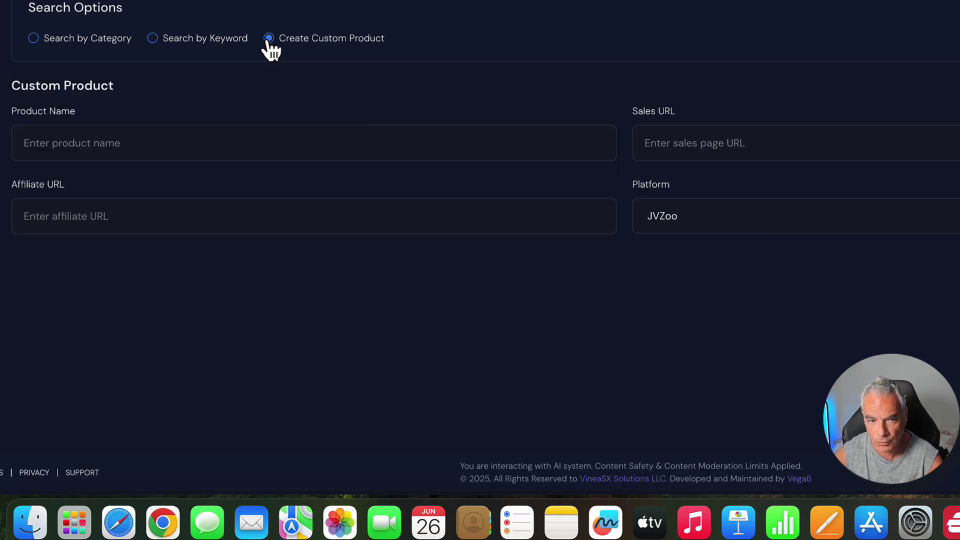
left_click(205, 143)
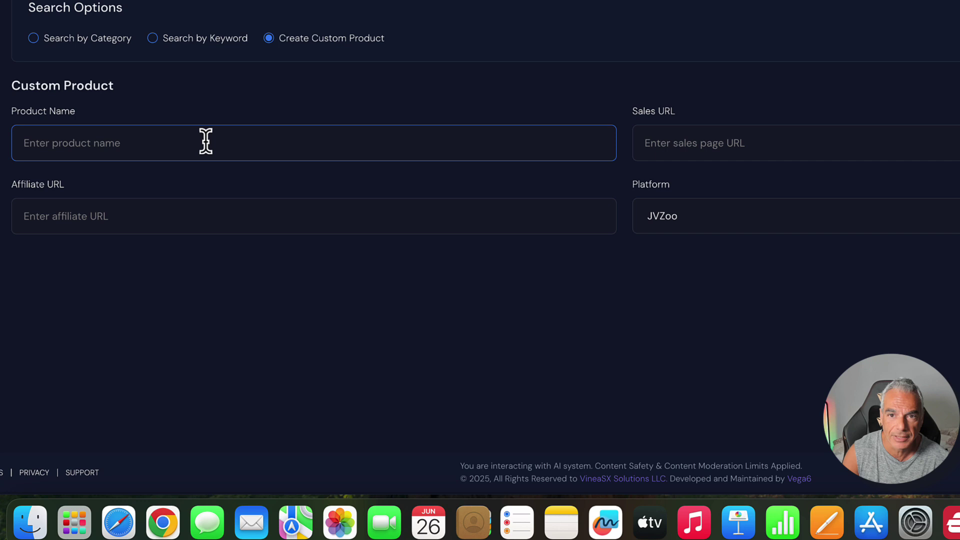
type("Affiliate P")
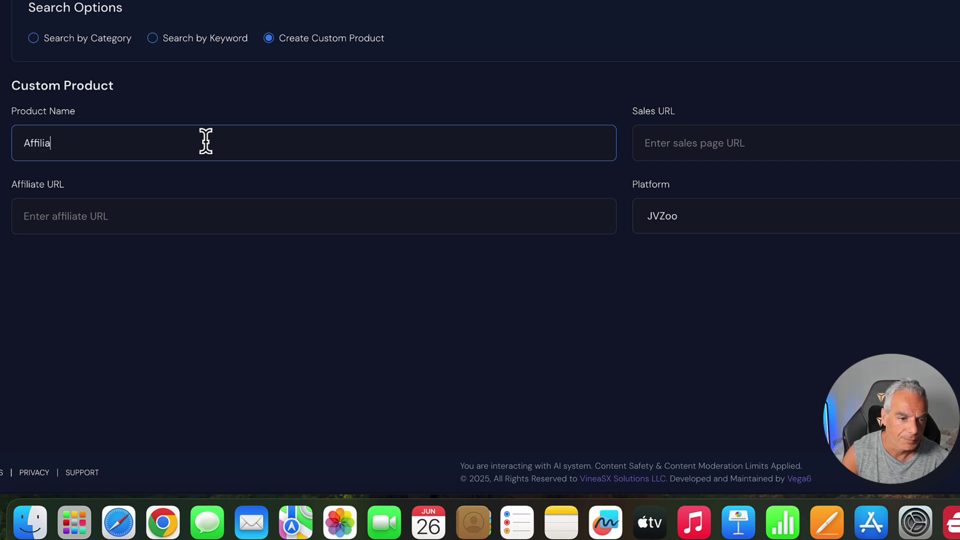
key("BackSpace")
key("BackSpace")
type("Pages")
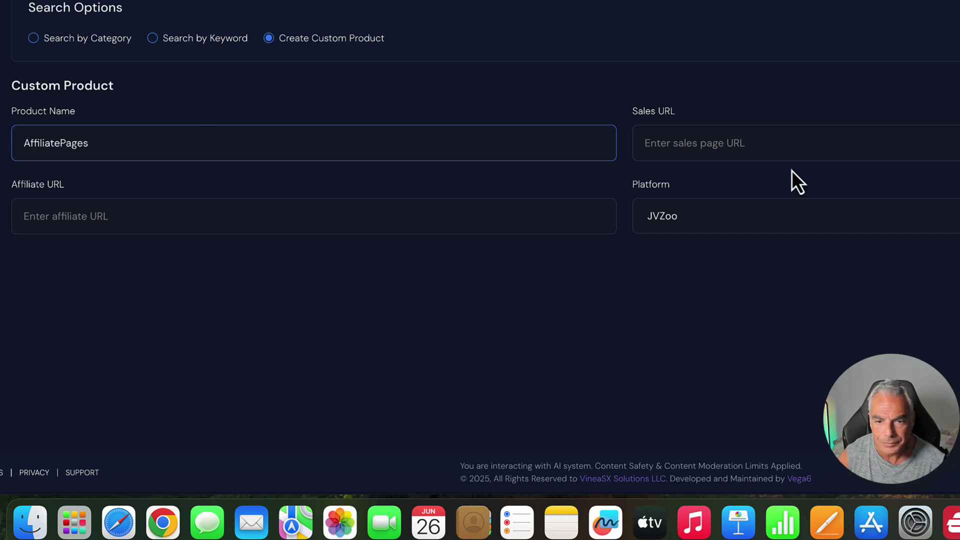
left_click(771, 145)
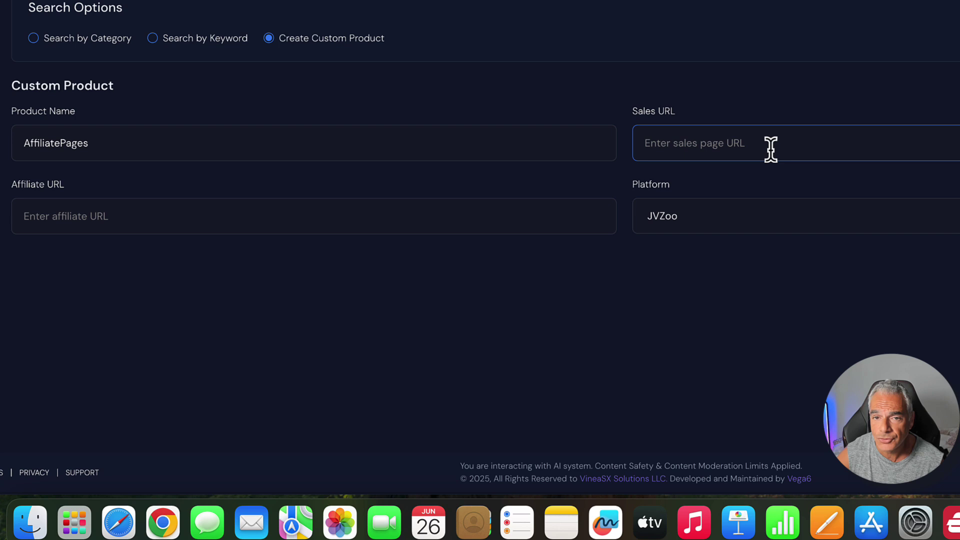
key("super+t")
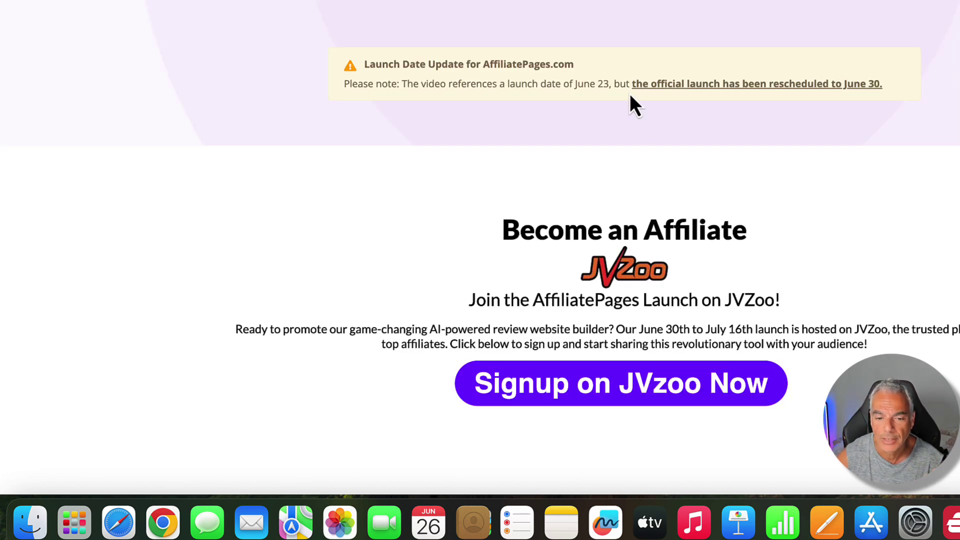
Browse the Affiliate Pages sales page up to its June 30th launch countdown.
scroll(645, 105, "down", 10)
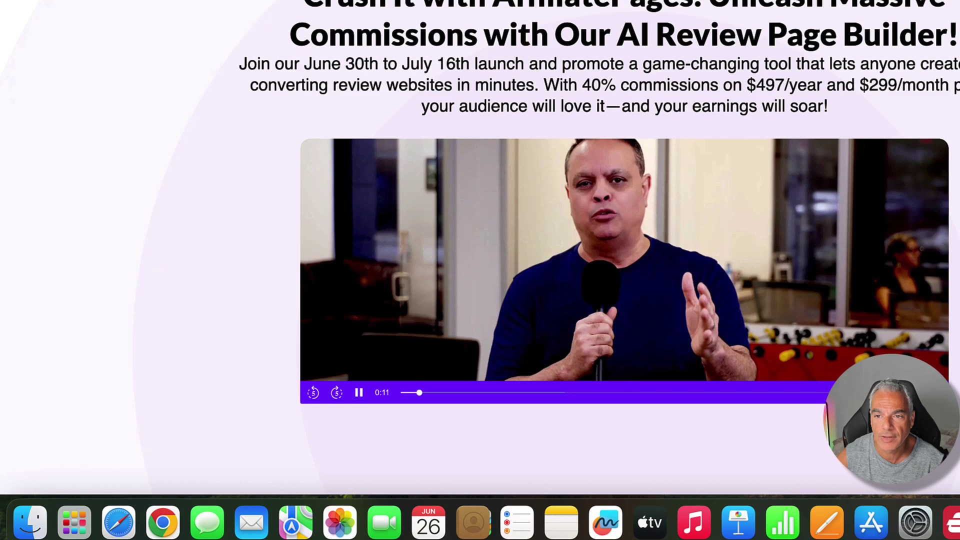
scroll(784, 190, "down", 15)
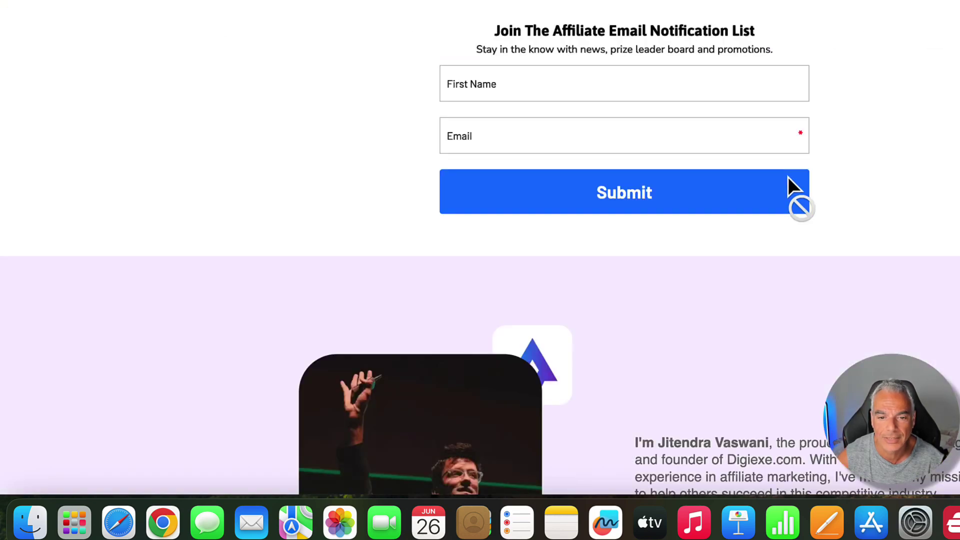
scroll(787, 176, "down", 20)
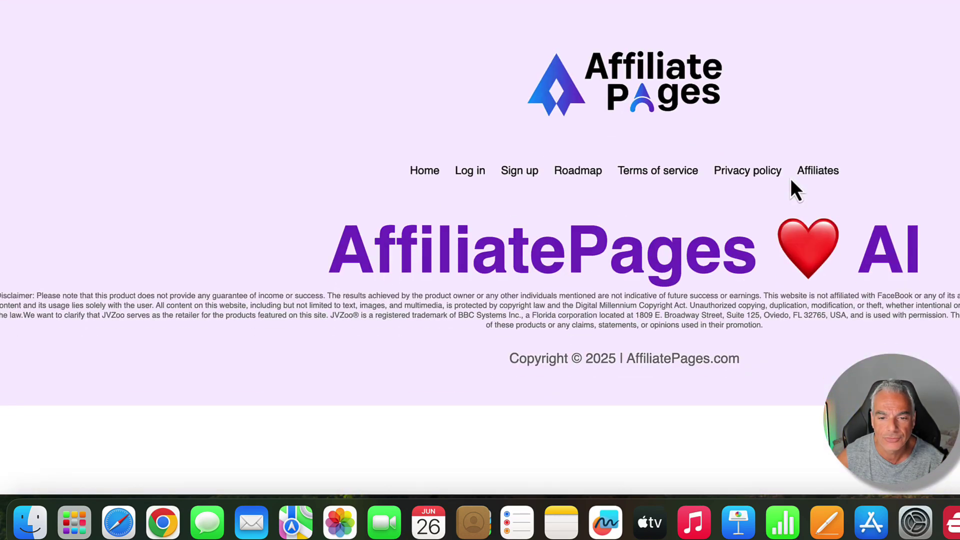
scroll(570, 248, "up", 10)
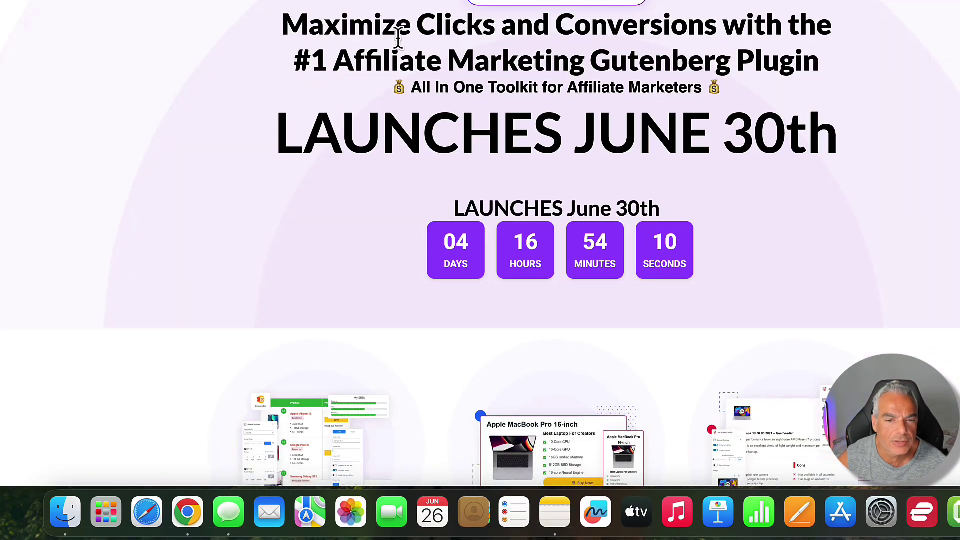
scroll(398, 37, "down", 20)
scroll(398, 39, "up", 20)
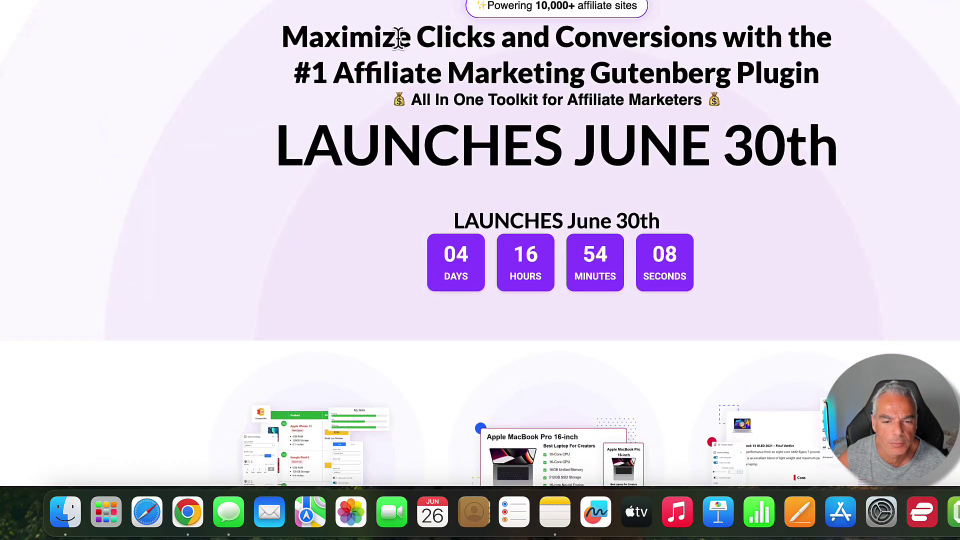
scroll(398, 37, "down", 1)
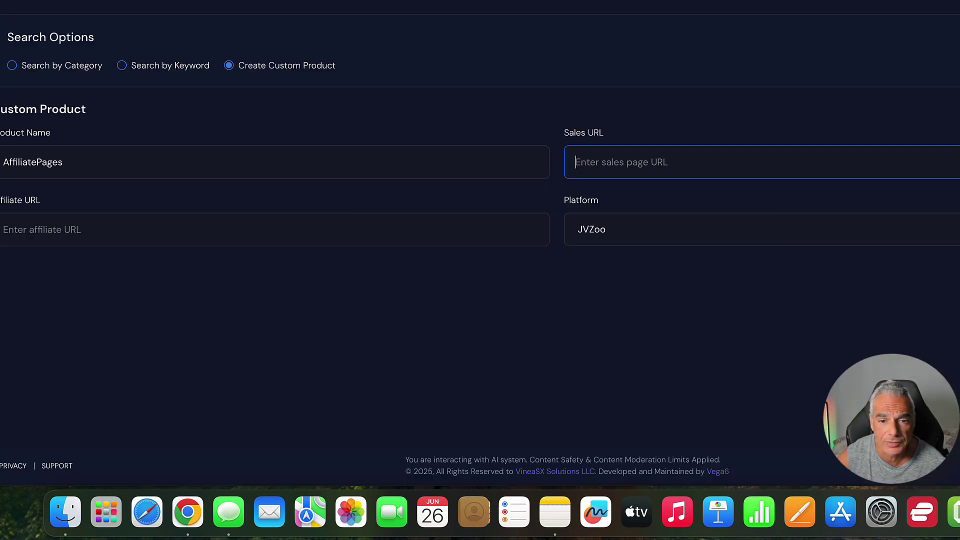
Enter the sales page URL and JVZoo affiliate link, then create the AffiliatePages project.
type("https://affiliatepages.com/")
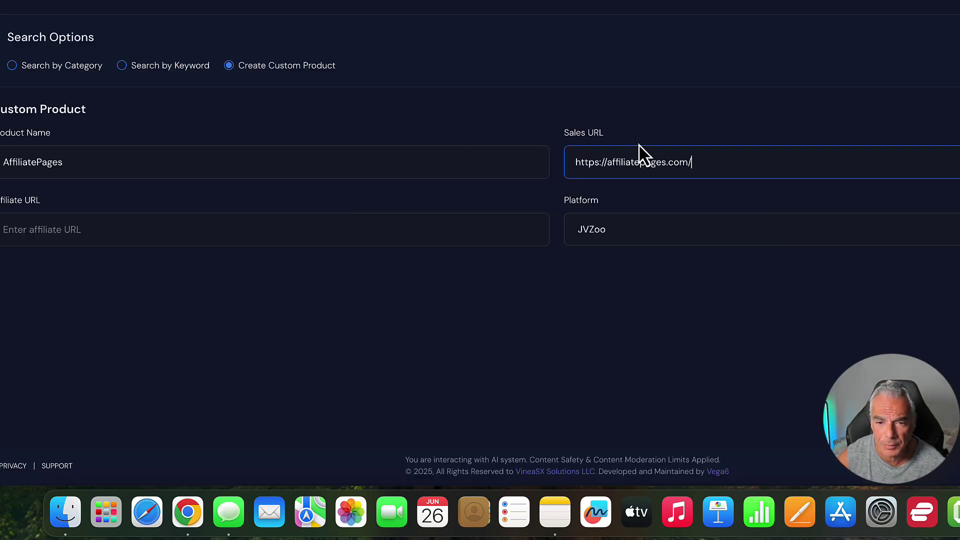
left_click(205, 235)
scroll(480, 240, "left", 2)
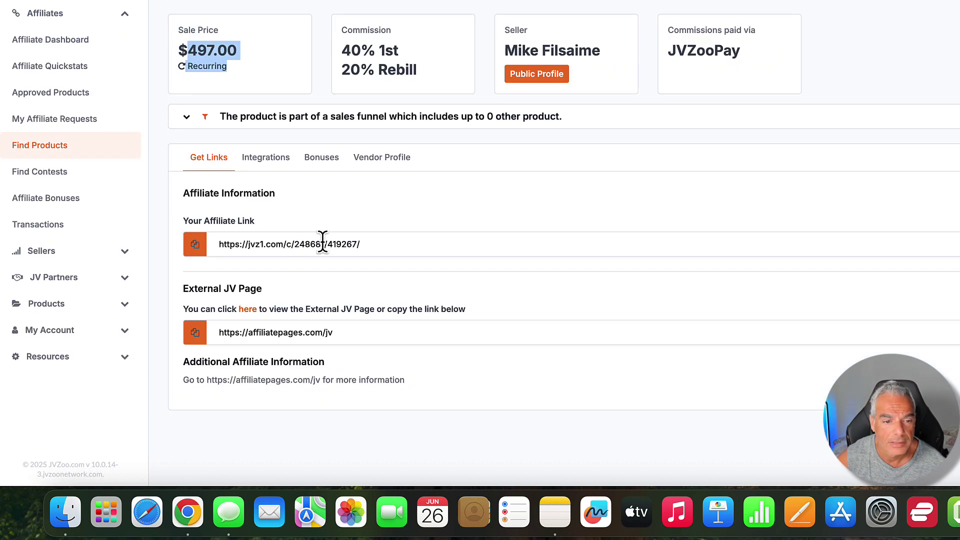
left_click(386, 243)
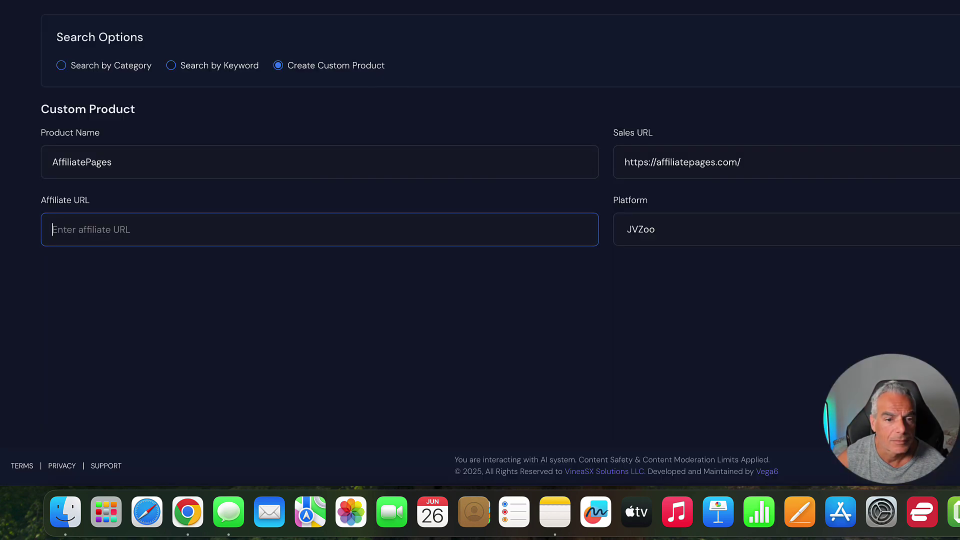
left_click(159, 235)
type("https://jvz1.com/c/24861/419267/")
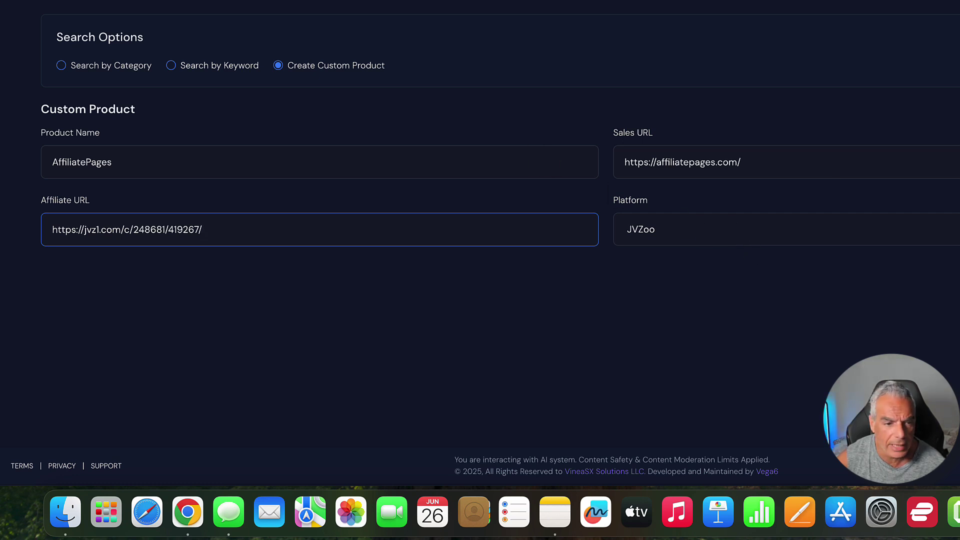
key("Return")
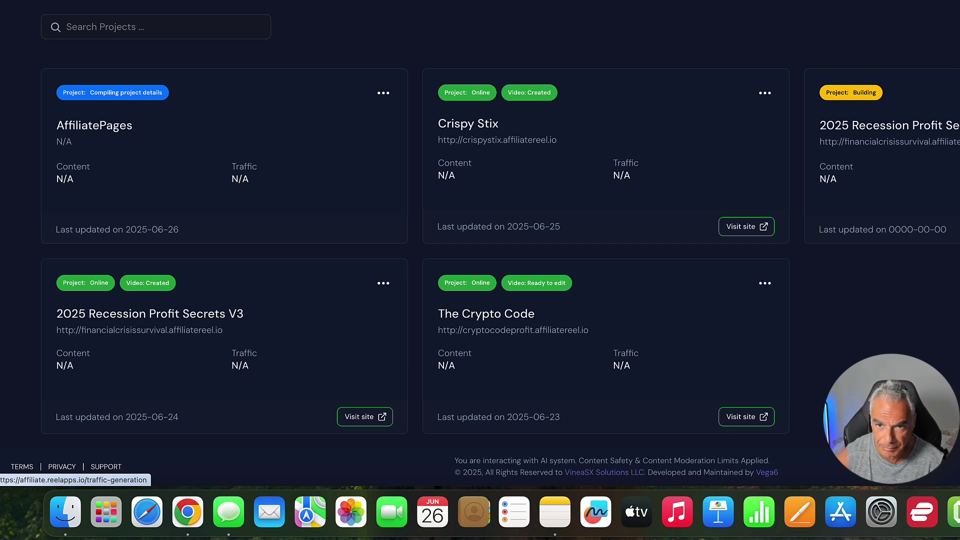
left_click(382, 93)
Edit the AffiliatePages project and set its subdomain to 'affiliatepages'.
left_click(413, 122)
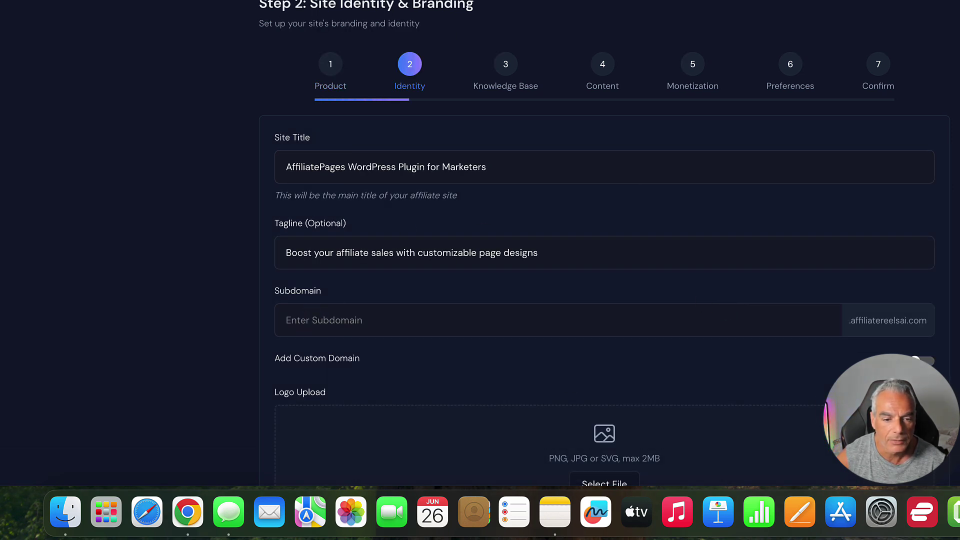
left_click(759, 320)
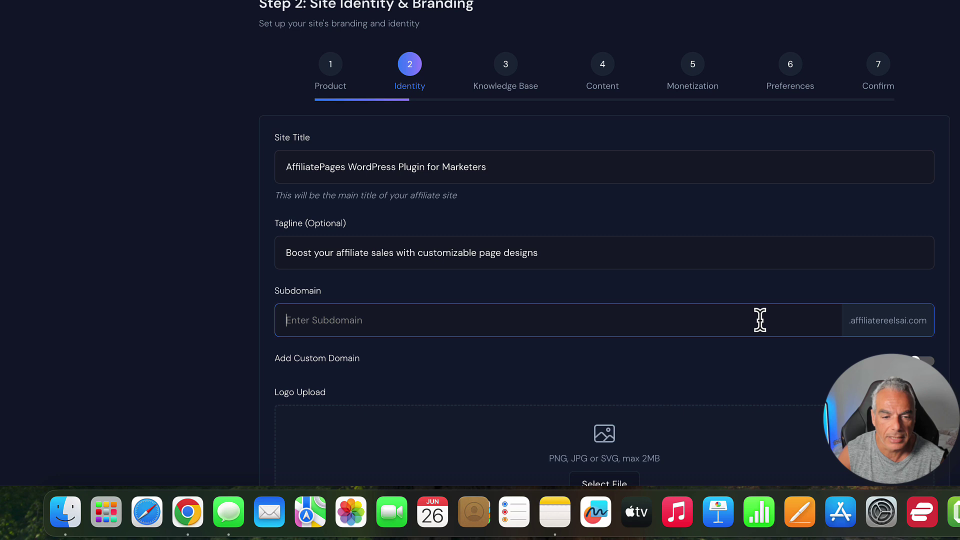
type("affliaepages")
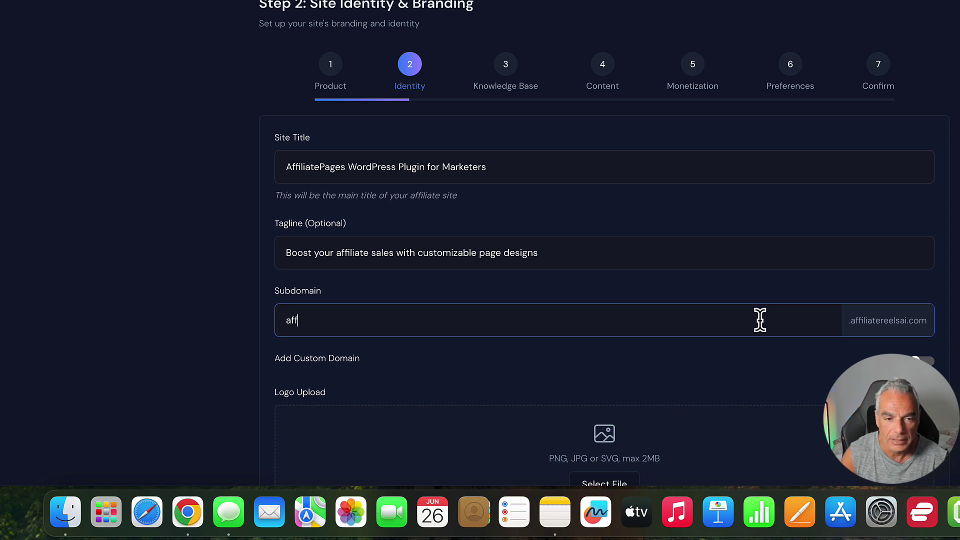
left_click(627, 365)
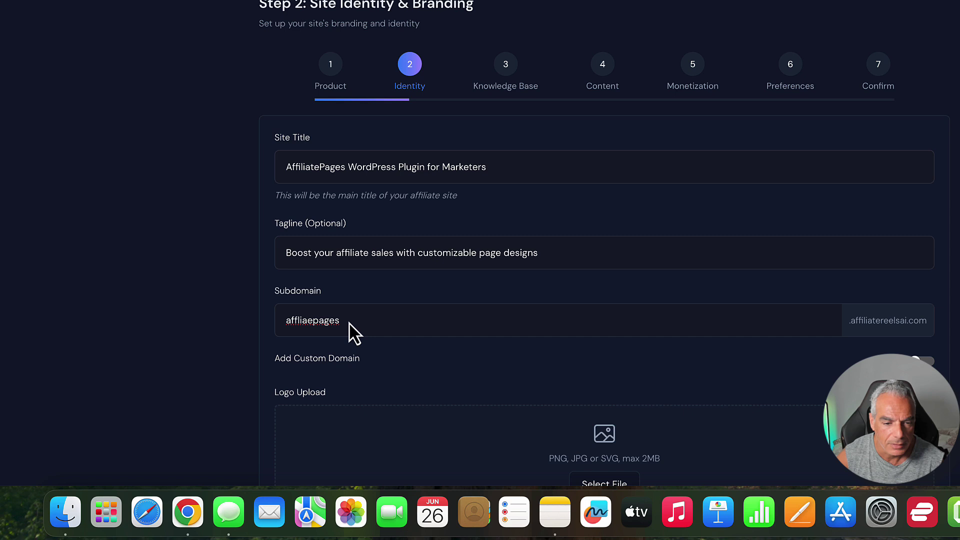
left_click_drag(353, 332, 314, 306)
type("af")
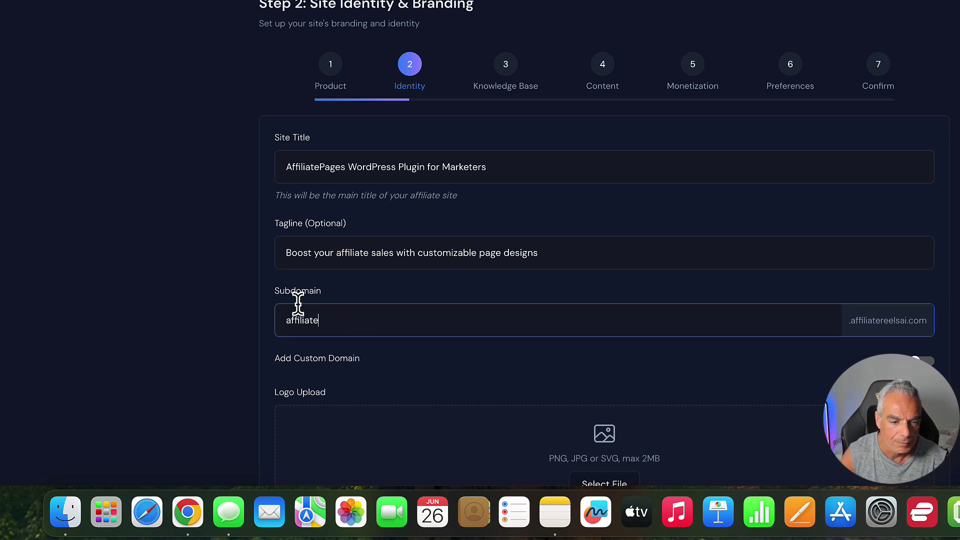
left_click(304, 205)
Upload the Affiliate Pages logo image for the site.
scroll(639, 203, "down", 5)
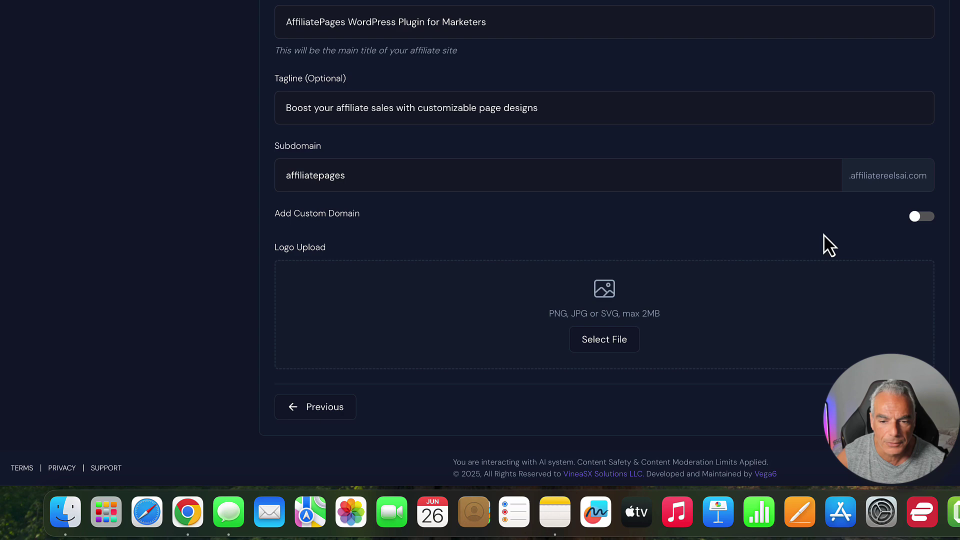
left_click(624, 344)
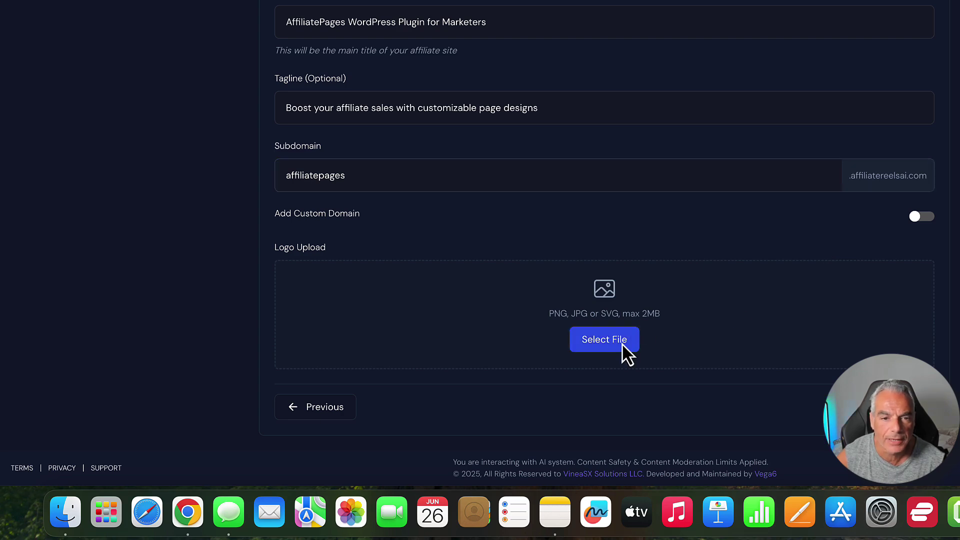
key("Return")
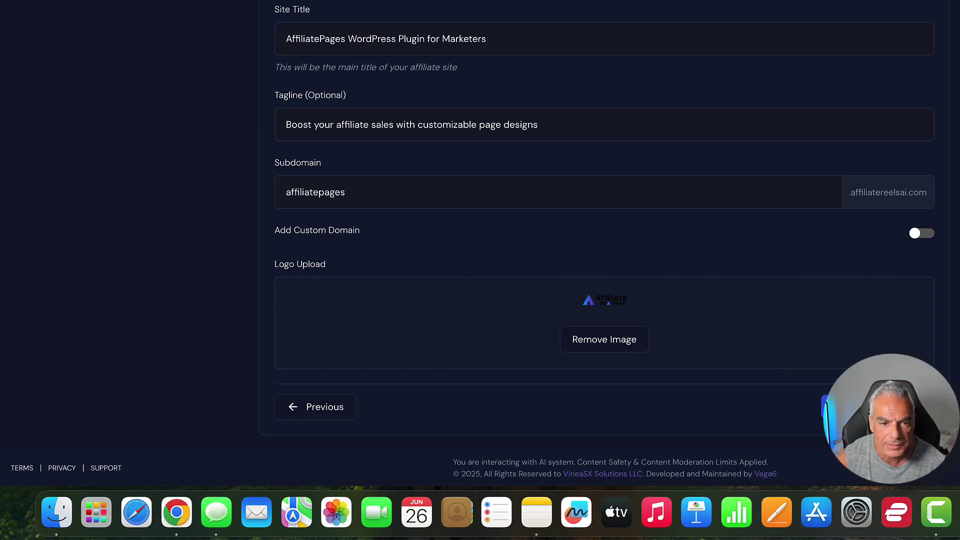
Choose the Green template for the site instead of Lavender Blue.
left_click(892, 406)
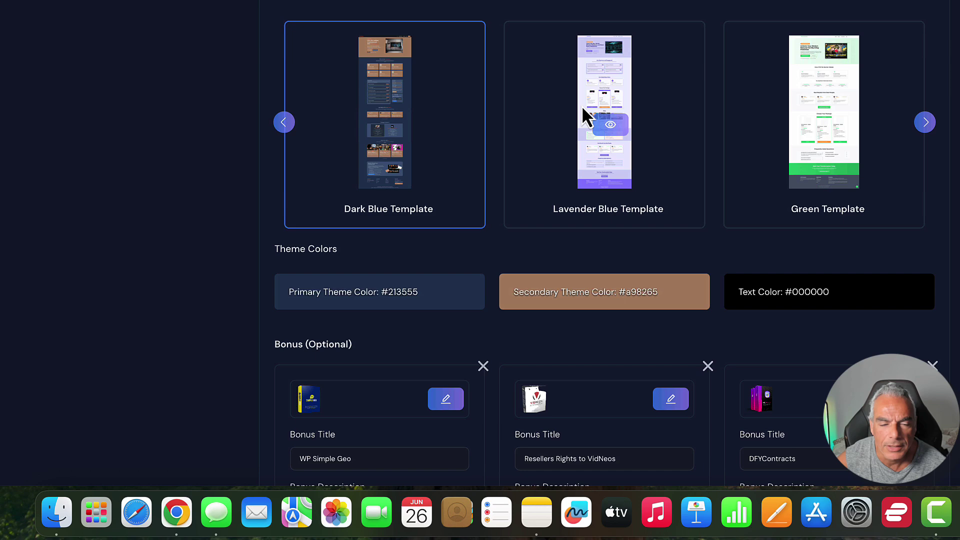
scroll(534, 122, "up", 3)
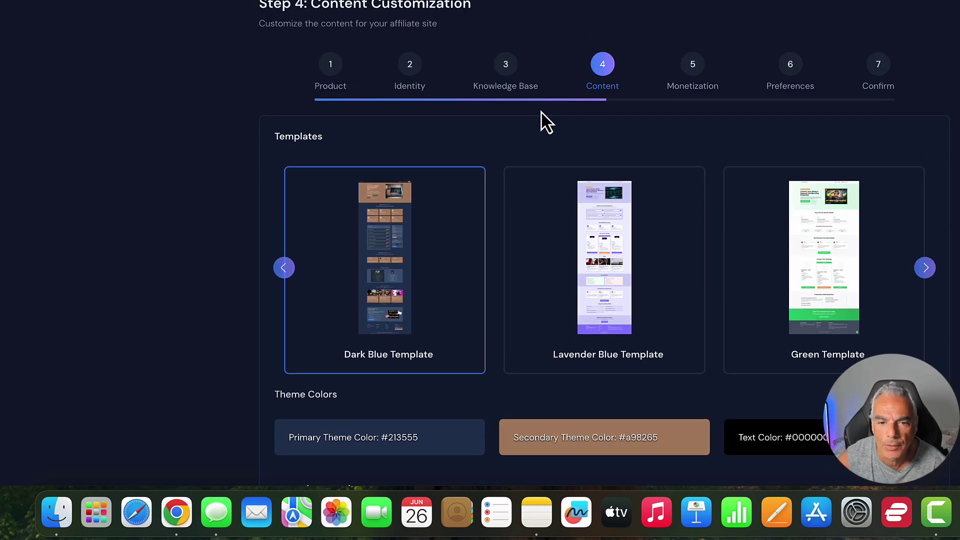
scroll(600, 141, "down", 2)
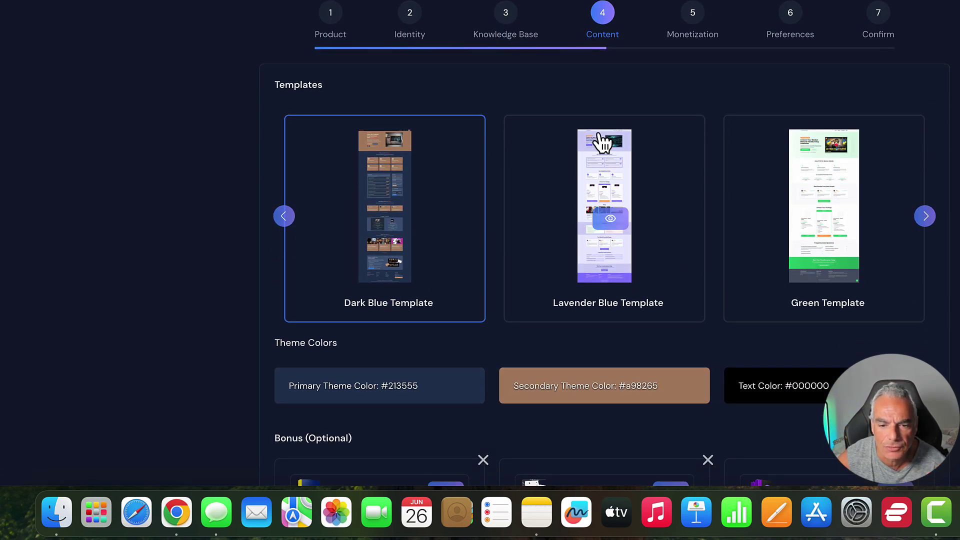
scroll(602, 143, "down", 4)
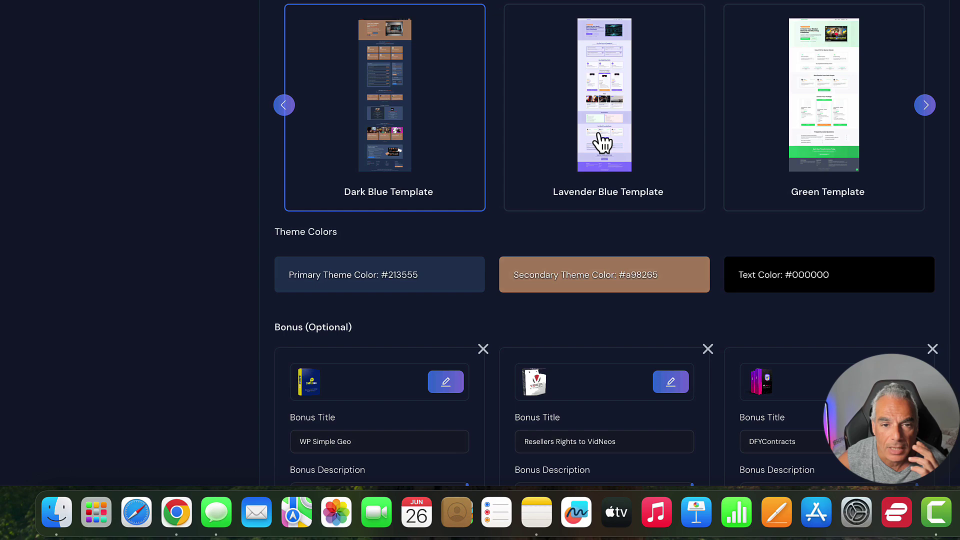
scroll(603, 143, "up", 1)
left_click(649, 171)
scroll(885, 262, "up", 4)
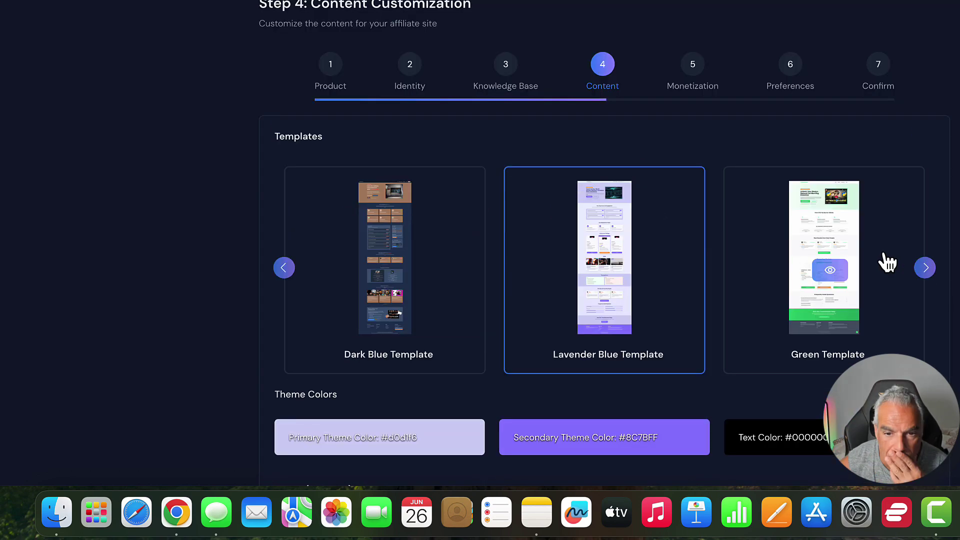
left_click(857, 238)
scroll(878, 290, "down", 15)
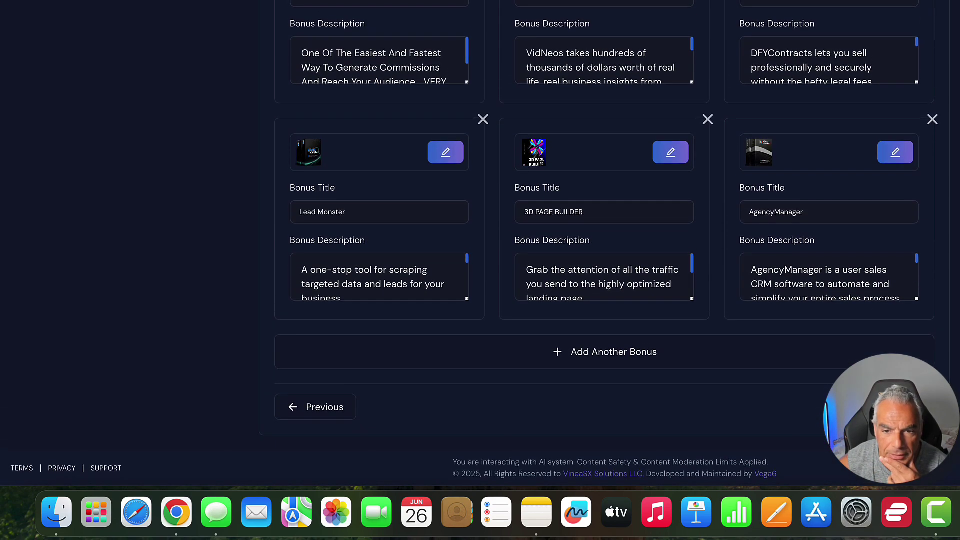
scroll(604, 240, "up", 5)
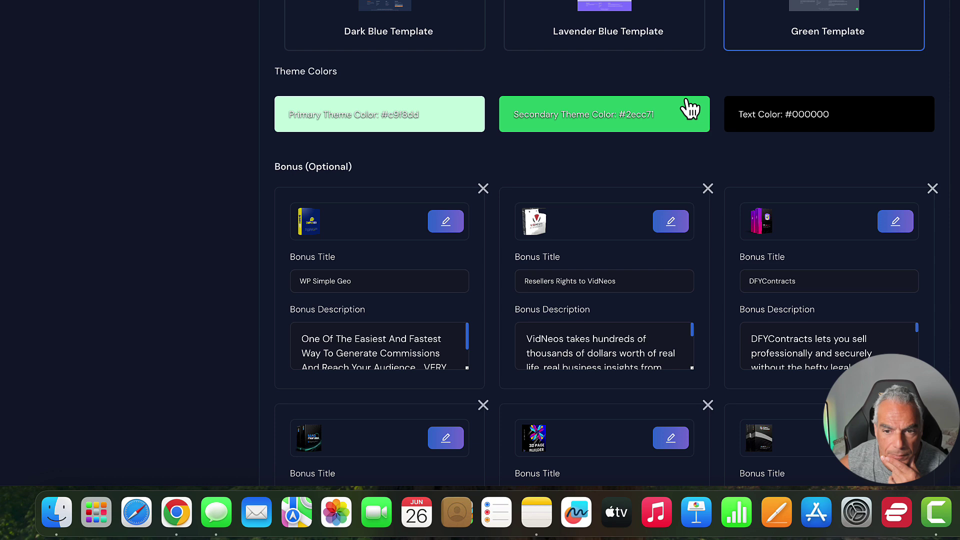
Set the secondary theme colour to blue and continue to Step 5 Monetization.
left_click(593, 113)
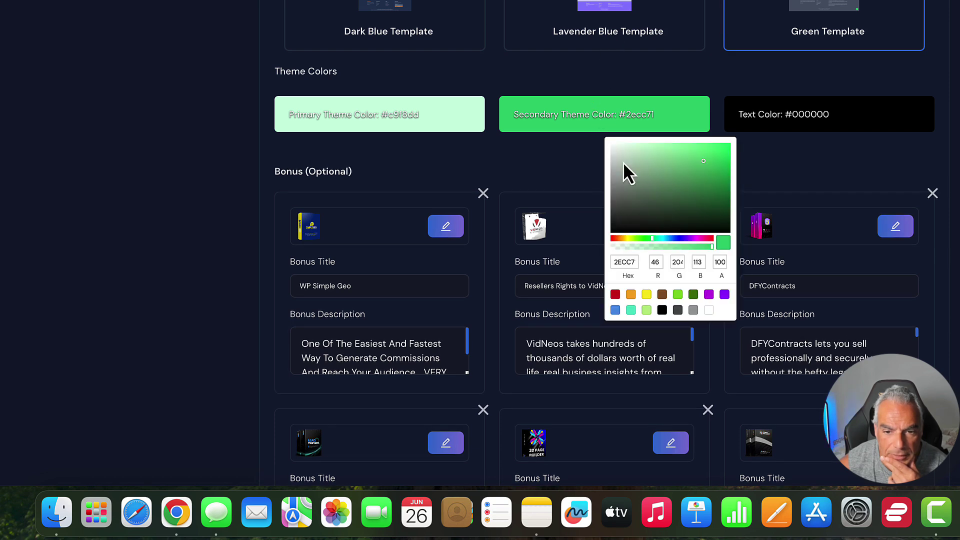
left_click(615, 309)
scroll(614, 310, "down", 6)
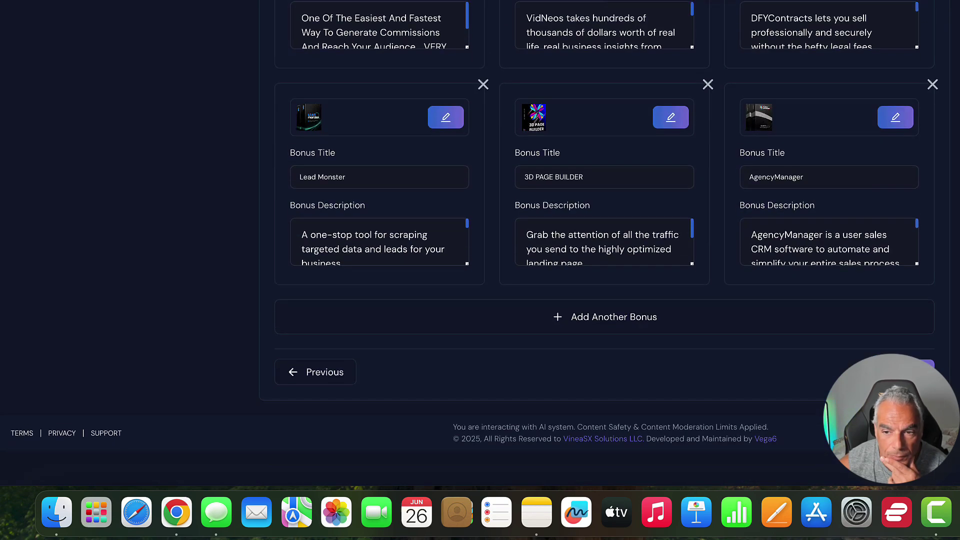
scroll(603, 239, "up", 1)
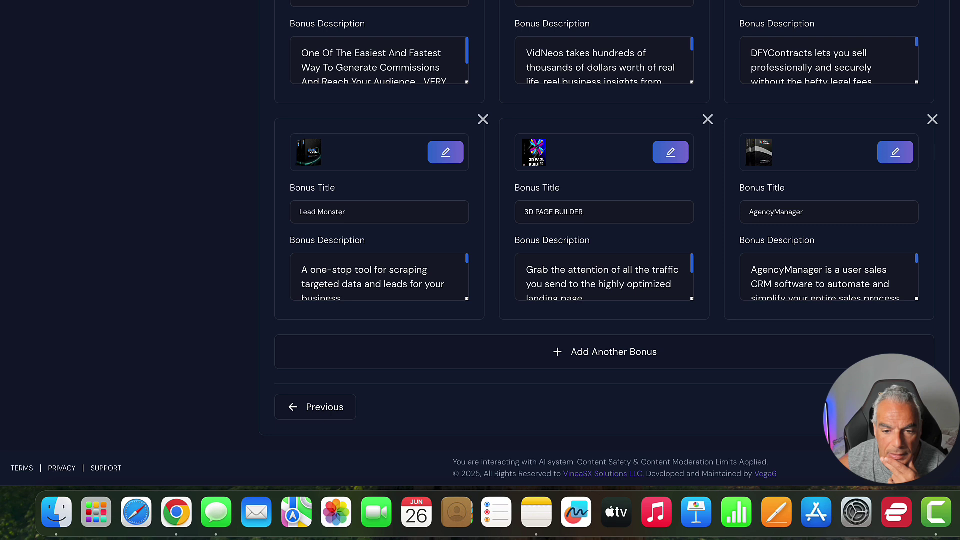
left_click(902, 407)
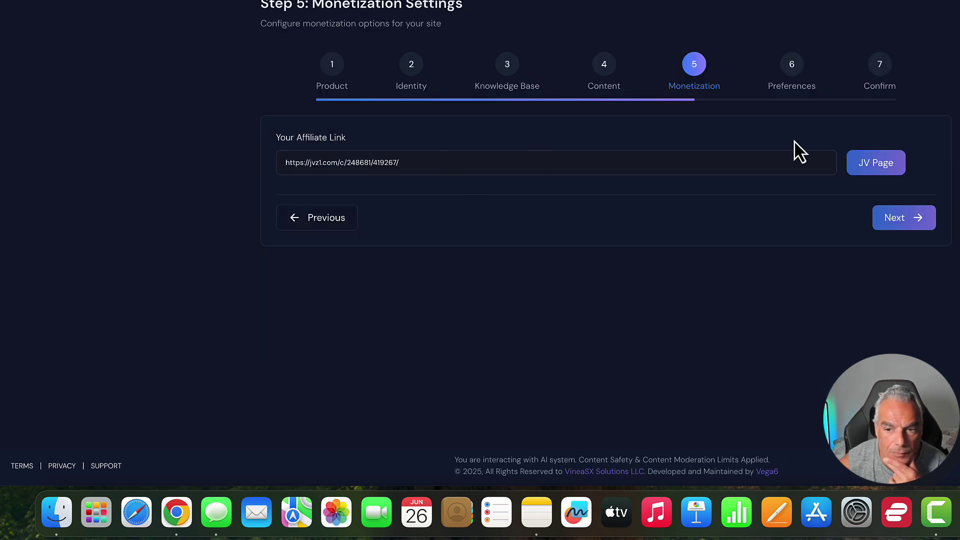
Set tone to Persuasive and tick Product Features, Bonuses/Guarantees and Objections/FAQs focus areas.
left_click(904, 222)
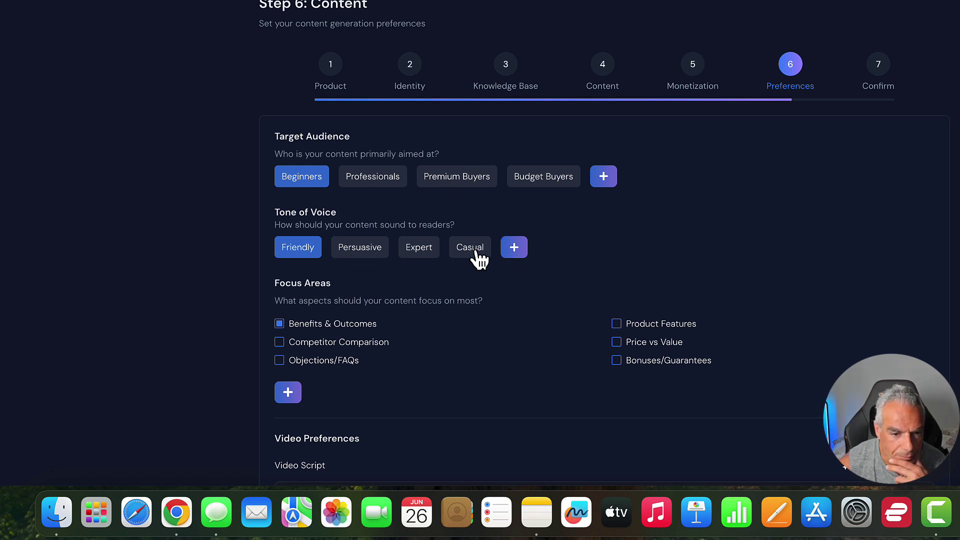
left_click(356, 254)
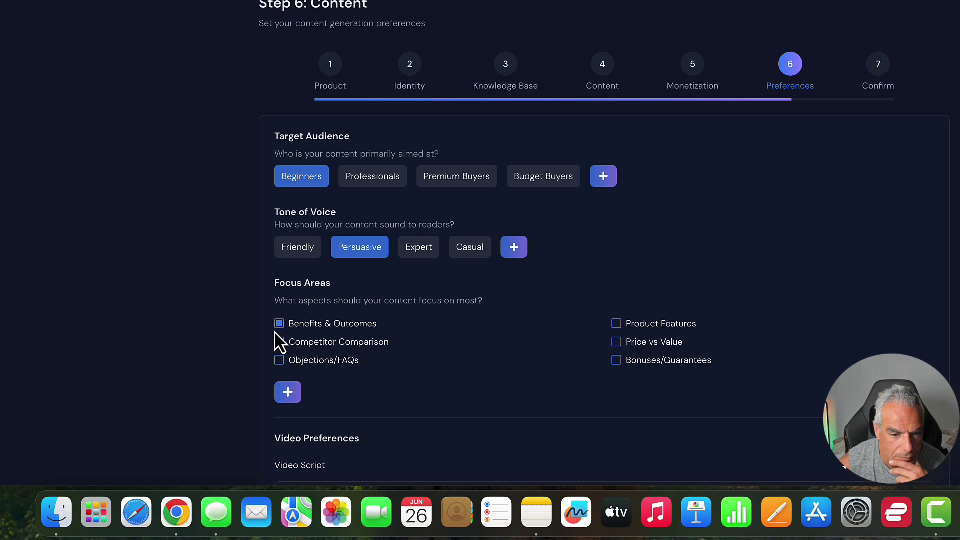
left_click(616, 325)
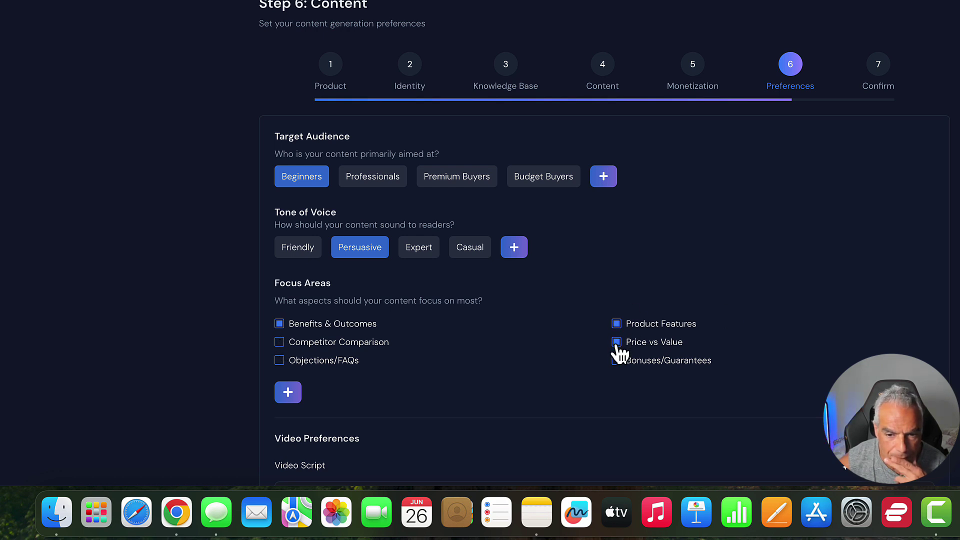
left_click(616, 360)
left_click(279, 360)
scroll(330, 392, "down", 2)
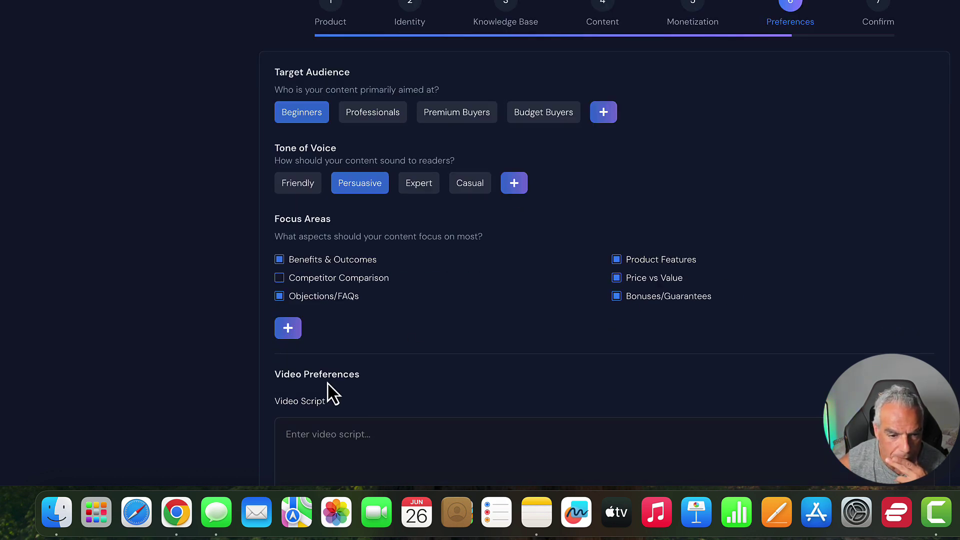
left_click(287, 268)
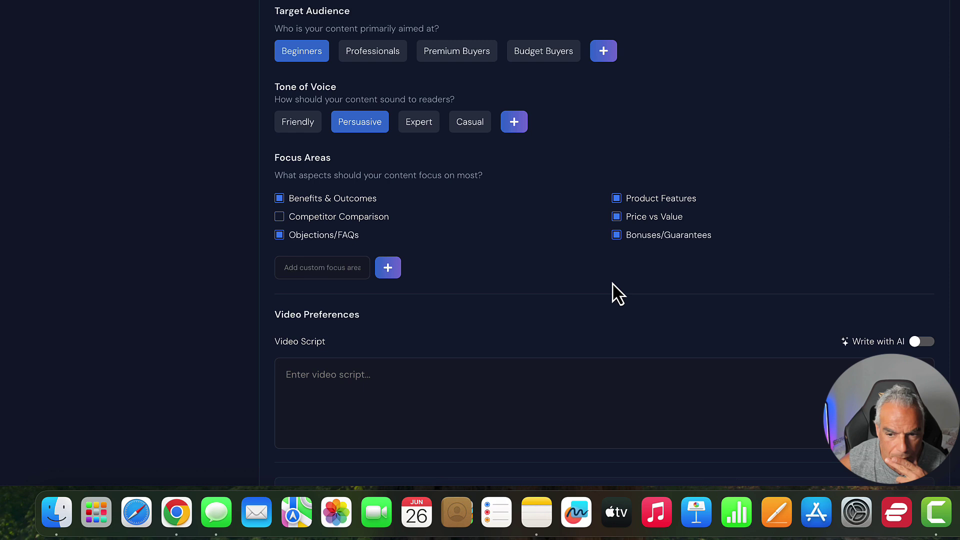
scroll(900, 320, "down", 2)
Turn on Write with AI, paste the product overview, and generate the AffiliatePages video script.
left_click(924, 273)
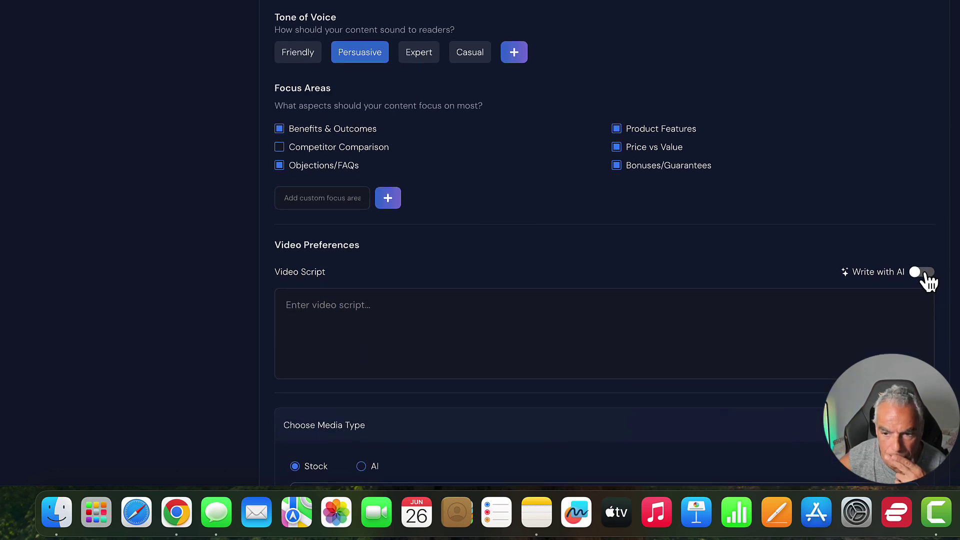
left_click(754, 309)
key("super+v")
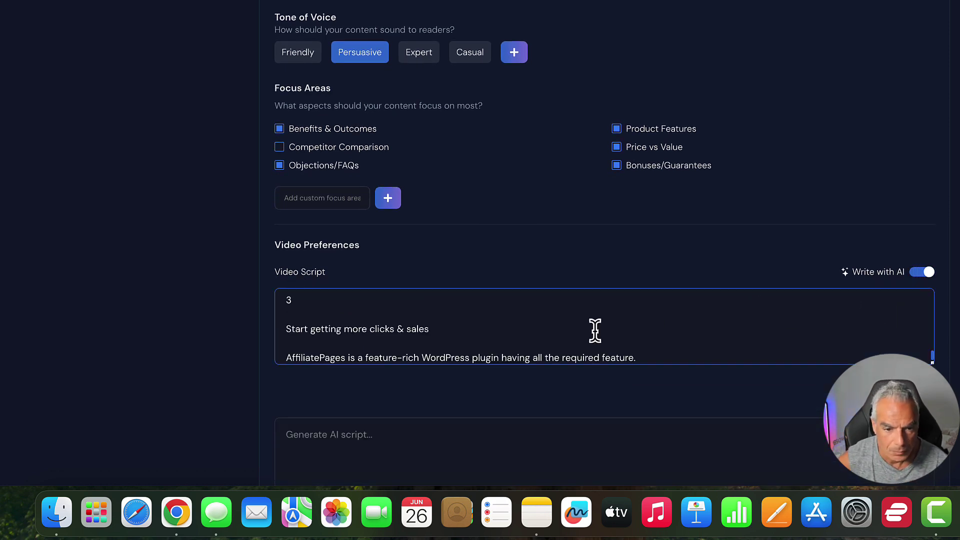
scroll(600, 325, "up", 5)
scroll(411, 330, "down", 5)
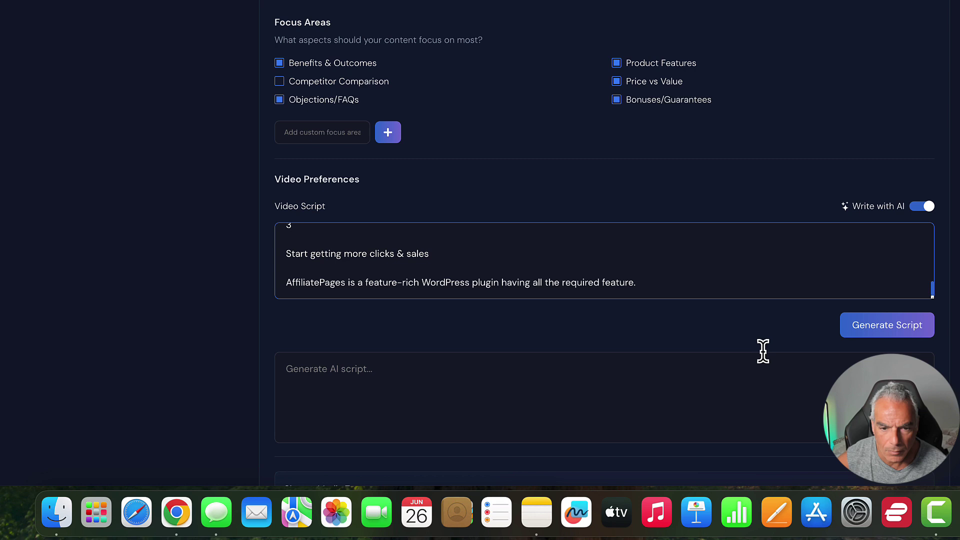
left_click(877, 330)
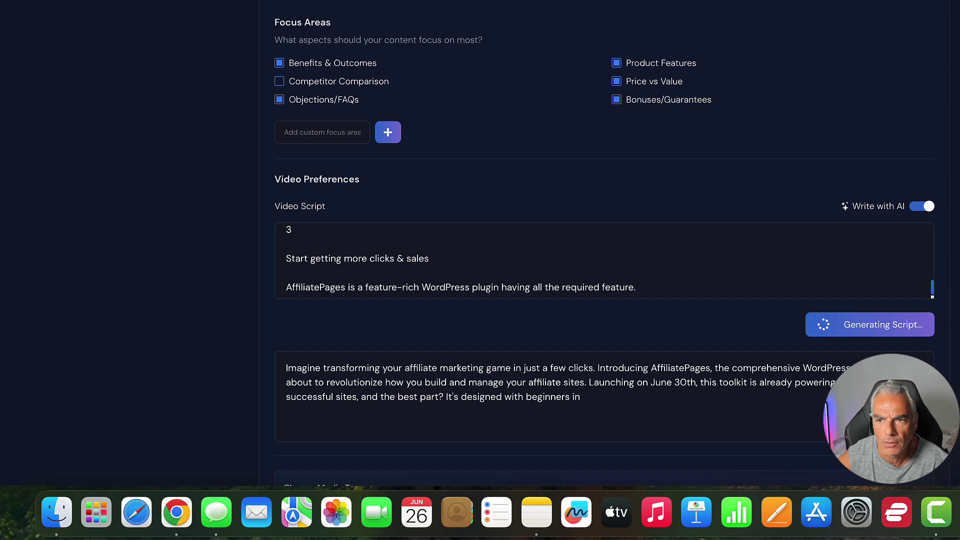
scroll(582, 349, "down", 5)
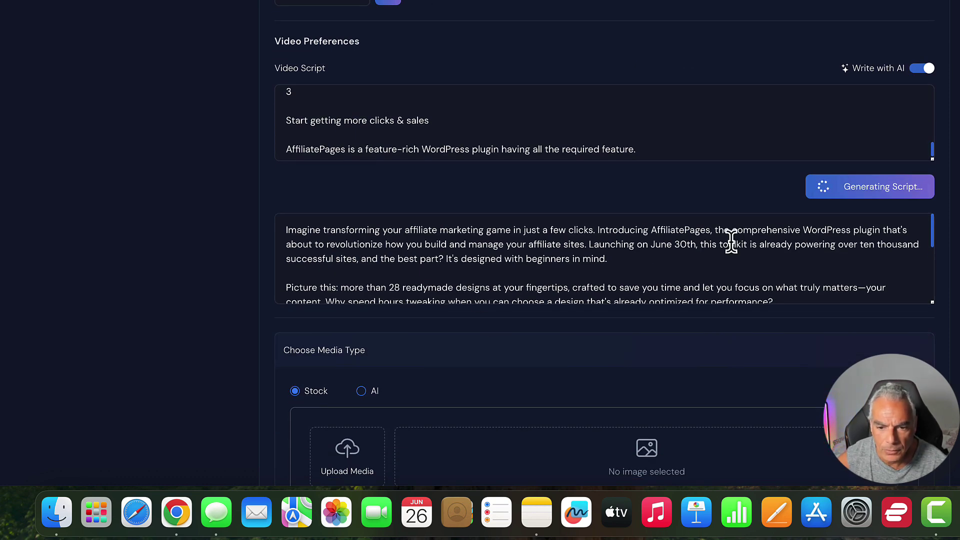
scroll(729, 239, "down", 10)
scroll(721, 241, "down", 7)
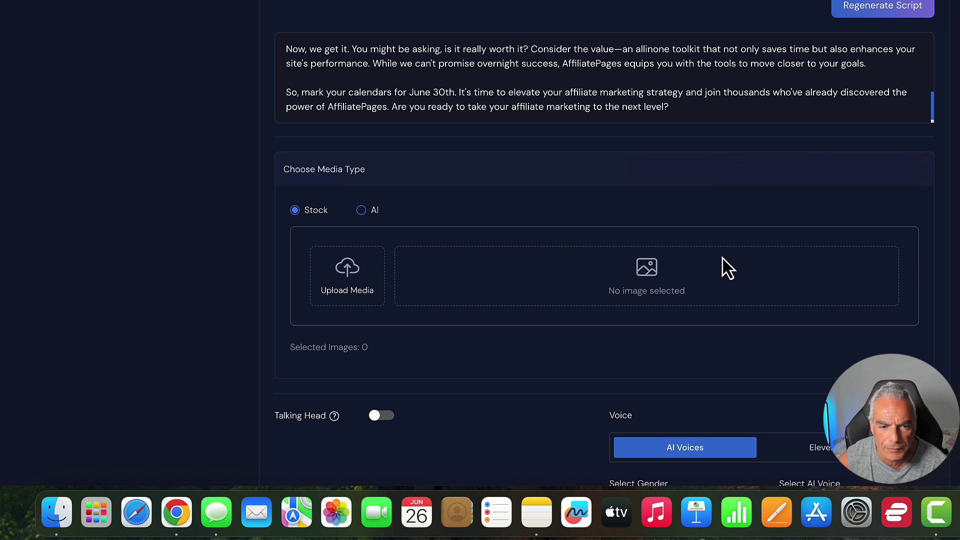
scroll(602, 283, "down", 2)
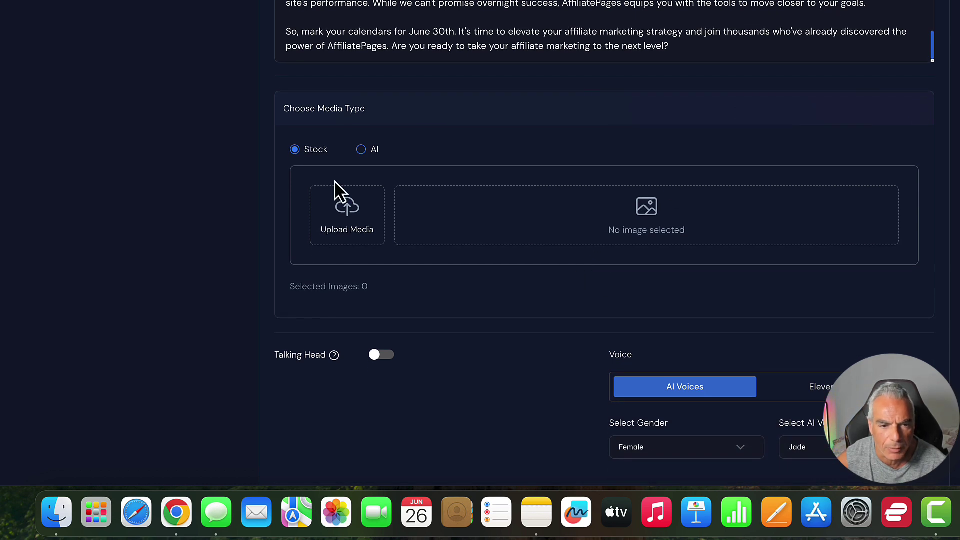
Switch the video media type to AI media.
left_click(361, 149)
scroll(537, 203, "down", 3)
scroll(538, 202, "down", 1)
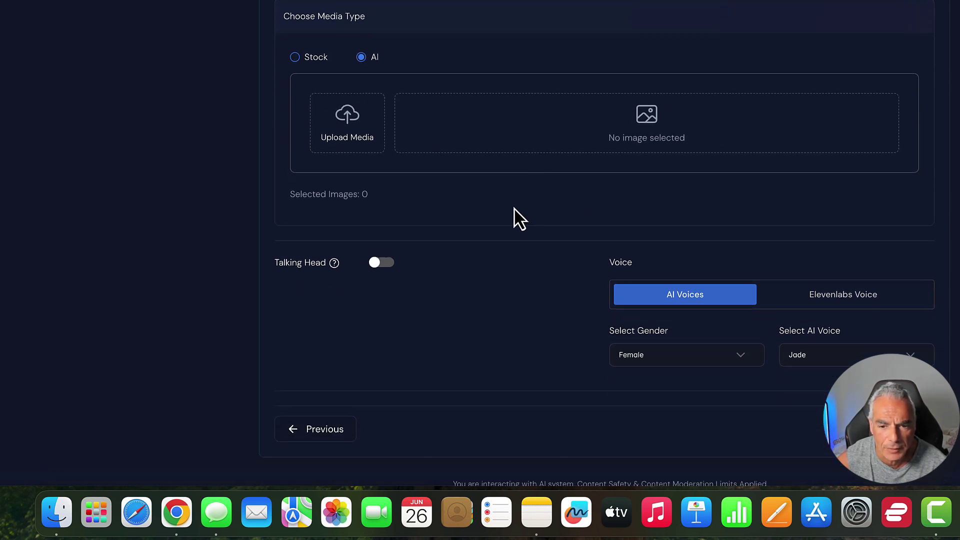
scroll(385, 260, "down", 1)
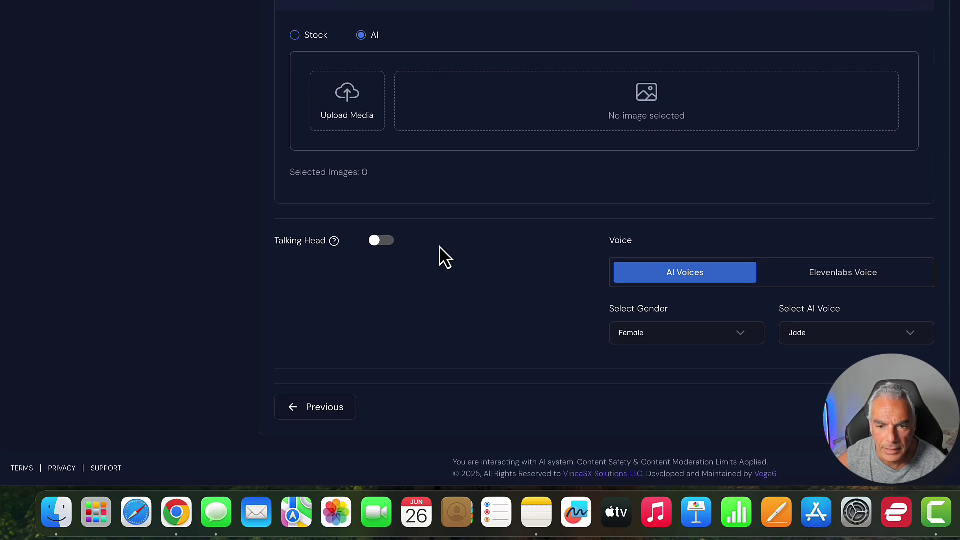
Turn on Talking Head and upload the dpapame photo as the face image.
left_click(379, 243)
scroll(439, 260, "down", 2)
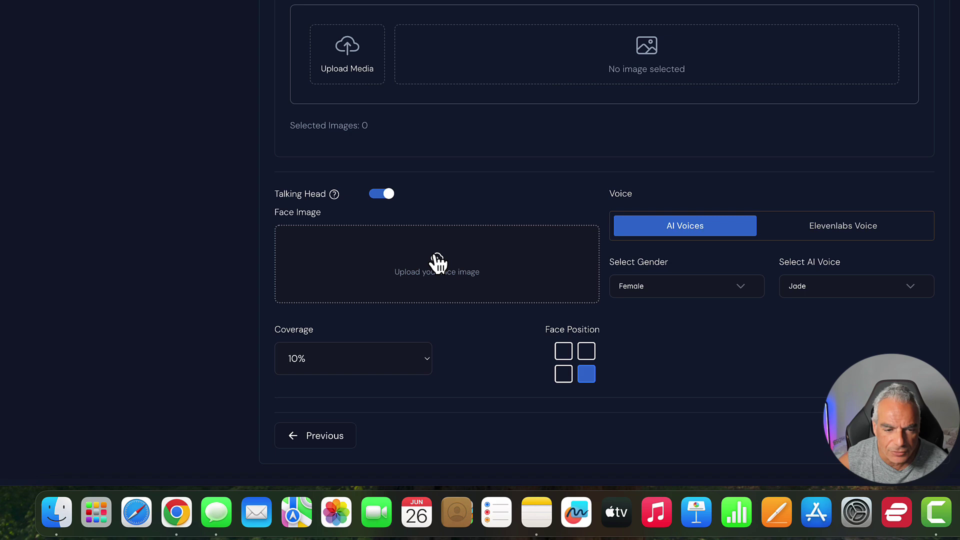
left_click(442, 266)
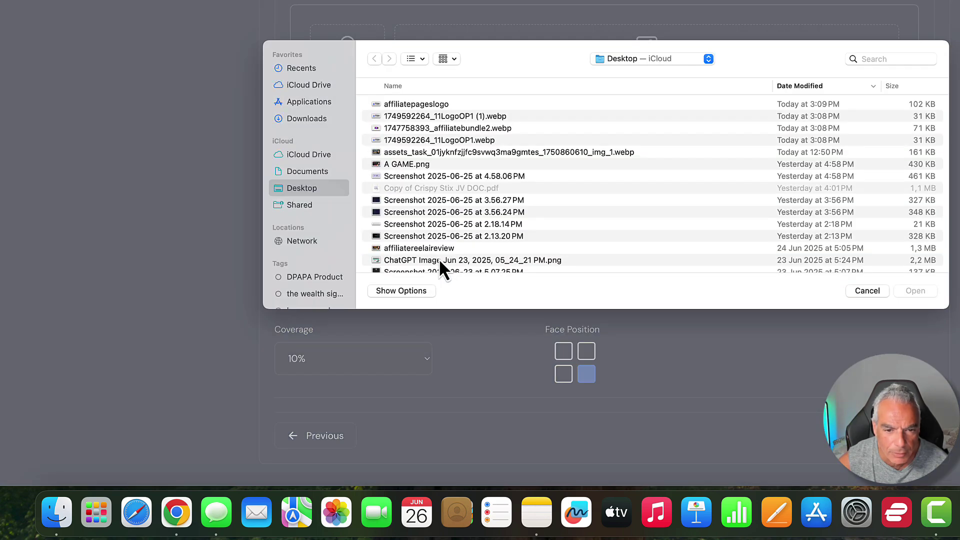
left_click(872, 293)
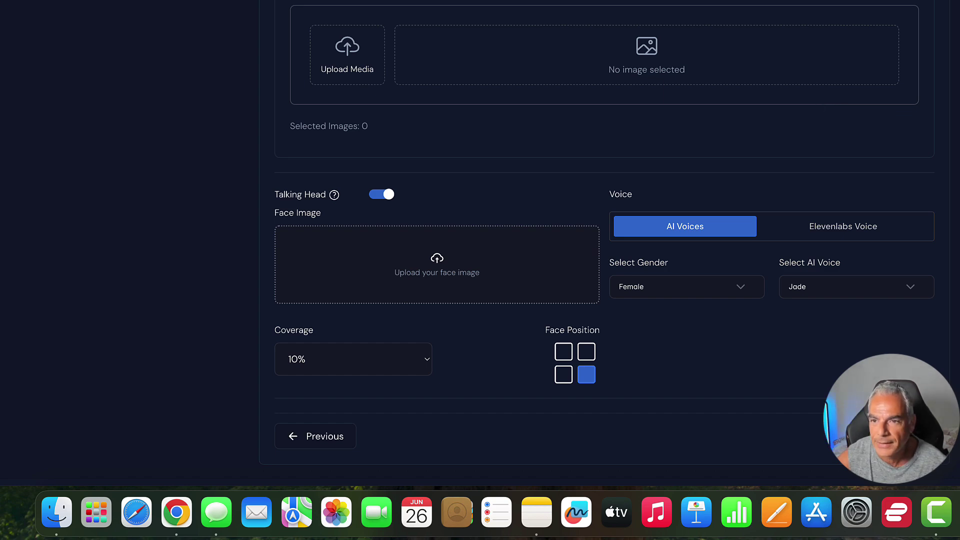
left_click(426, 269)
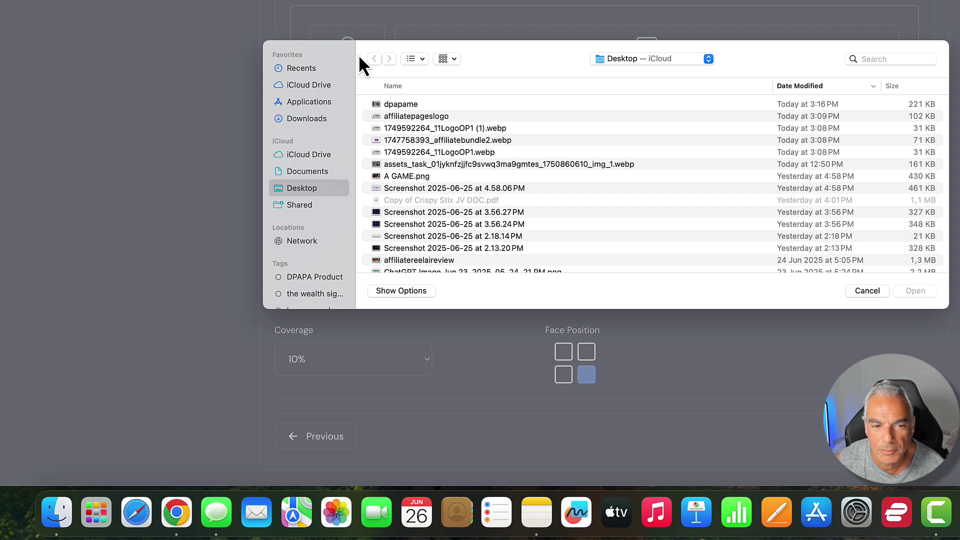
left_click(394, 104)
left_click(931, 292)
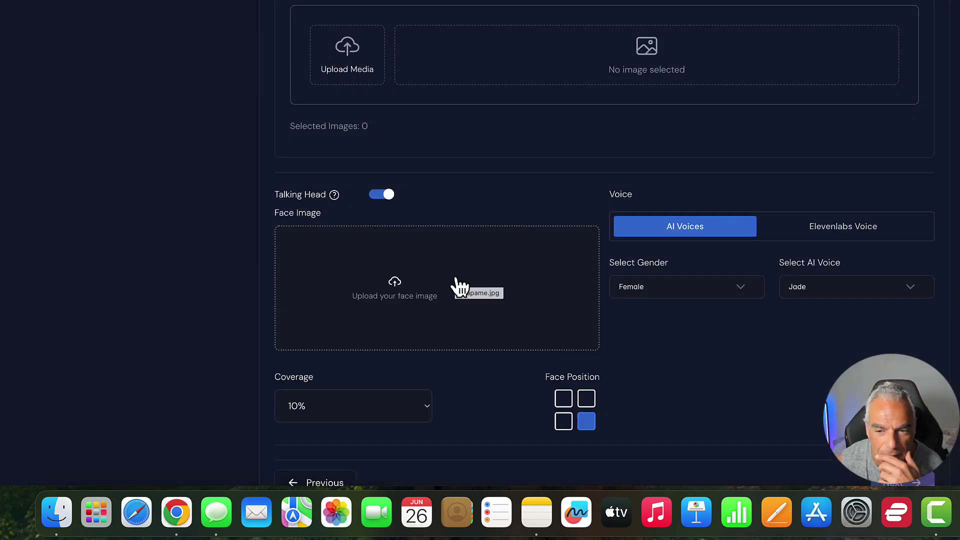
scroll(457, 286, "down", 2)
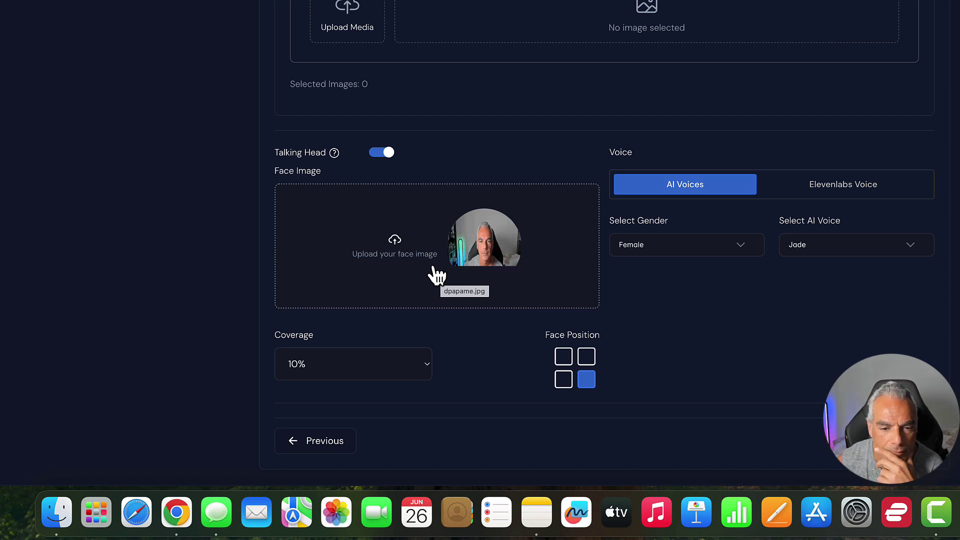
left_click(484, 265)
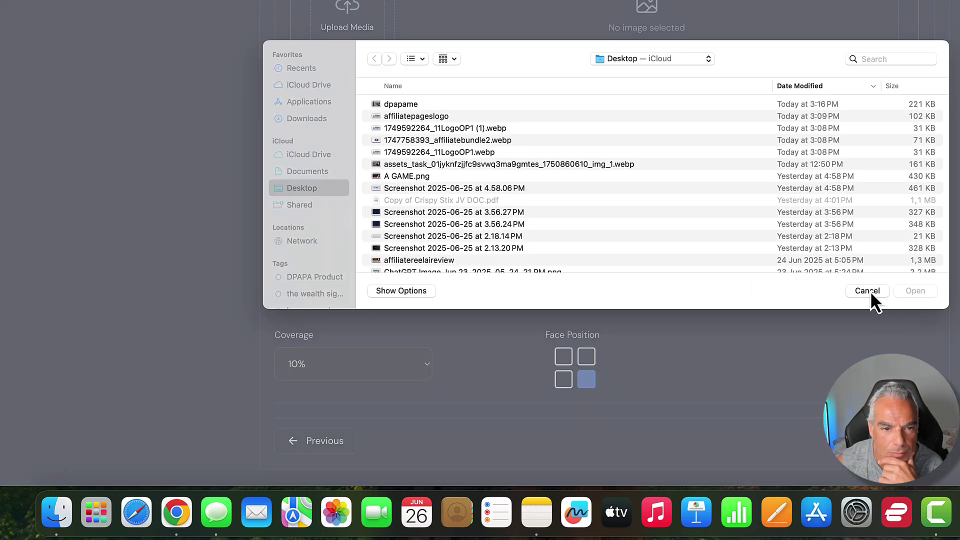
left_click(867, 290)
scroll(555, 238, "down", 1)
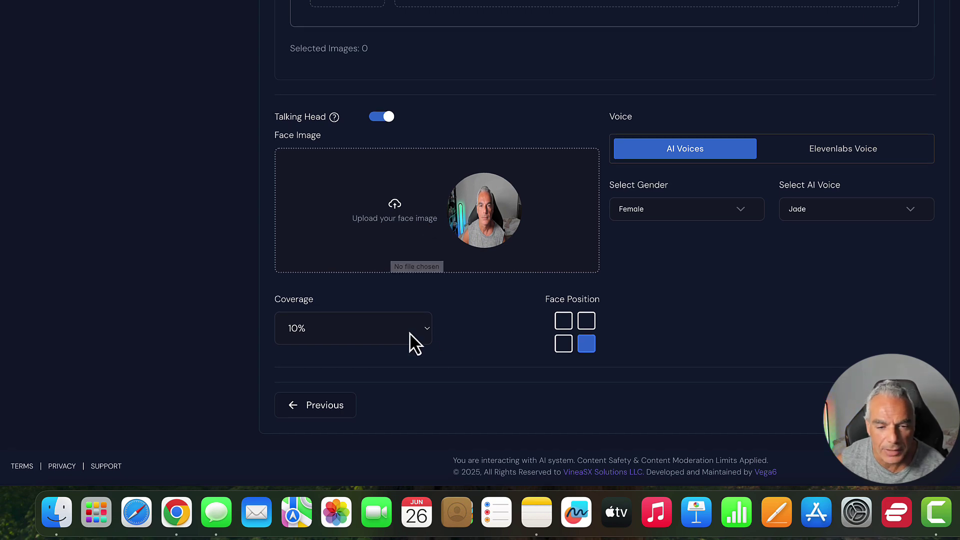
Set the voice gender to Male and choose the AI voice Aiden.
left_click(889, 406)
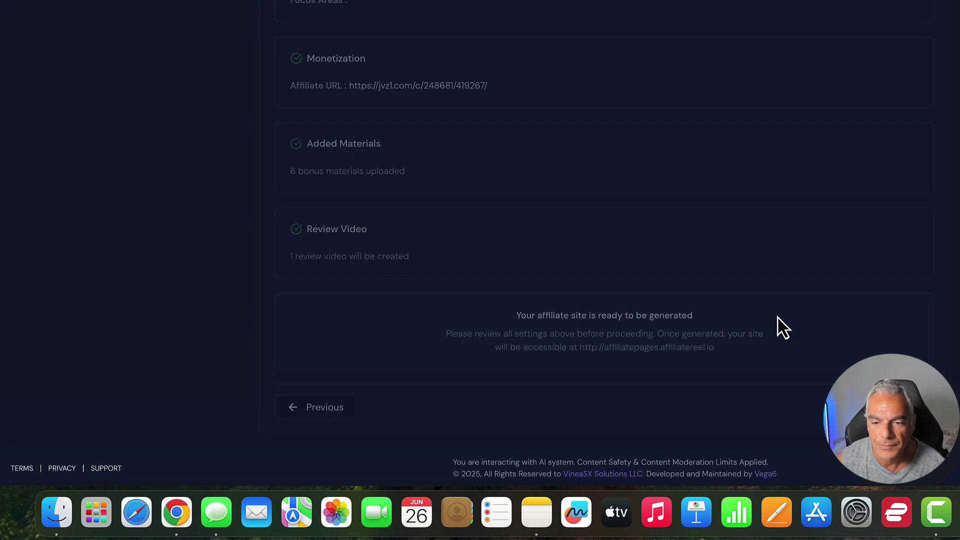
left_click(298, 407)
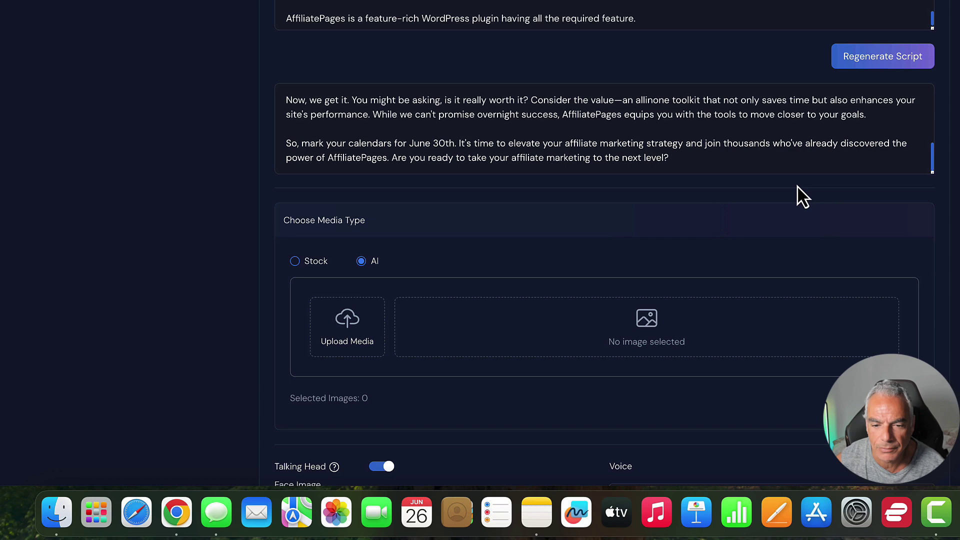
scroll(612, 273, "up", 1)
scroll(607, 285, "down", 7)
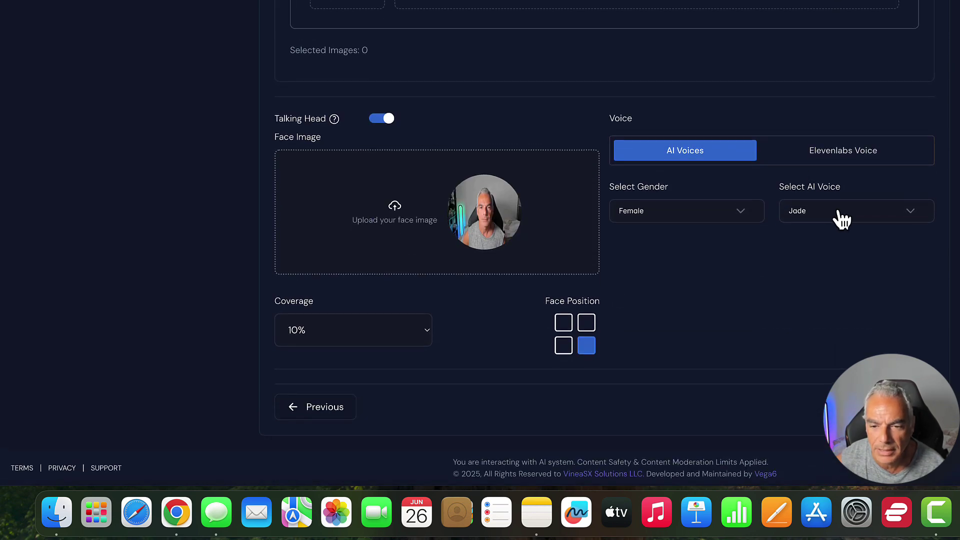
left_click(838, 217)
left_click(661, 216)
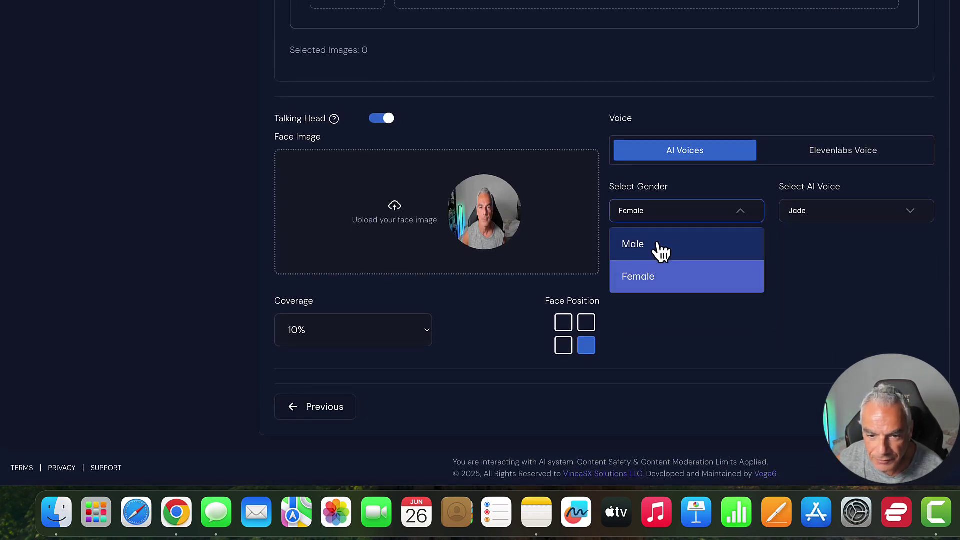
left_click(660, 247)
left_click(861, 221)
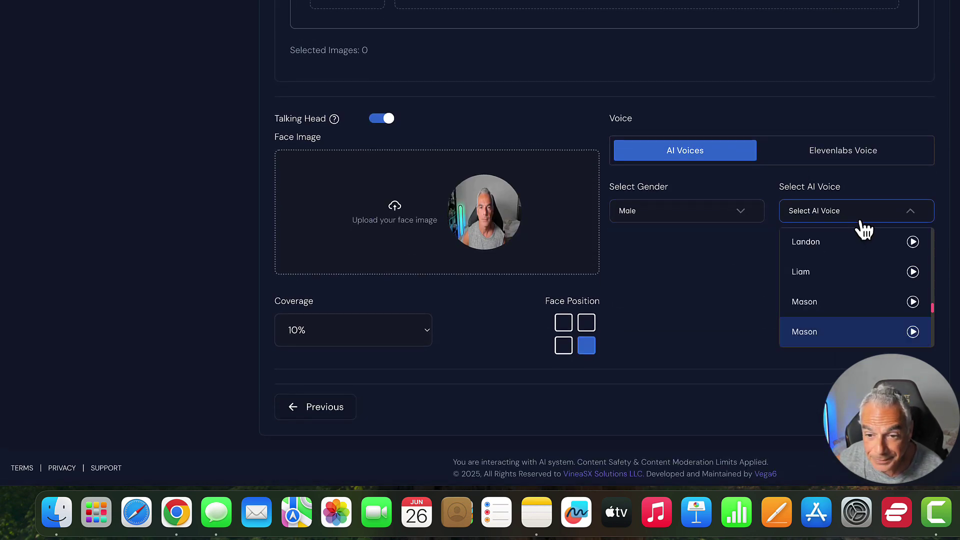
left_click(915, 244)
left_click(905, 220)
left_click(909, 245)
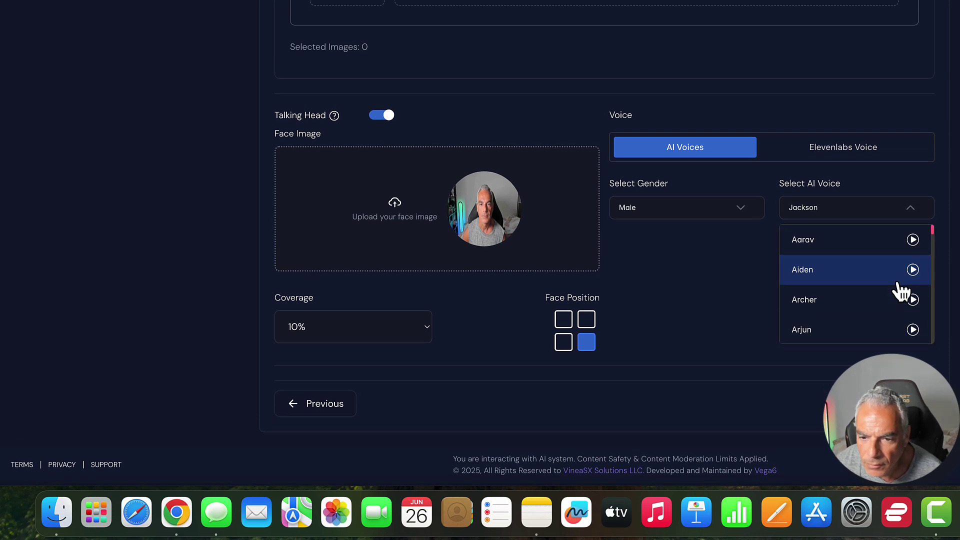
left_click(912, 277)
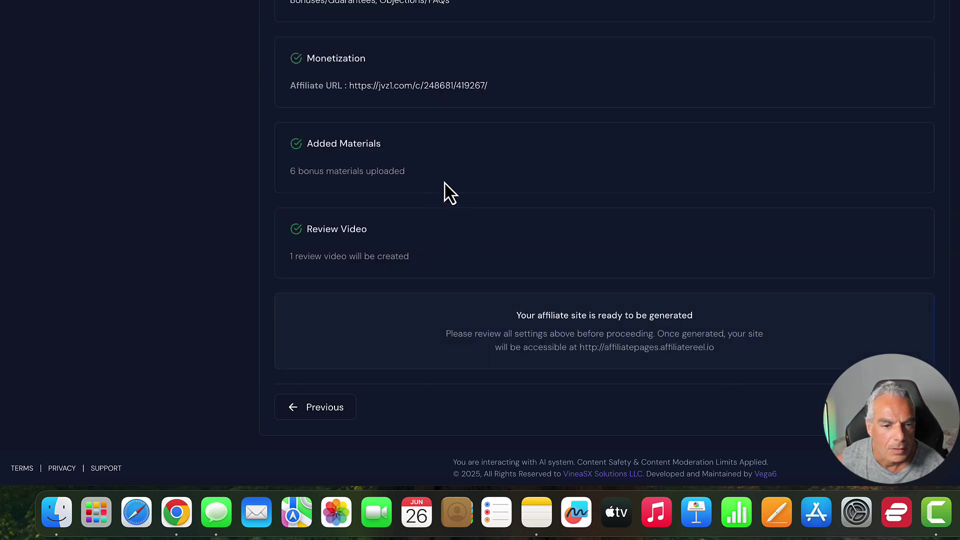
Generate the AffiliatePages site from the bottom of the review summary.
scroll(444, 191, "up", 4)
scroll(476, 197, "up", 5)
scroll(657, 275, "down", 10)
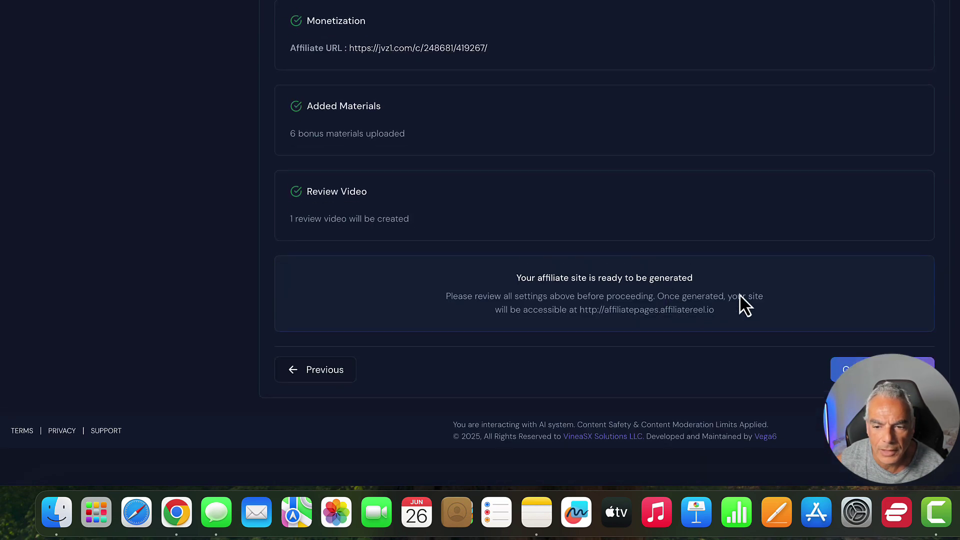
left_click(825, 406)
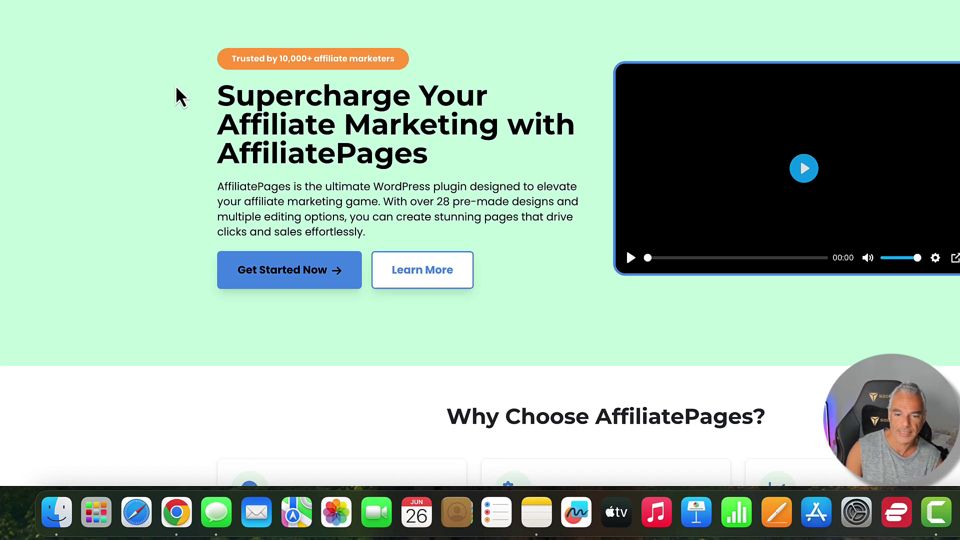
Scroll through the AffiliatePages landing page, then play its hero review video.
scroll(176, 85, "down", 8)
scroll(180, 98, "down", 20)
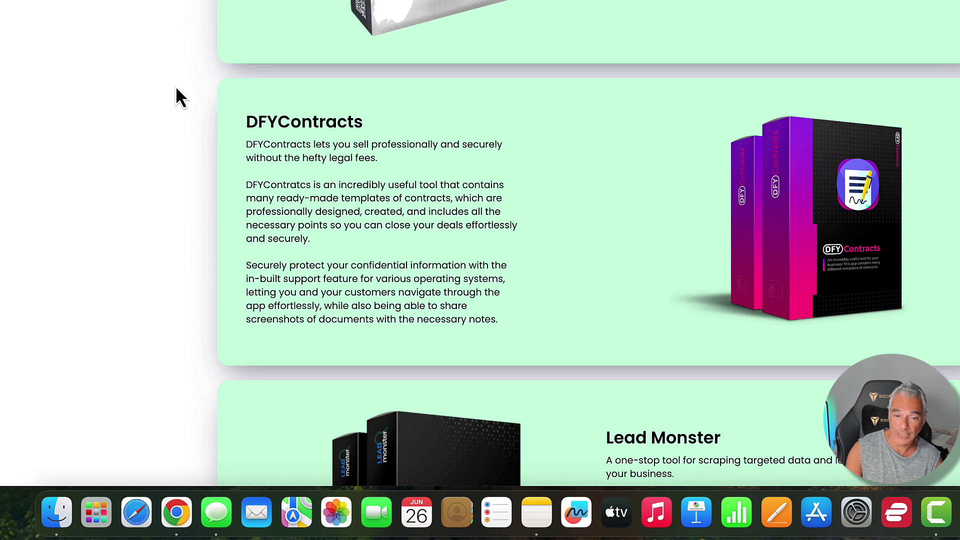
scroll(178, 91, "down", 15)
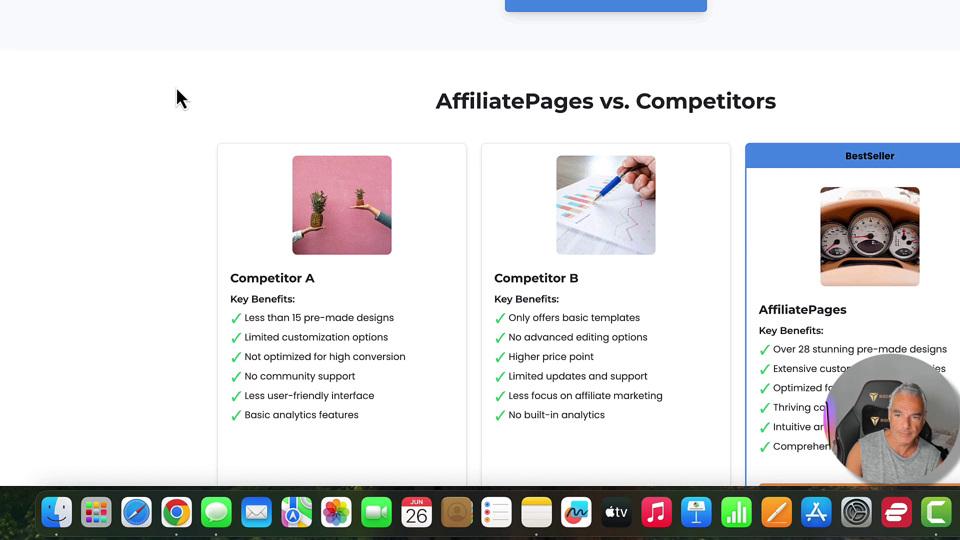
scroll(176, 89, "down", 4)
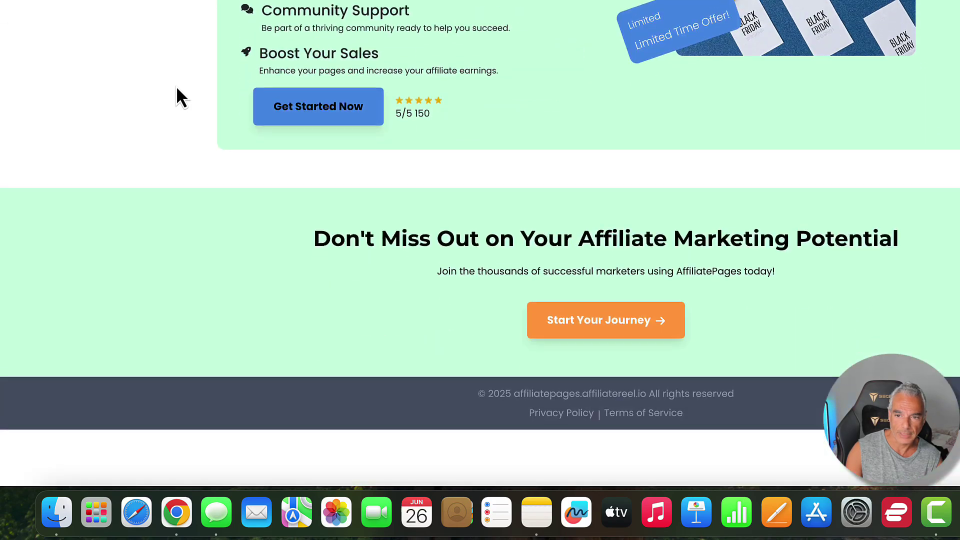
scroll(176, 88, "up", 15)
scroll(183, 95, "up", 20)
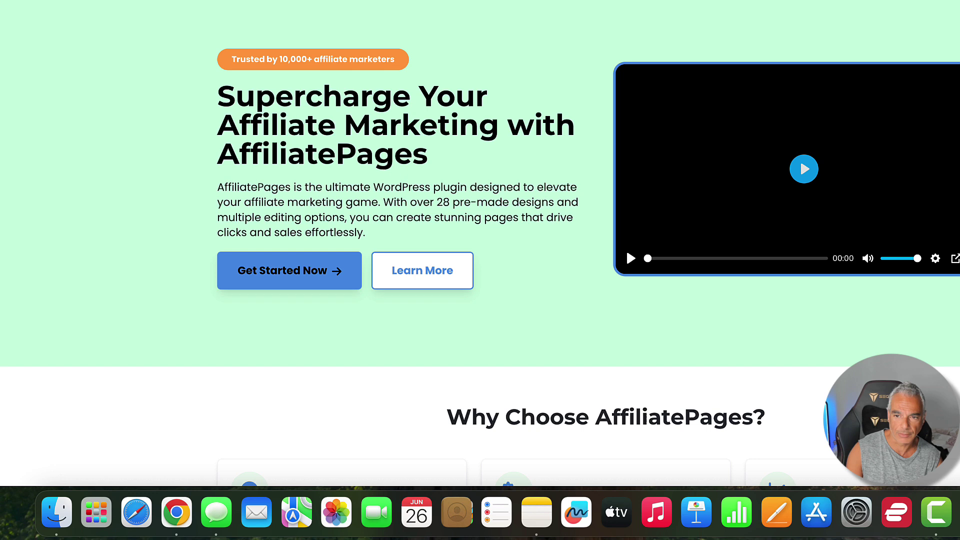
left_click(804, 170)
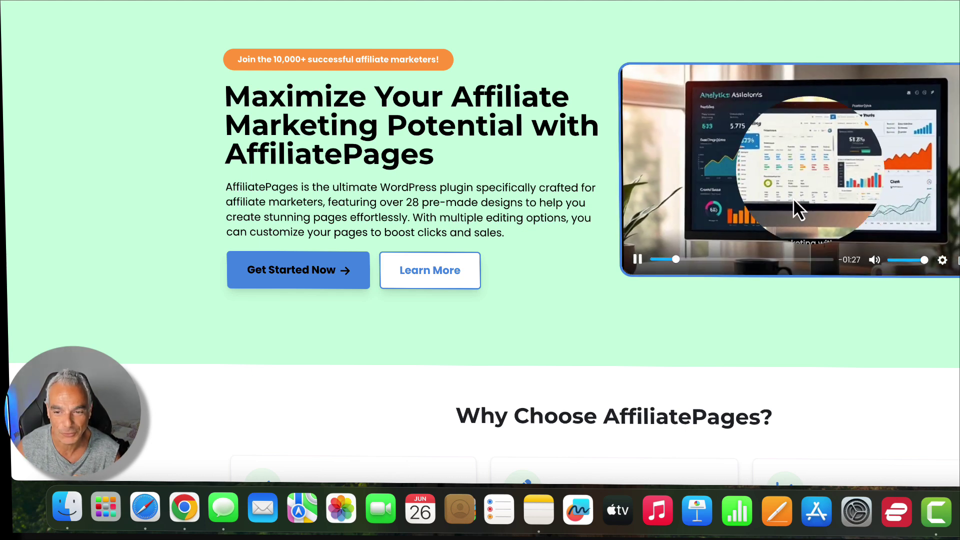
Pause the video, browse the AffiliatePages product review page, then return to the dashboard tab.
left_click(637, 259)
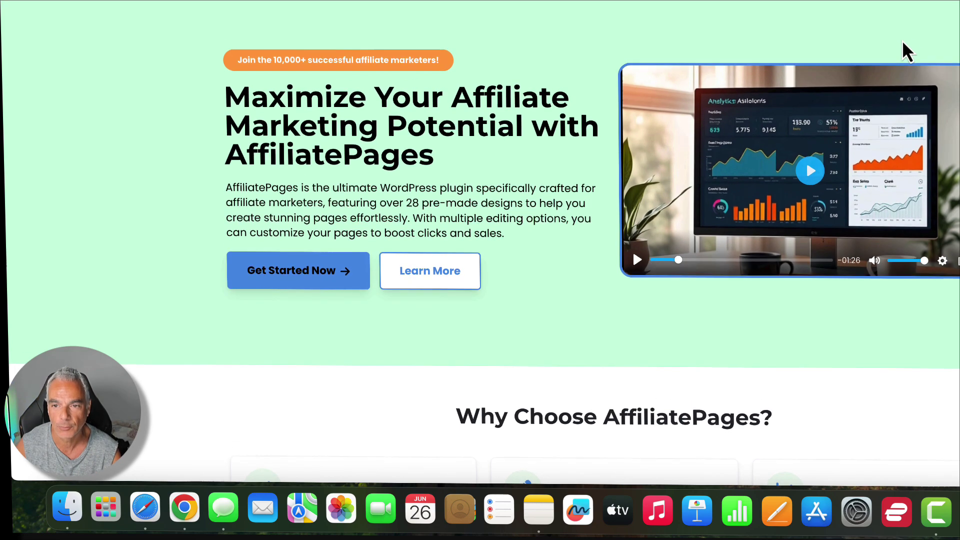
left_click(632, 250)
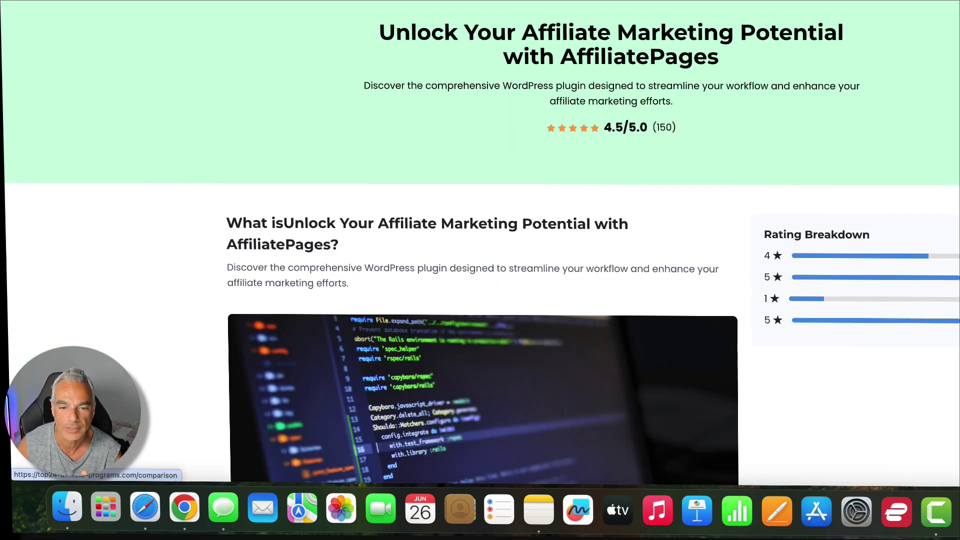
scroll(692, 95, "down", 10)
scroll(694, 98, "down", 20)
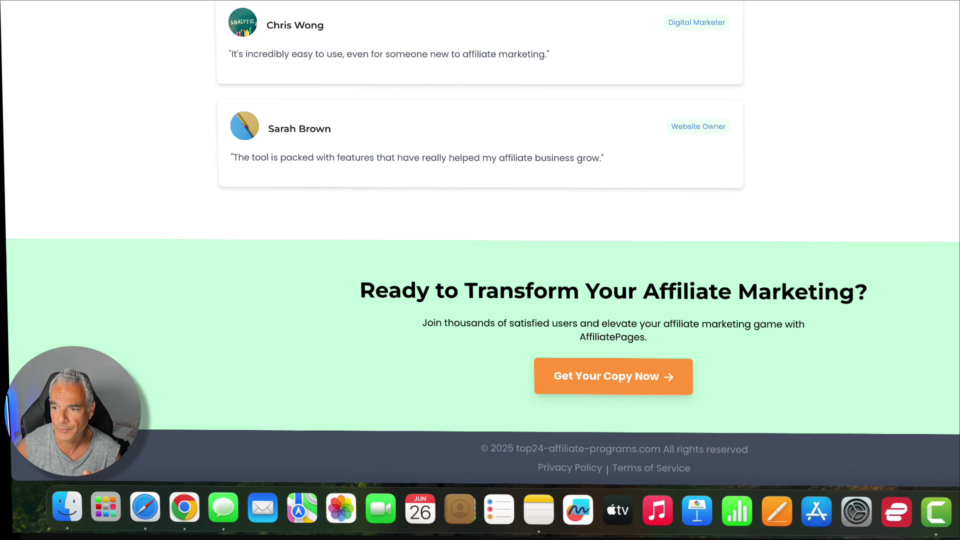
scroll(862, 166, "up", 20)
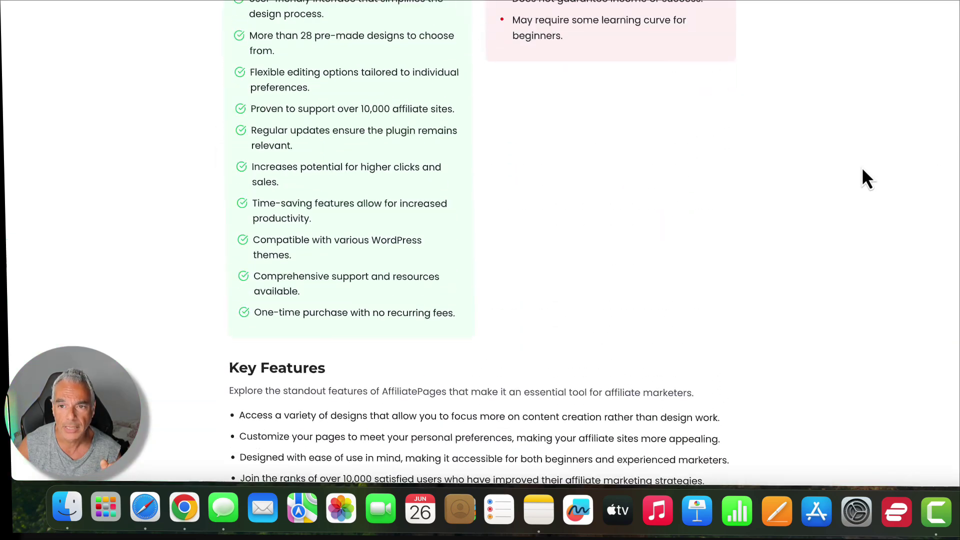
scroll(834, 148, "down", 20)
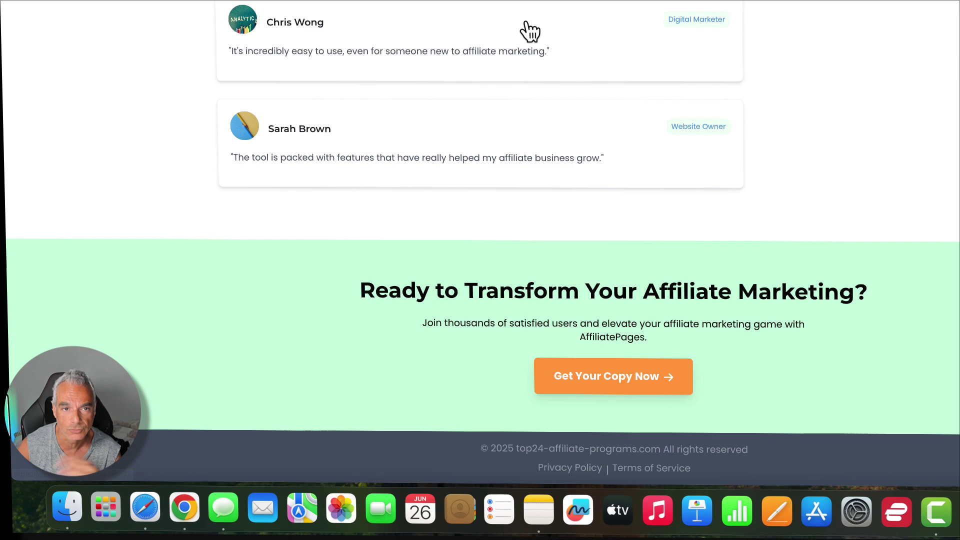
key("ctrl+Tab")
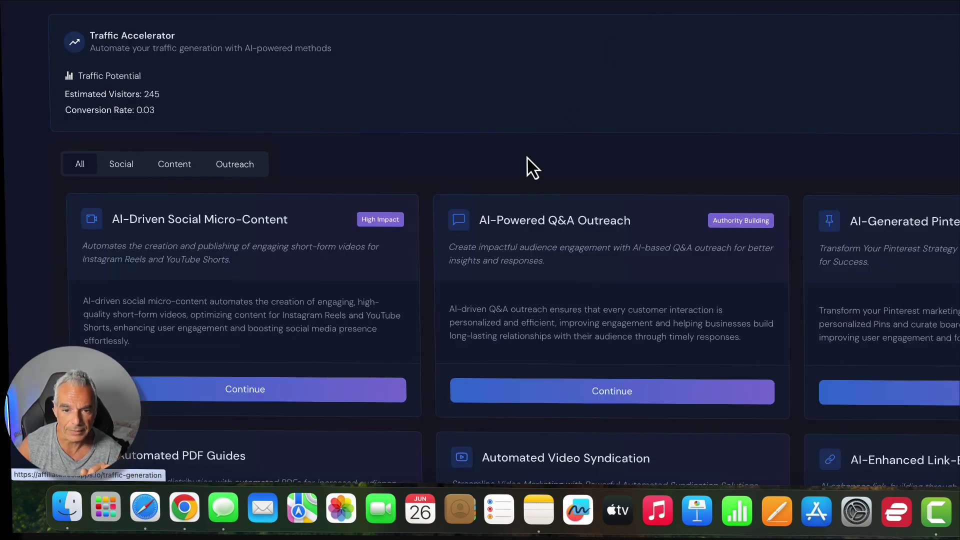
Open Automated PDF Guides, select the AffiliatePages project and start the creation process.
scroll(519, 162, "down", 4)
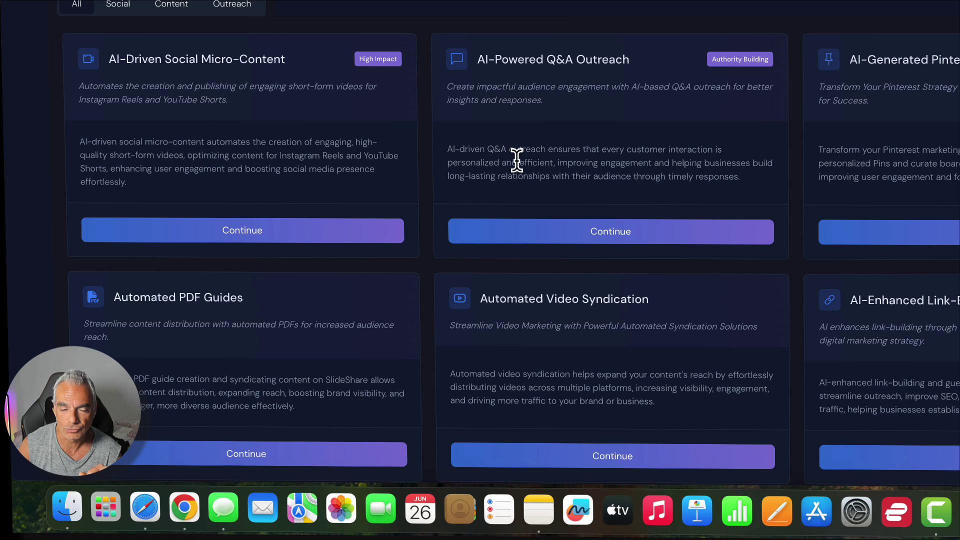
scroll(517, 165, "down", 2)
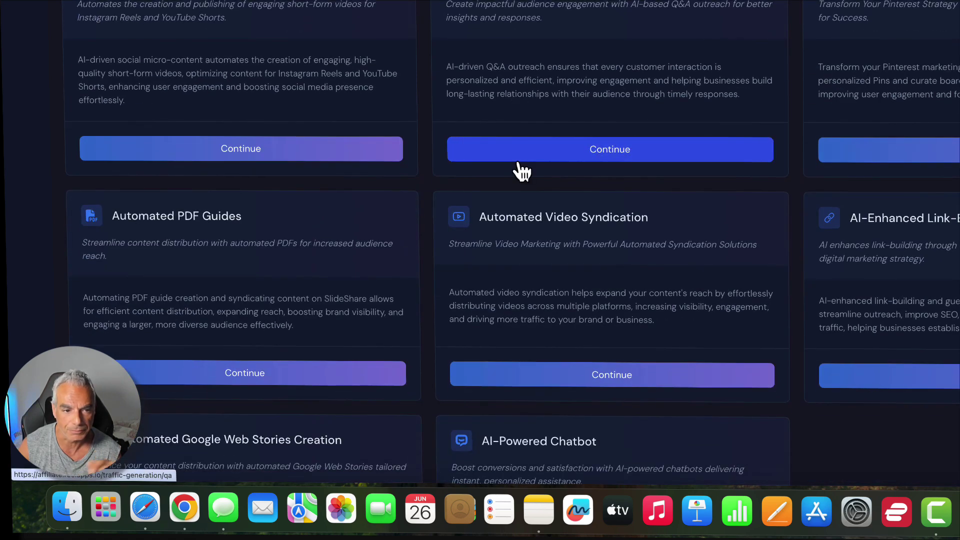
scroll(522, 170, "down", 1)
left_click(271, 338)
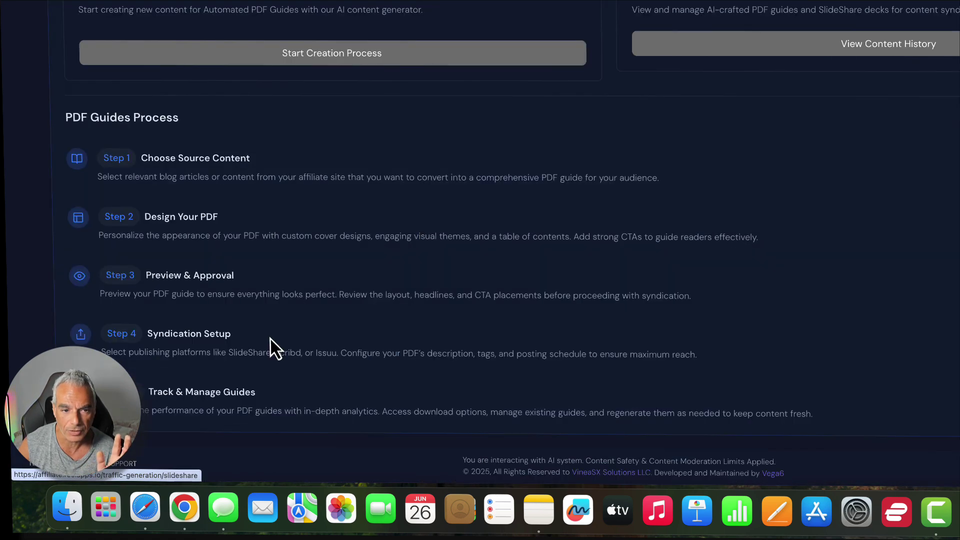
scroll(257, 57, "up", 3)
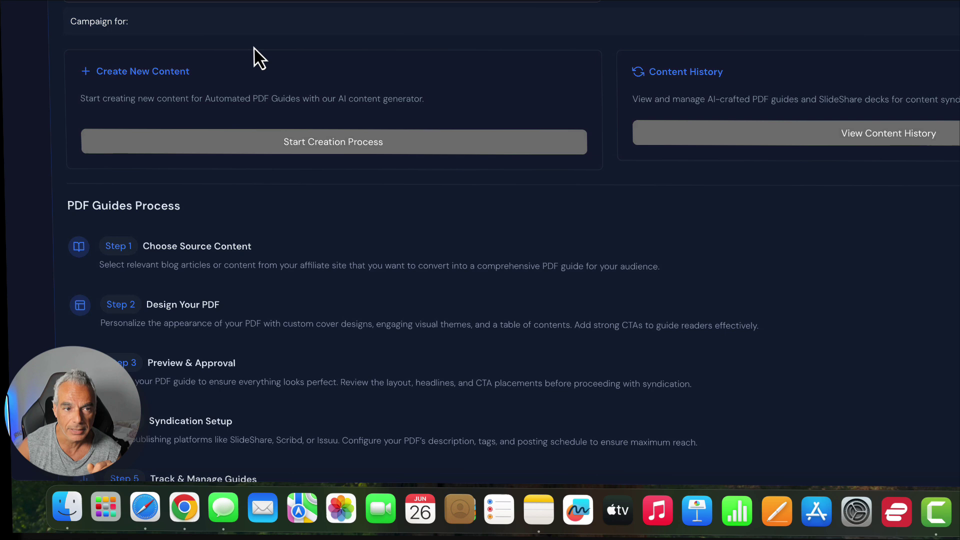
left_click(209, 15)
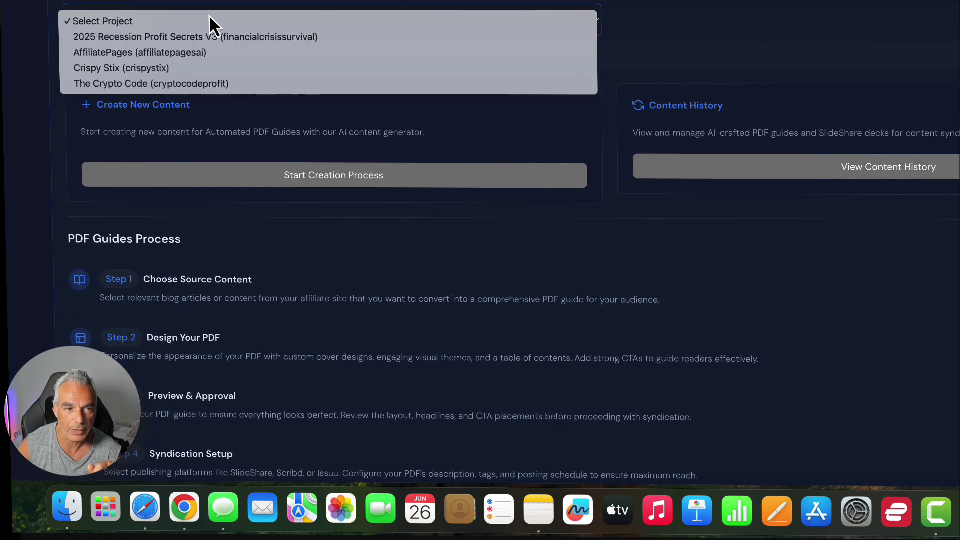
left_click(209, 55)
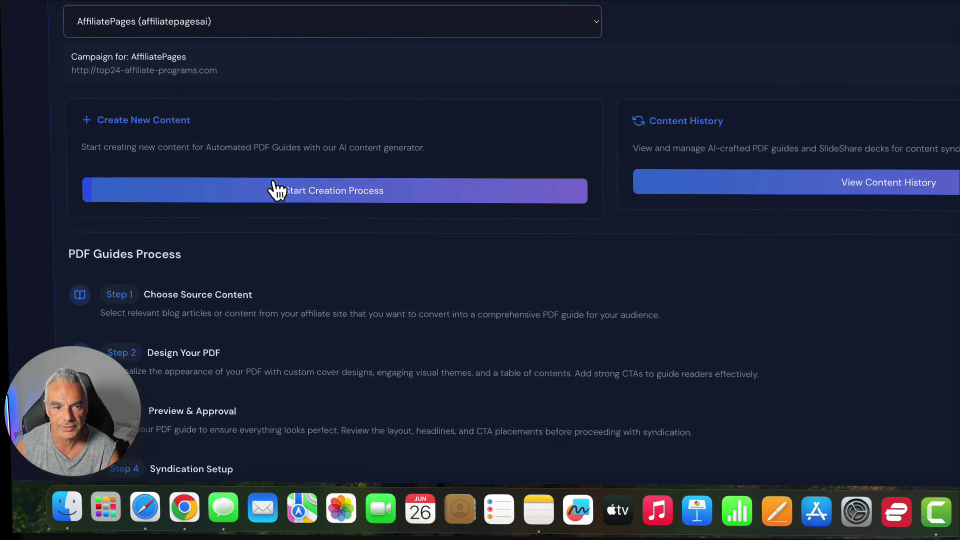
left_click(277, 192)
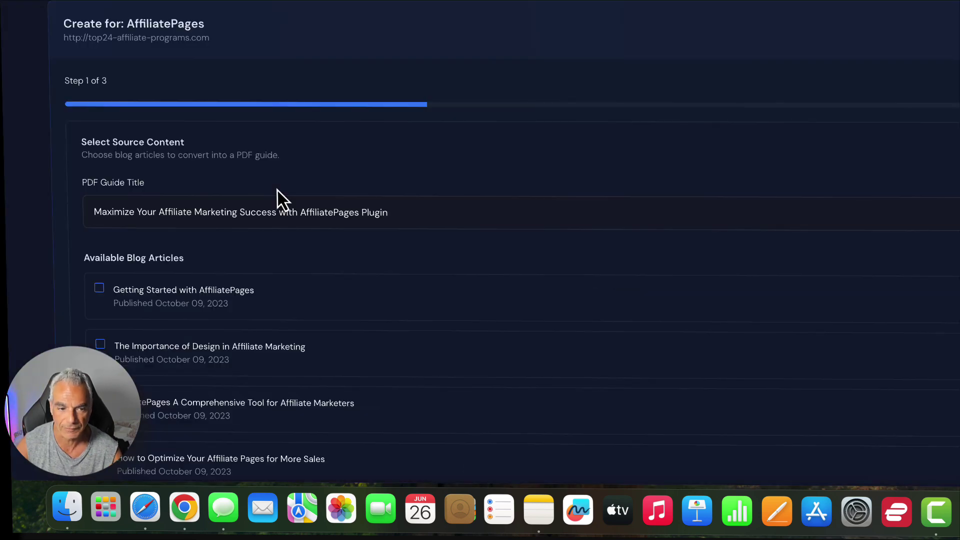
Include the 'Getting Started with AffiliatePages' and 'The Best WordPress Plugin for Affiliate Marketers' articles.
scroll(120, 280, "down", 4)
left_click(94, 188)
scroll(113, 225, "down", 1)
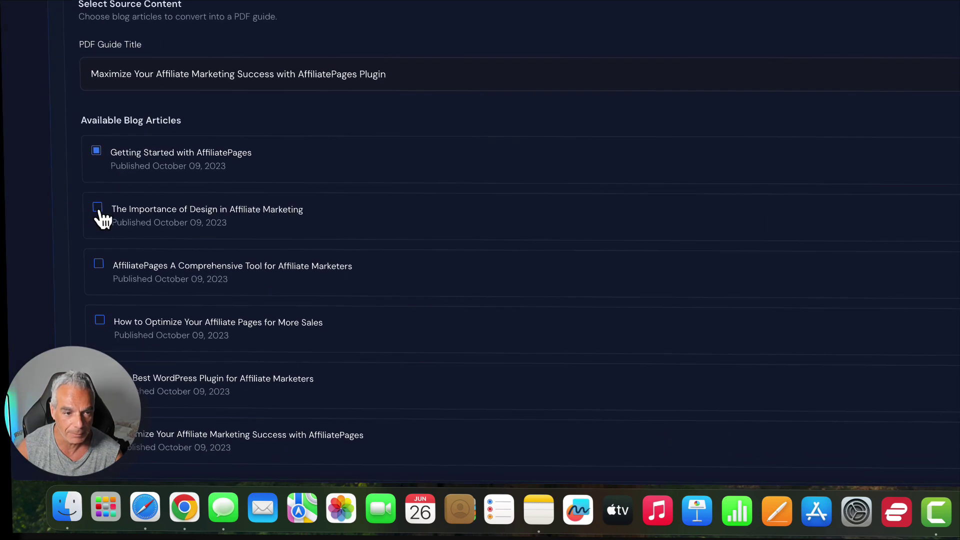
scroll(113, 246, "down", 2)
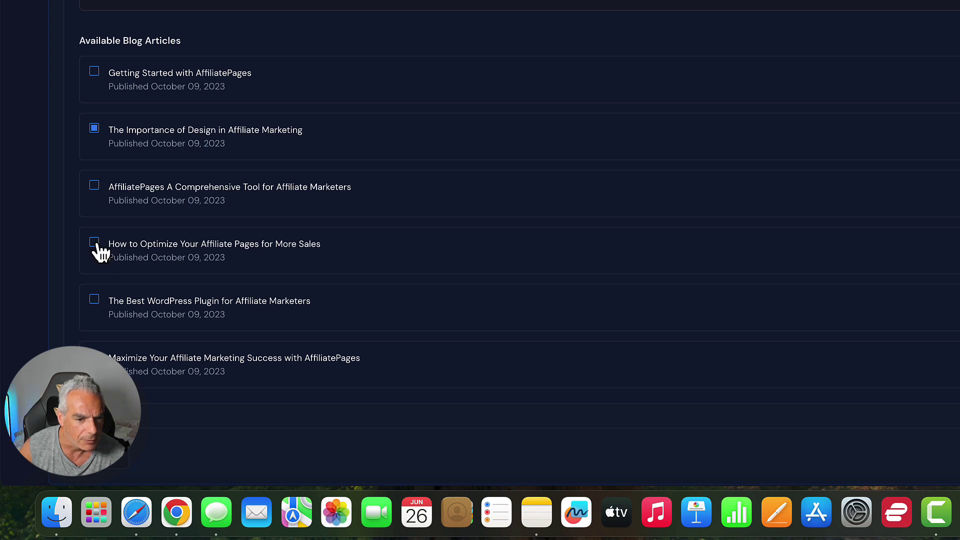
left_click(95, 300)
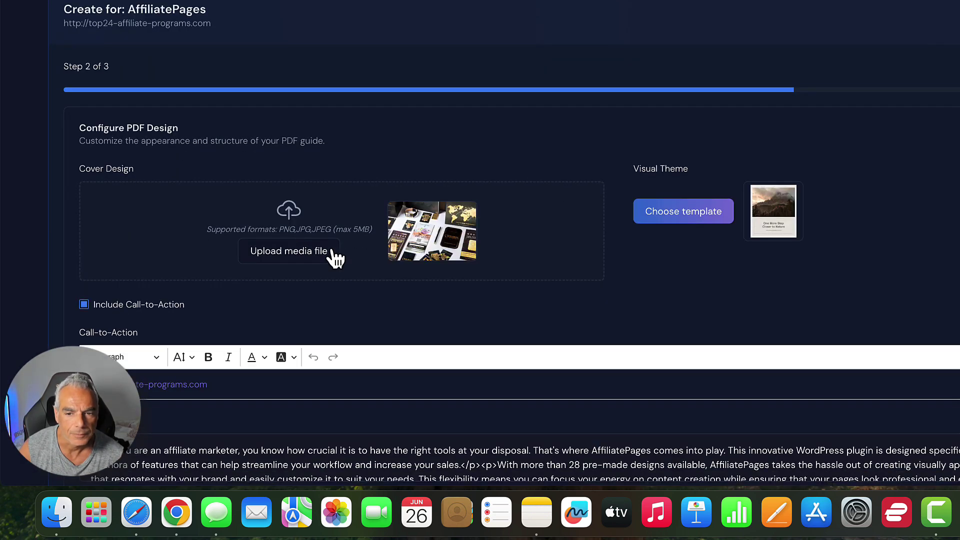
scroll(677, 254, "down", 5)
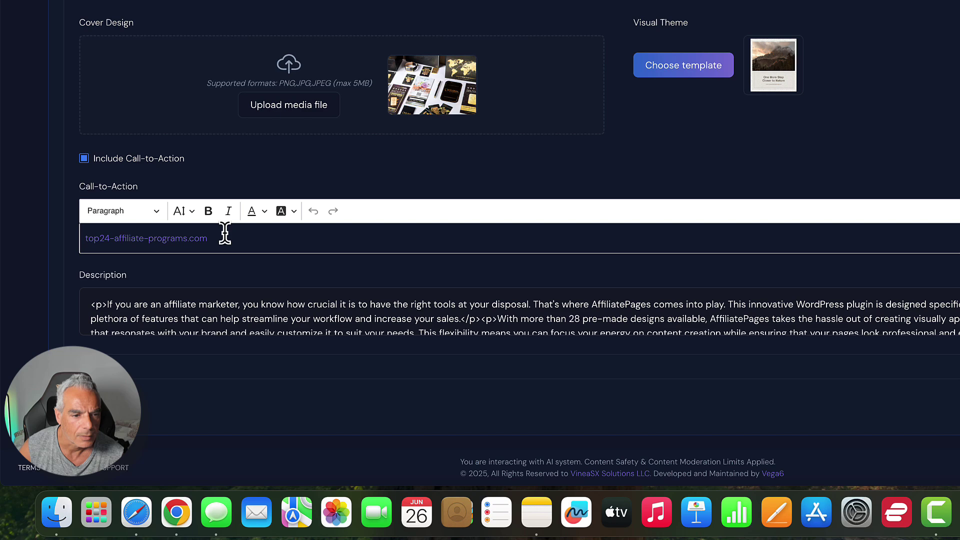
scroll(314, 307, "down", 10)
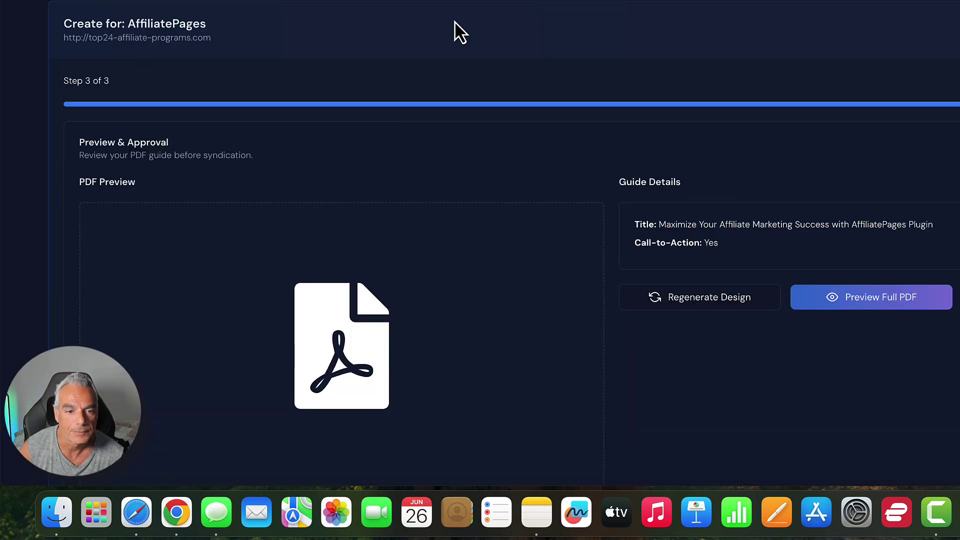
Scroll through the full PDF guide preview, then close it to return to approval.
scroll(857, 327, "down", 2)
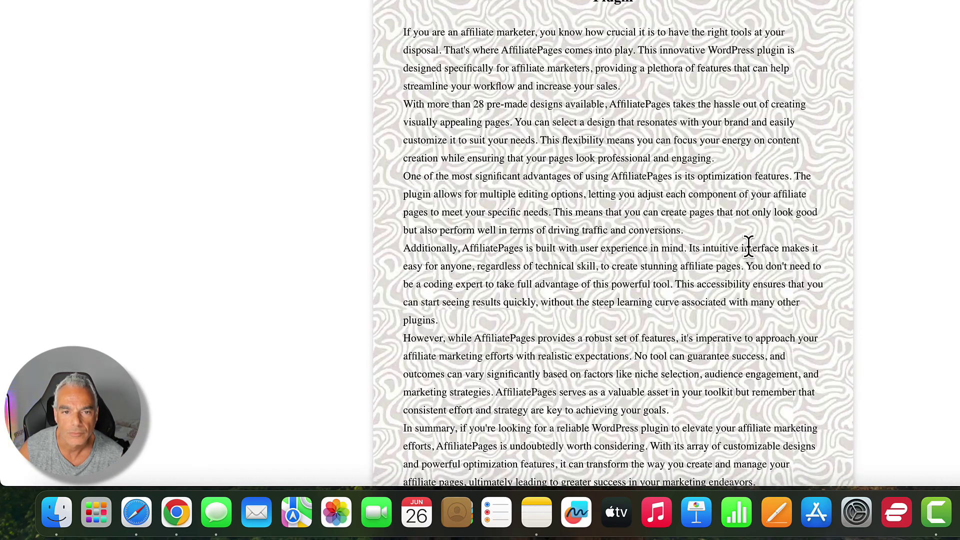
scroll(750, 256, "down", 3)
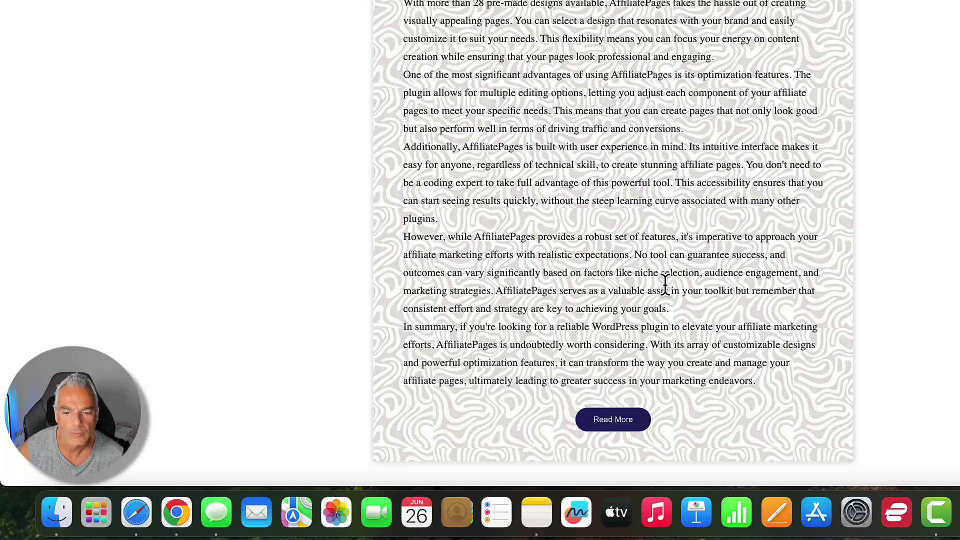
key("super+w")
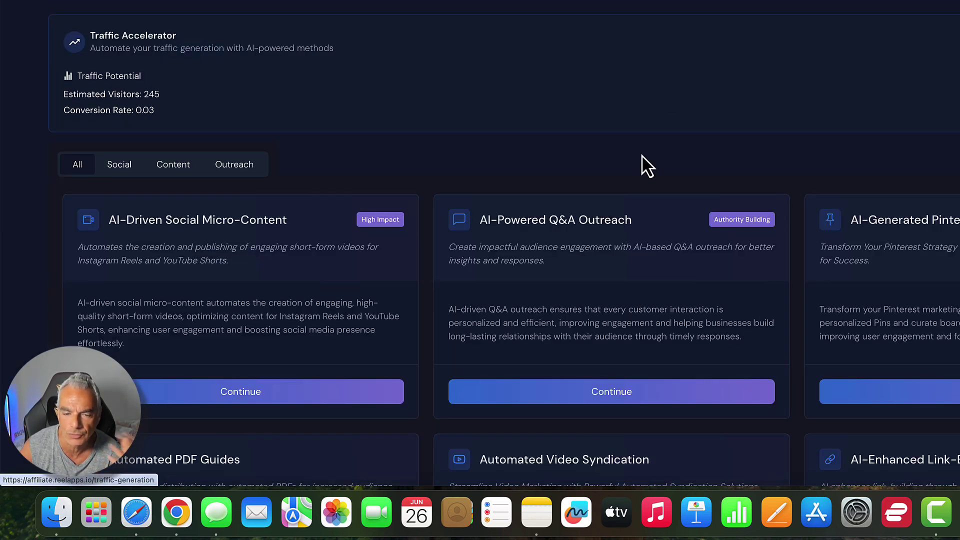
Start a Pinterest pins campaign for the AffiliatePages project.
scroll(642, 155, "down", 5)
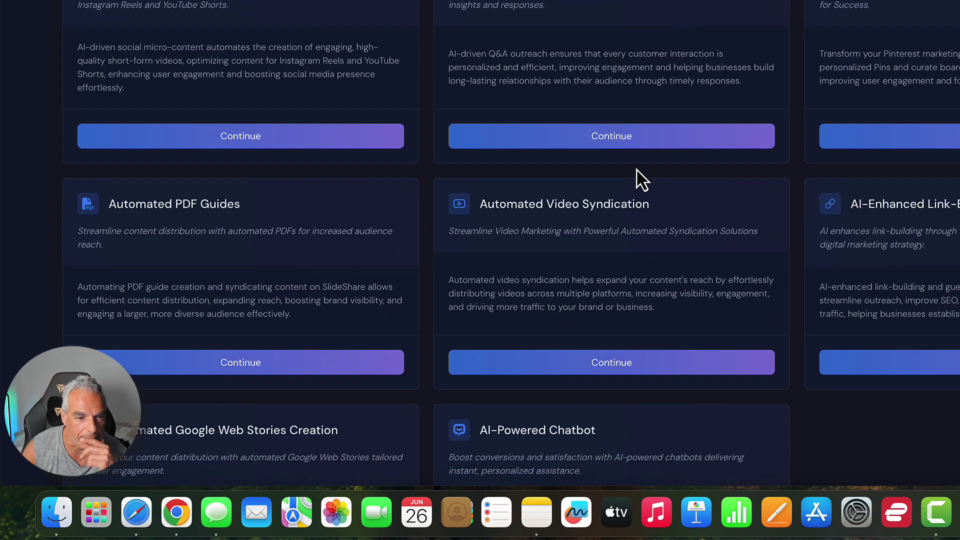
scroll(467, 275, "down", 2)
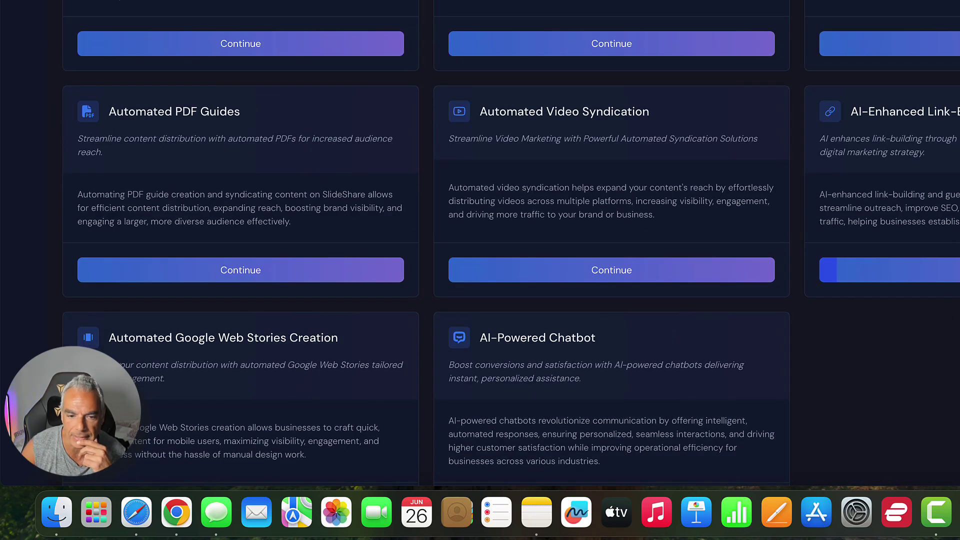
scroll(766, 240, "down", 2)
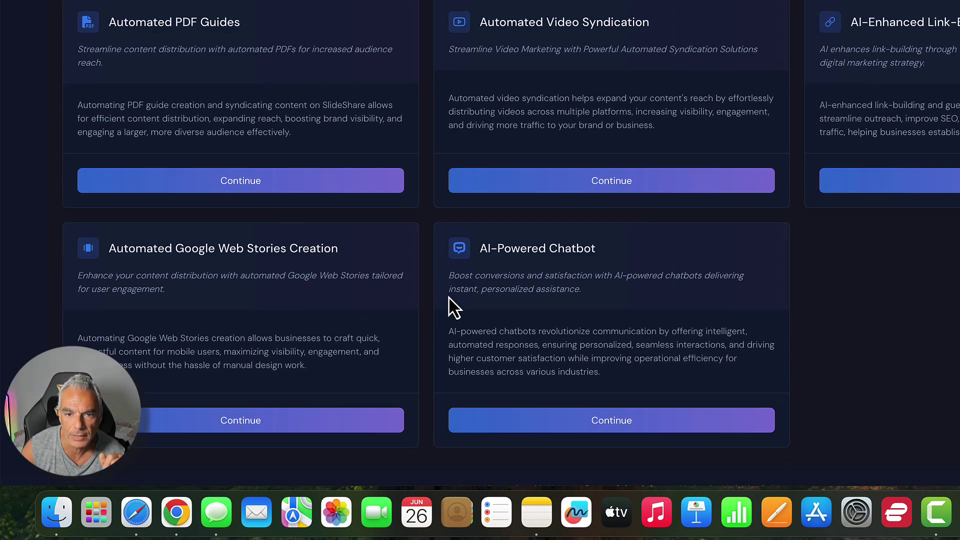
scroll(650, 390, "up", 8)
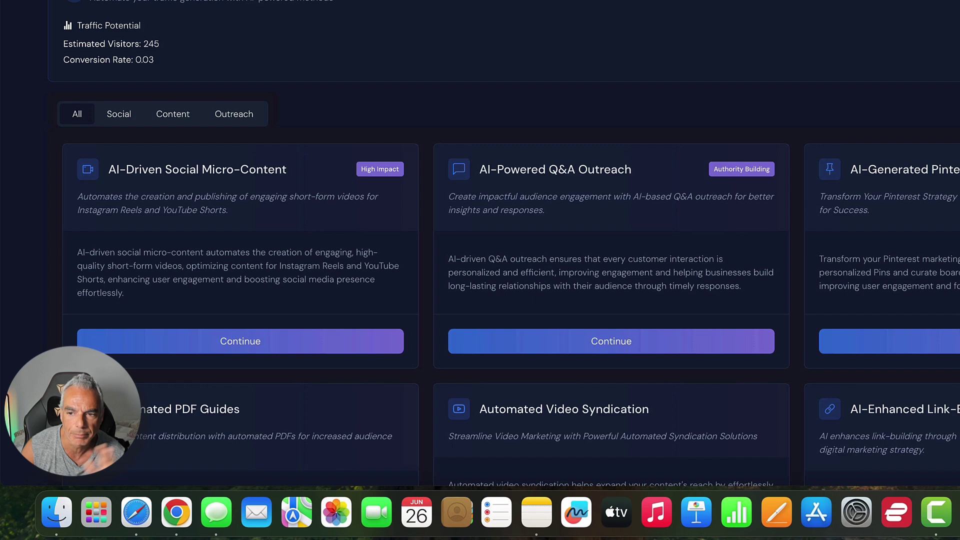
left_click(929, 342)
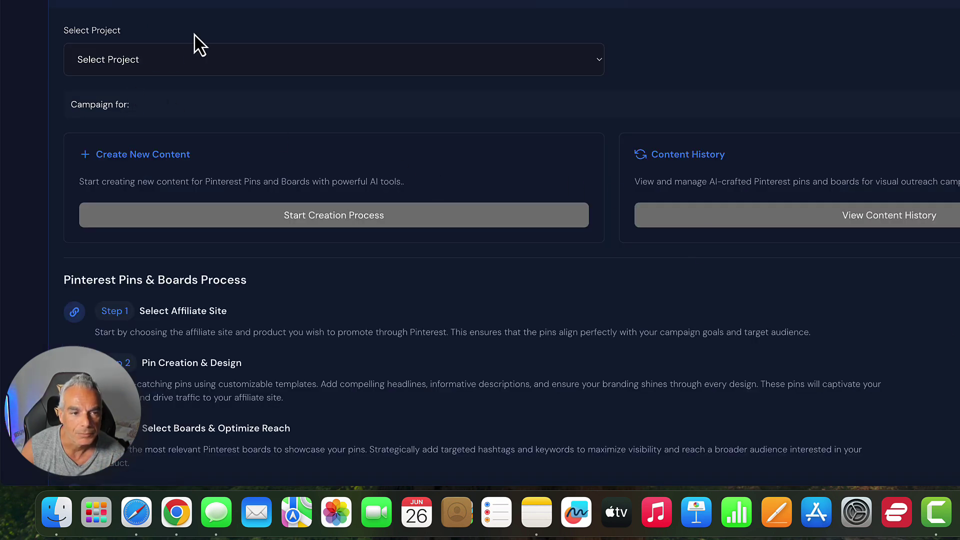
left_click(194, 57)
left_click(169, 95)
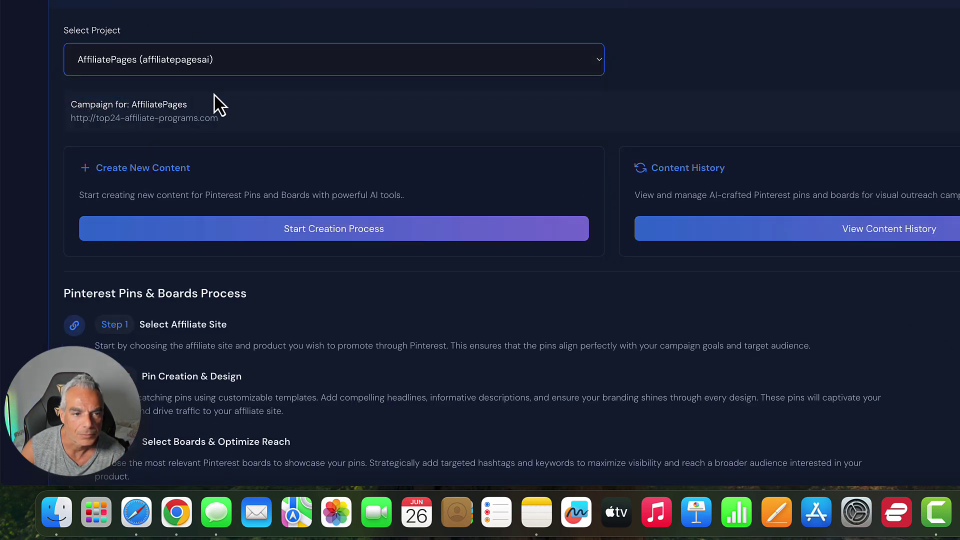
scroll(279, 197, "down", 3)
left_click(287, 143)
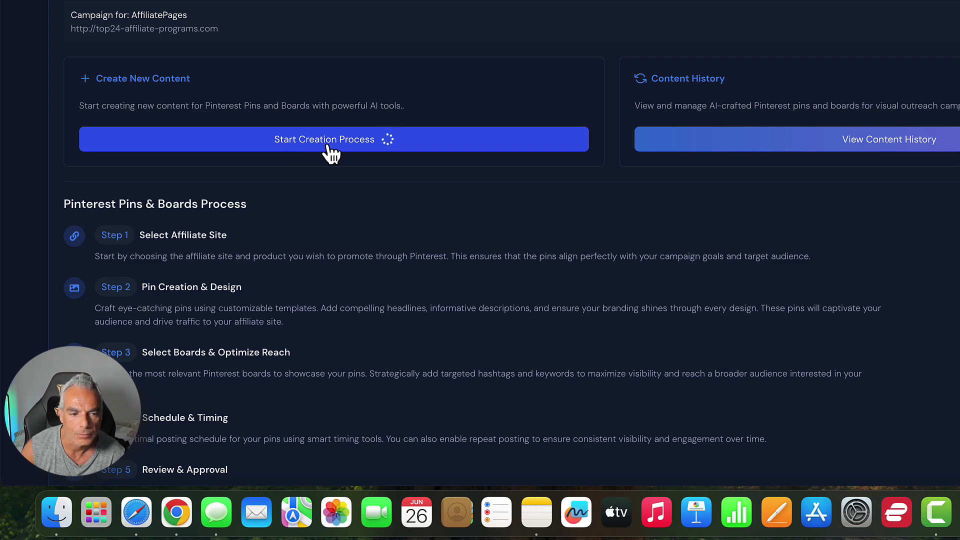
Set the pin's link destination, post to Cellular Fat Burn Hacks, and enable Smart Auto-Schedule.
scroll(320, 152, "down", 3)
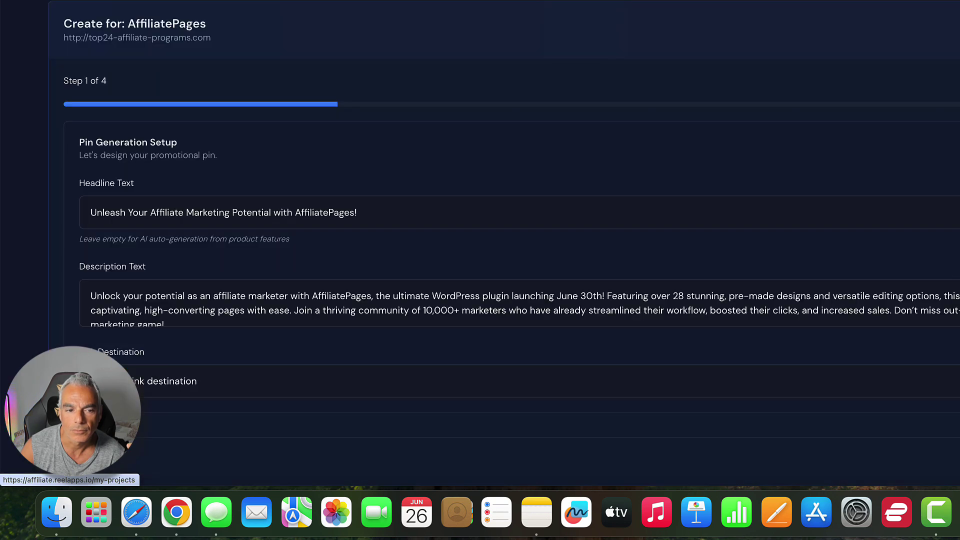
scroll(666, 313, "down", 1)
left_click(572, 385)
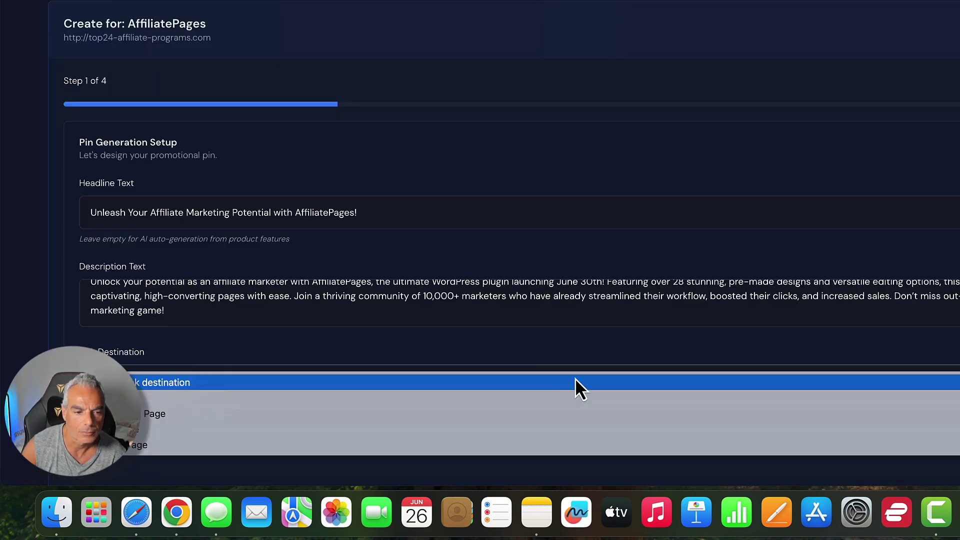
left_click(398, 444)
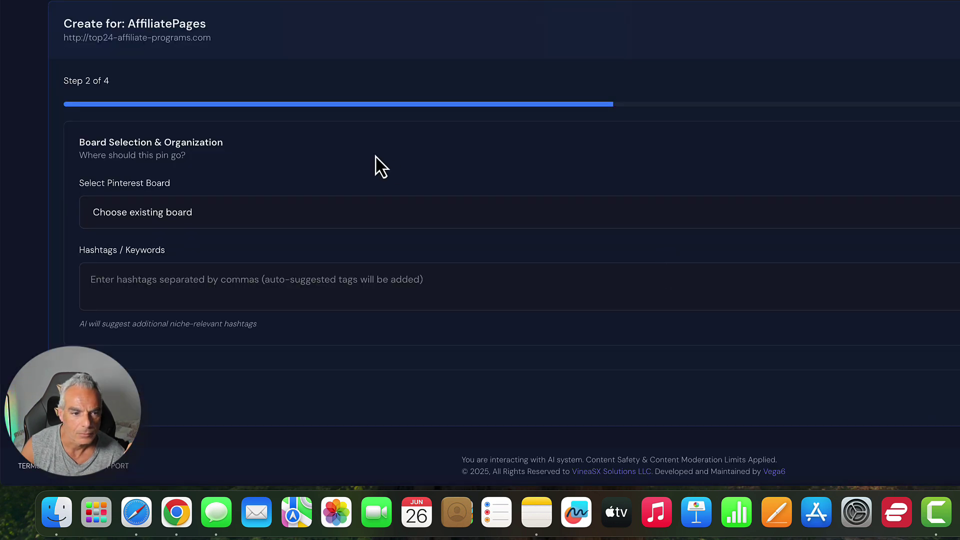
left_click(299, 213)
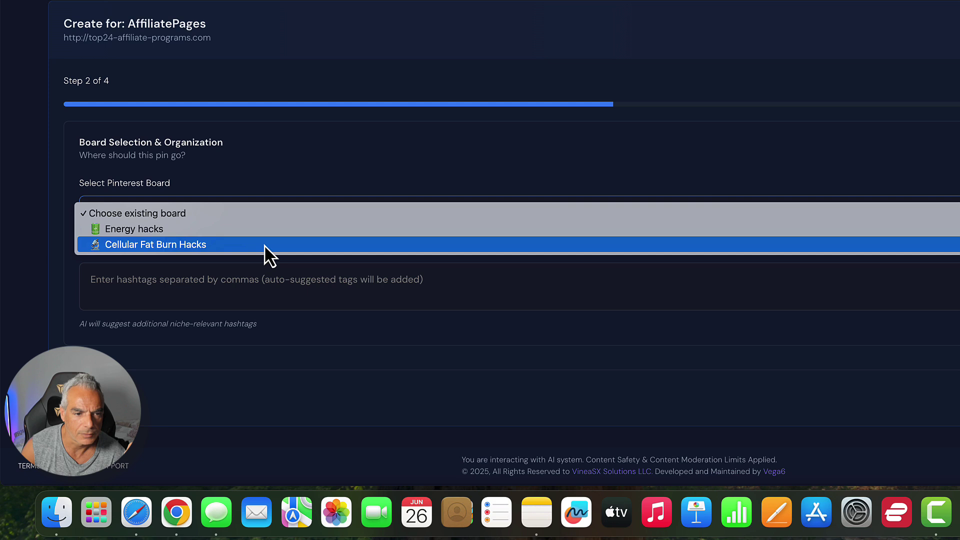
left_click(265, 245)
left_click(363, 295)
left_click(944, 360)
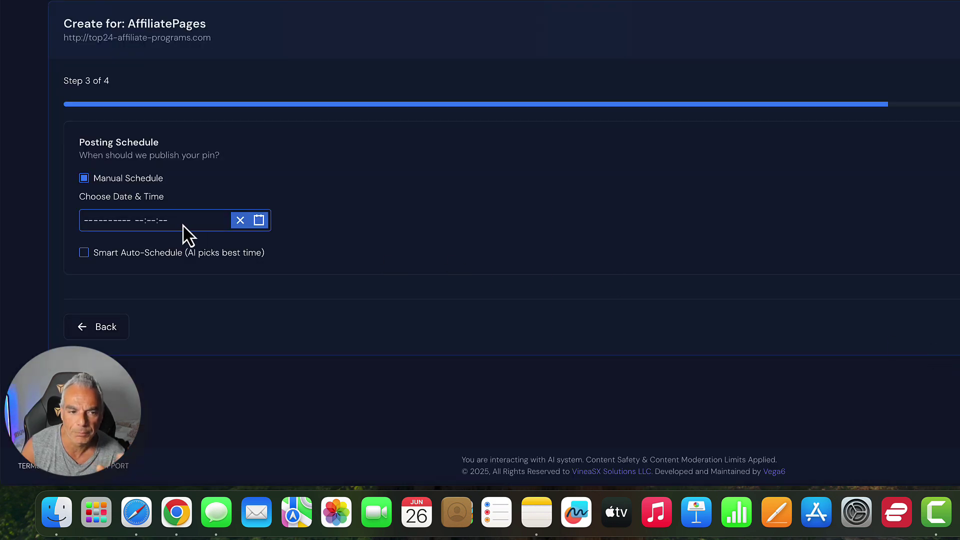
left_click(90, 253)
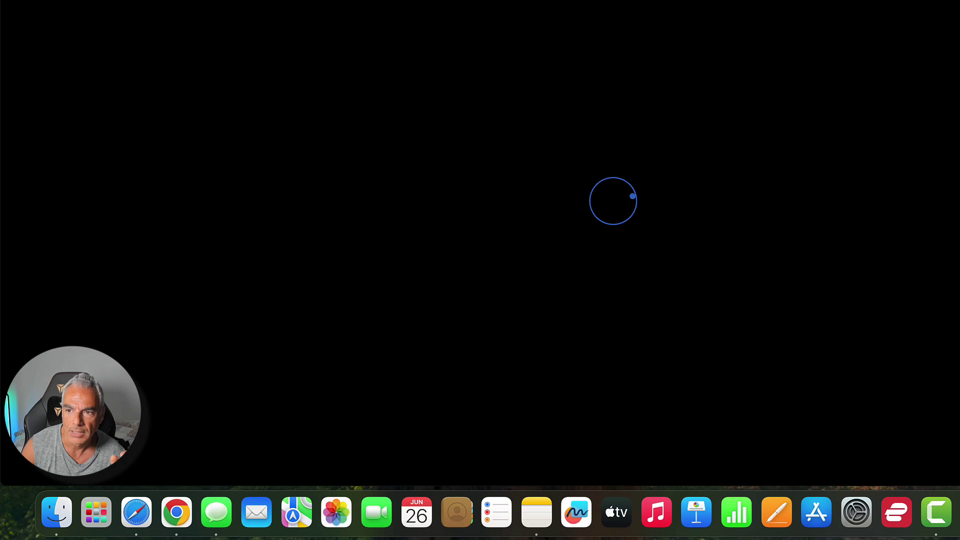
Review the generated AffiliatePages pin image and open it with Edit Design.
scroll(493, 303, "down", 2)
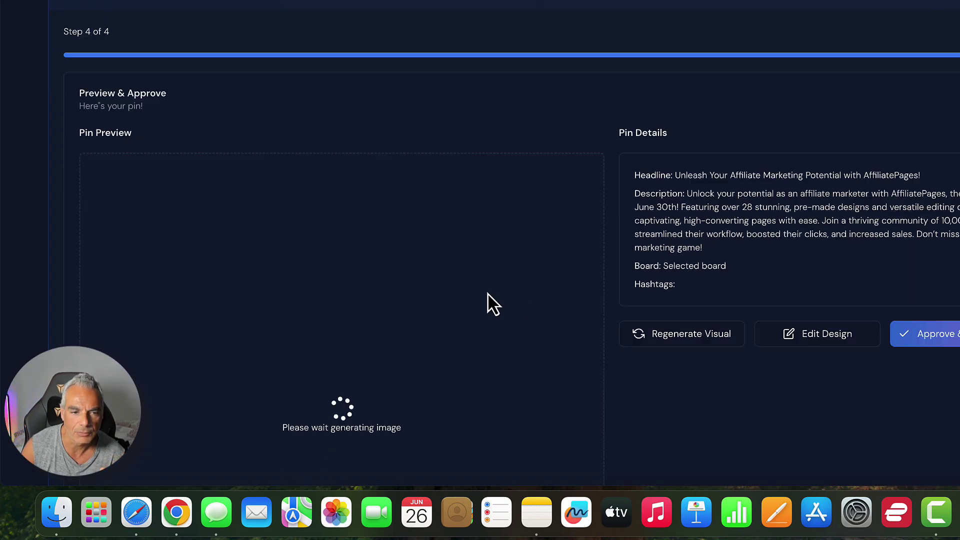
scroll(492, 304, "down", 3)
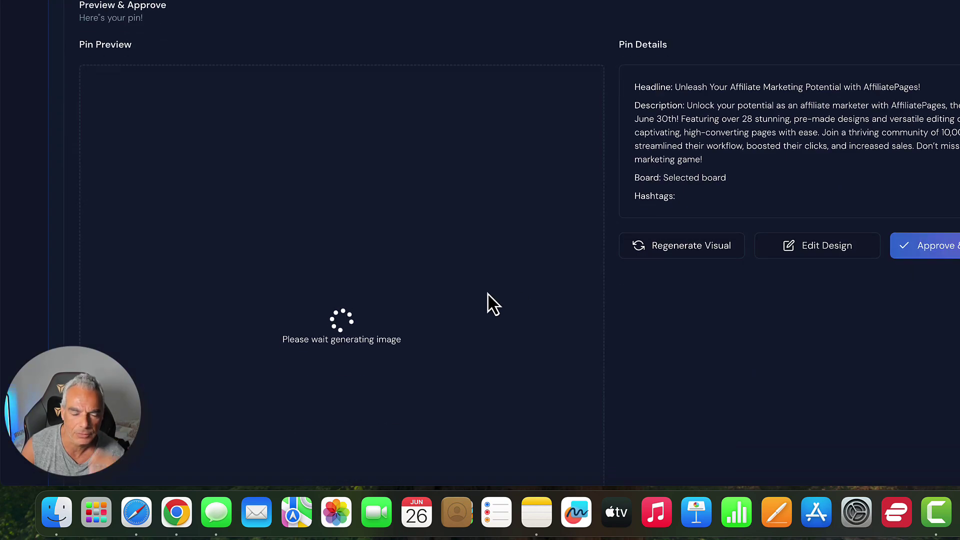
scroll(494, 303, "down", 2)
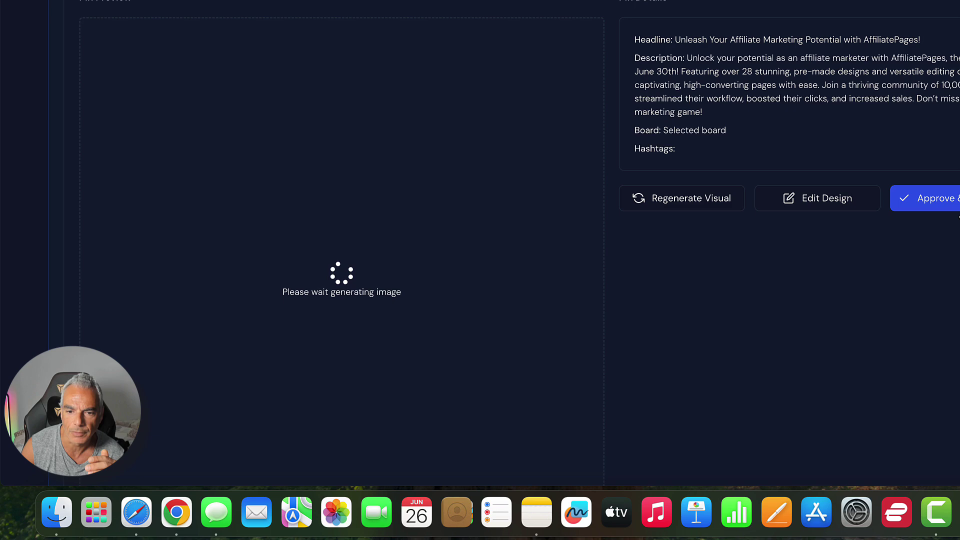
scroll(957, 215, "down", 5)
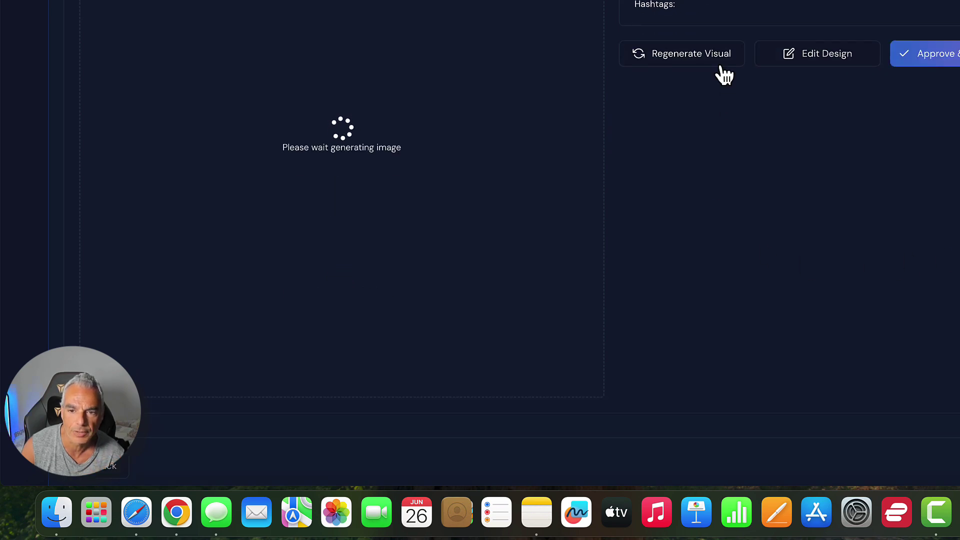
scroll(724, 75, "up", 9)
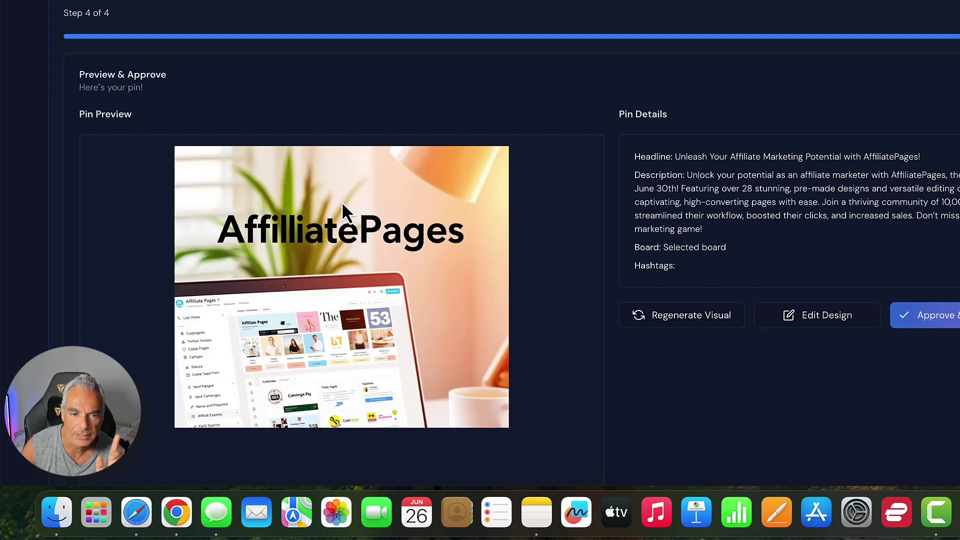
scroll(455, 251, "down", 3)
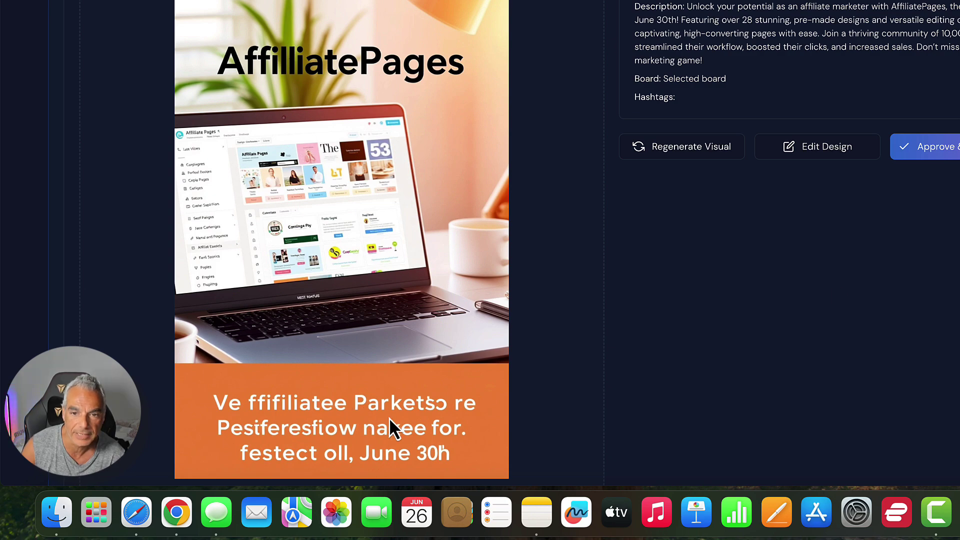
scroll(389, 417, "up", 3)
left_click(830, 301)
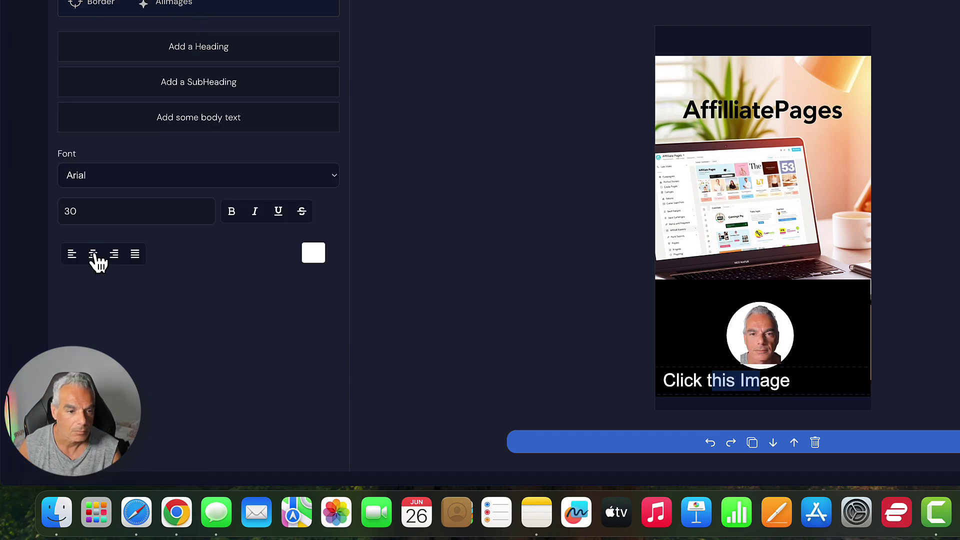
Centre the caption and change its text to 'Click Image To Learn More'.
left_click(93, 254)
left_click_drag(832, 380, 703, 377)
key("BackSpace")
type("Click Ima")
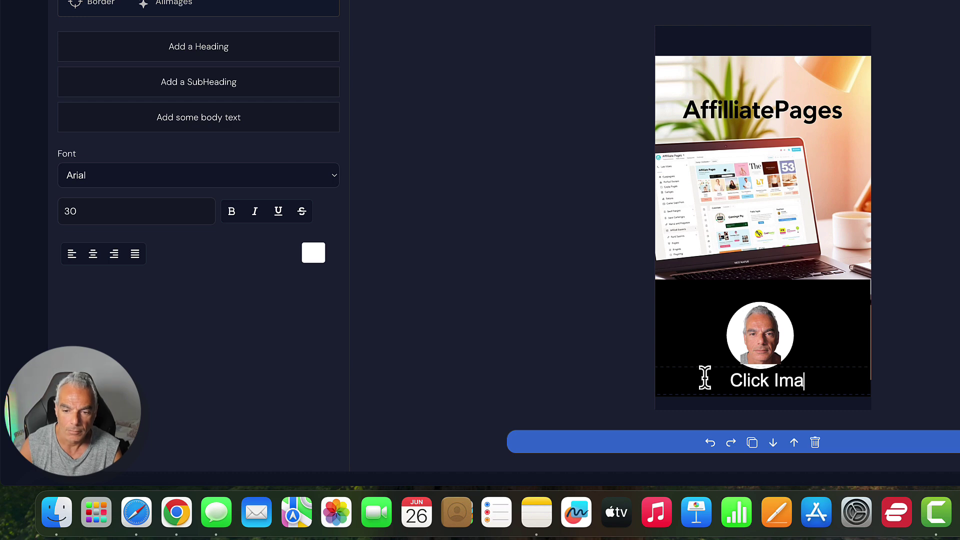
type("ge To Learn More")
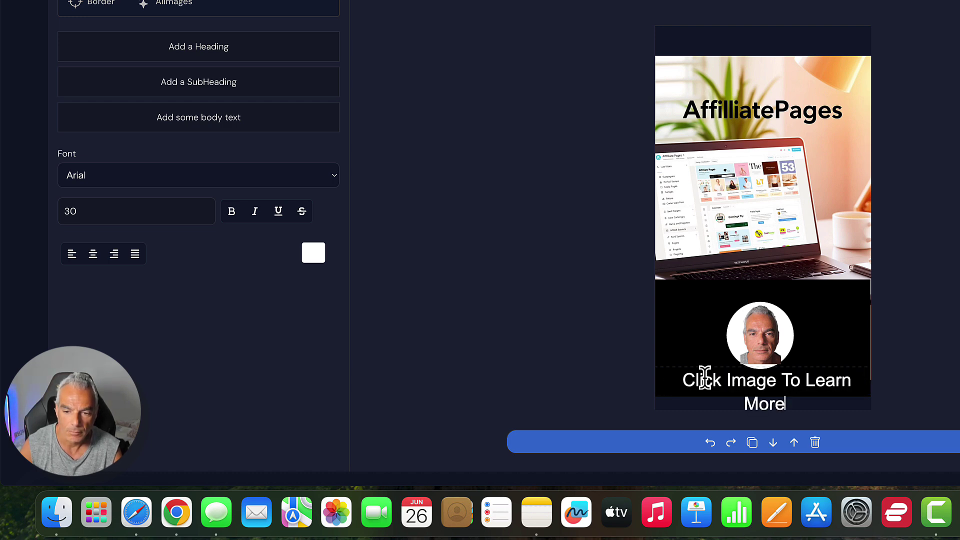
Reduce the caption font size from 30 to 23 and save the design.
left_click(100, 214)
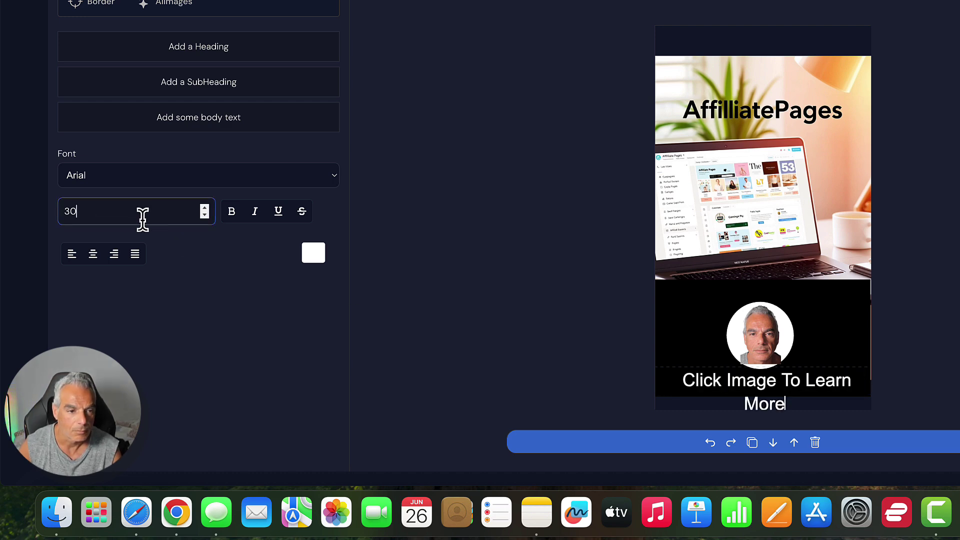
left_click(205, 215)
left_click(204, 215)
left_click(204, 215)
left_click(205, 215)
left_click(204, 215)
left_click(205, 215)
left_click(205, 214)
left_click(871, 251)
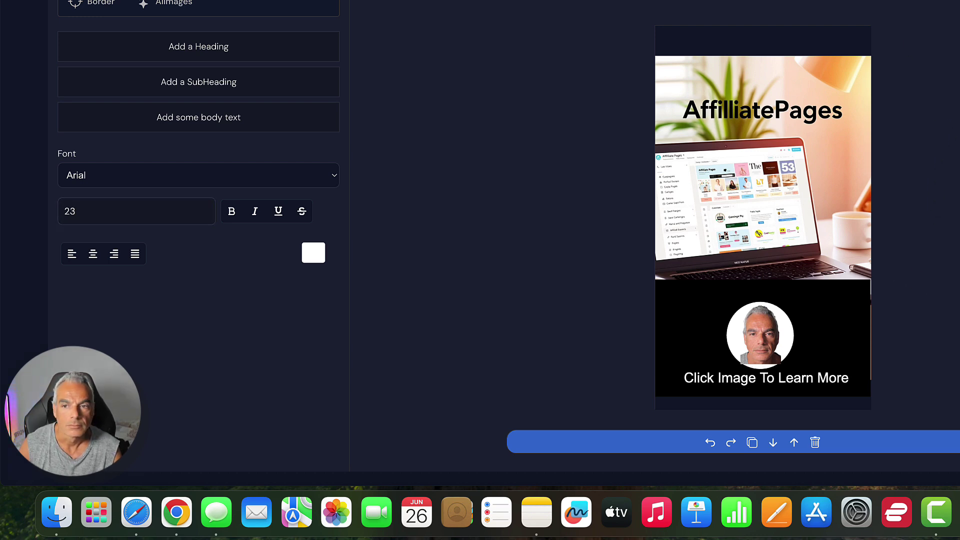
left_click(817, 33)
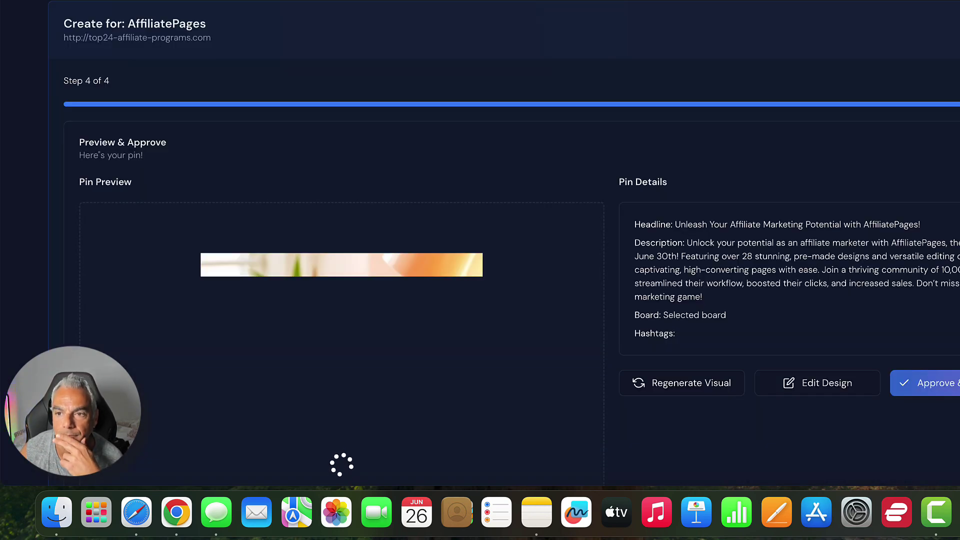
Scroll the analytics page and show the Content tab's top performing content breakdown.
scroll(697, 118, "down", 6)
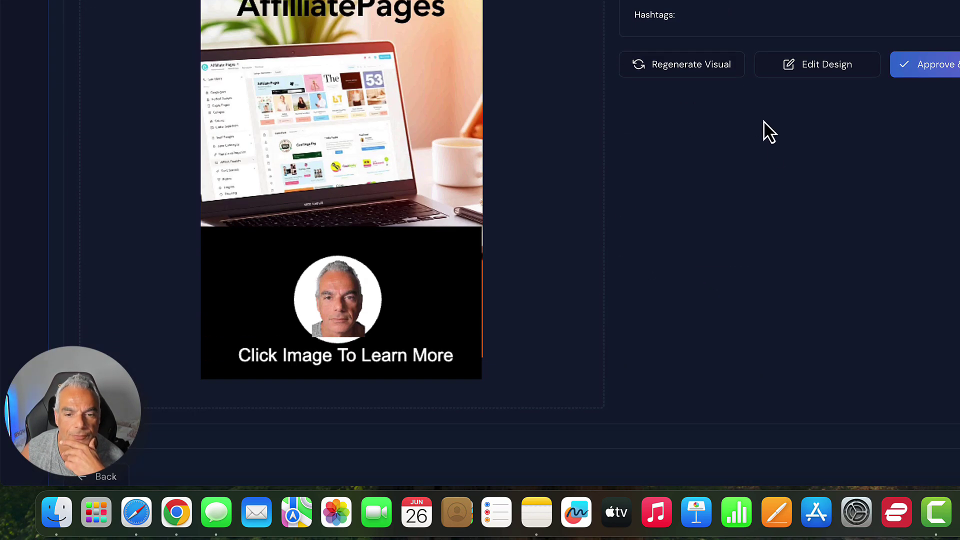
scroll(773, 136, "up", 5)
scroll(710, 140, "down", 1)
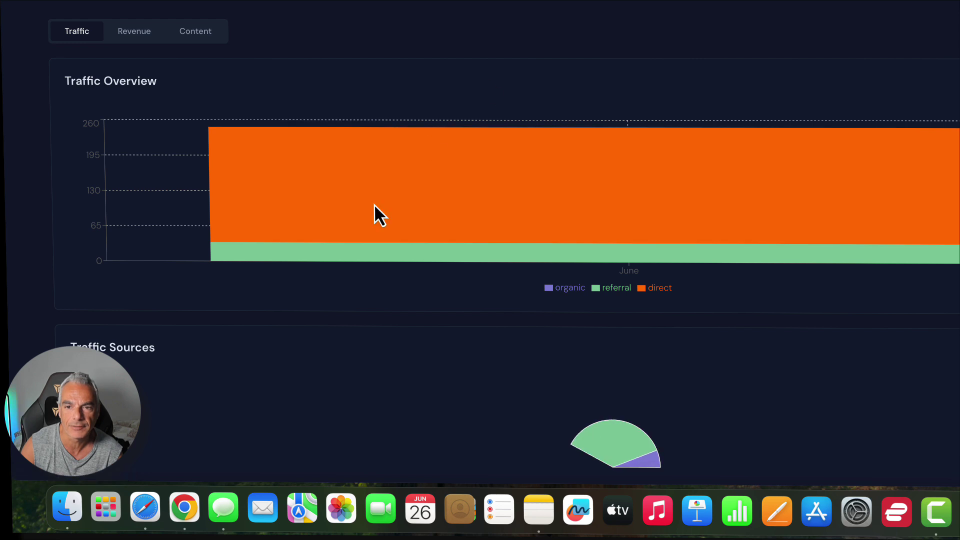
scroll(350, 250, "down", 5)
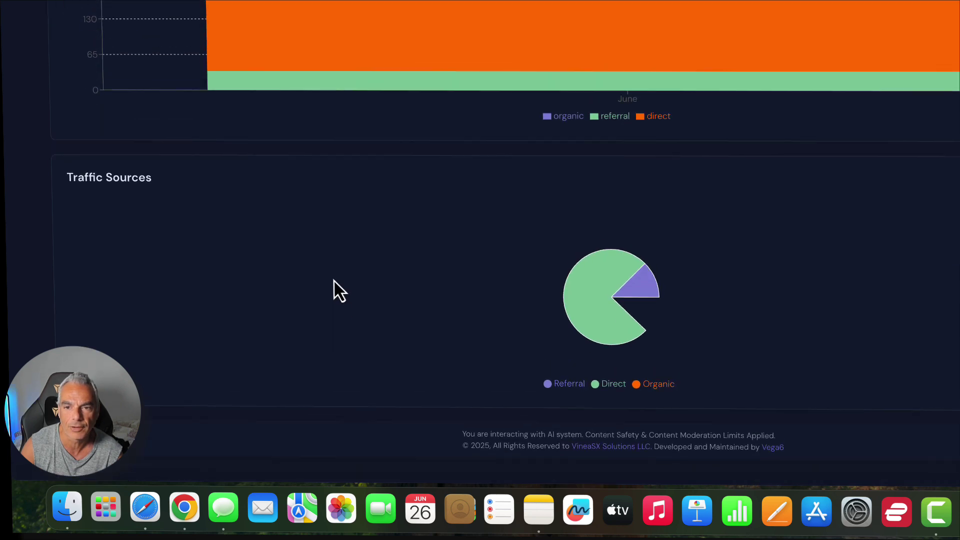
scroll(332, 287, "up", 5)
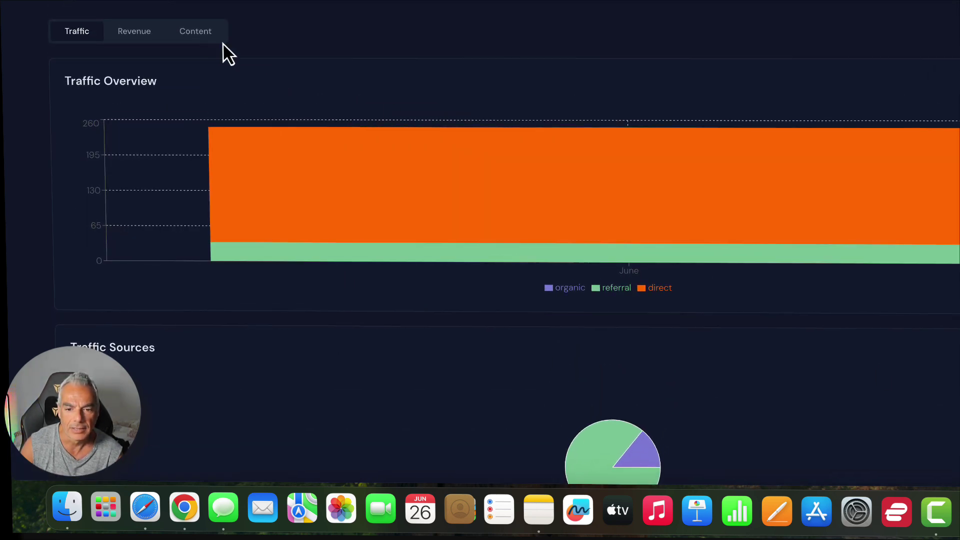
left_click(194, 33)
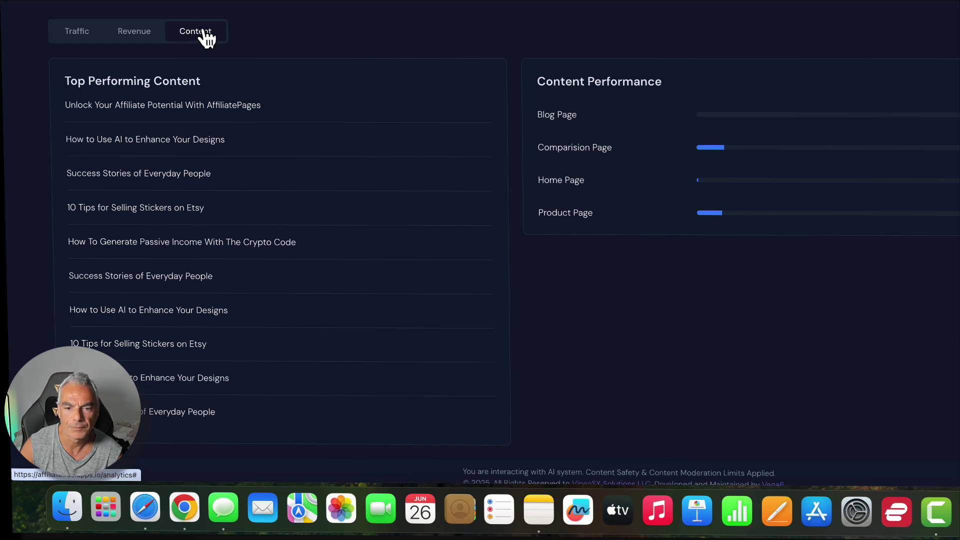
View the Revenue by network chart, then return to the Traffic overview chart.
left_click(131, 38)
left_click(80, 38)
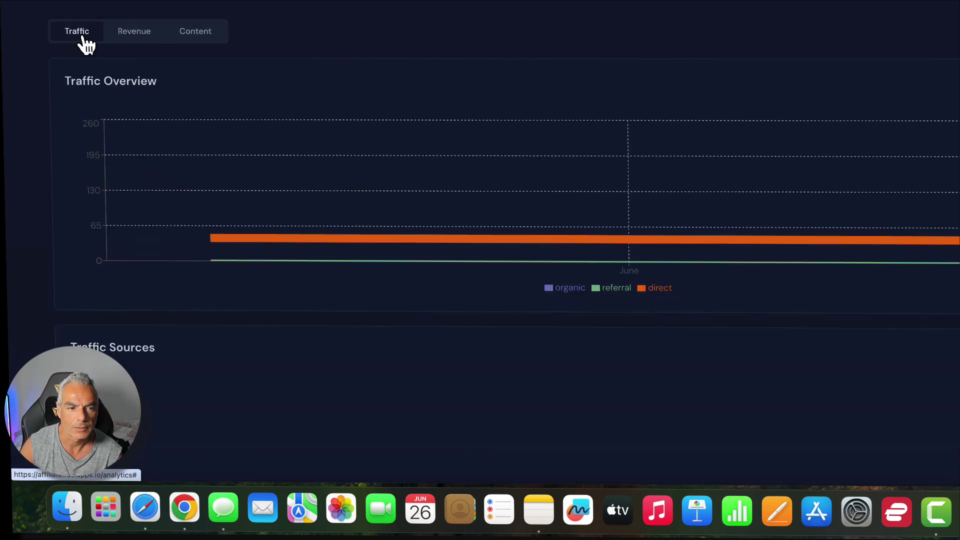
mouse_move(636, 266)
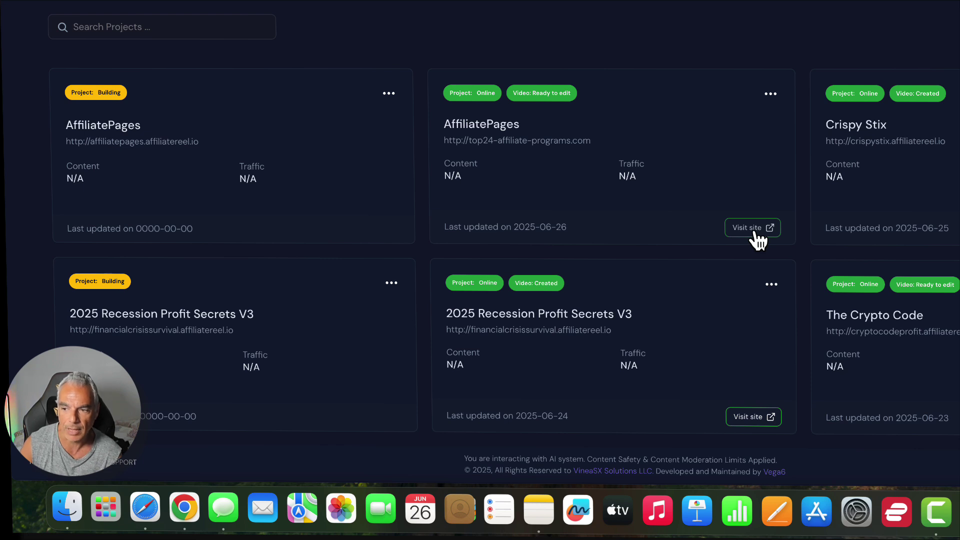
Drag-select the whole top24-affiliate-programs.com URL on the online AffiliatePages project card.
left_click_drag(592, 141, 454, 143)
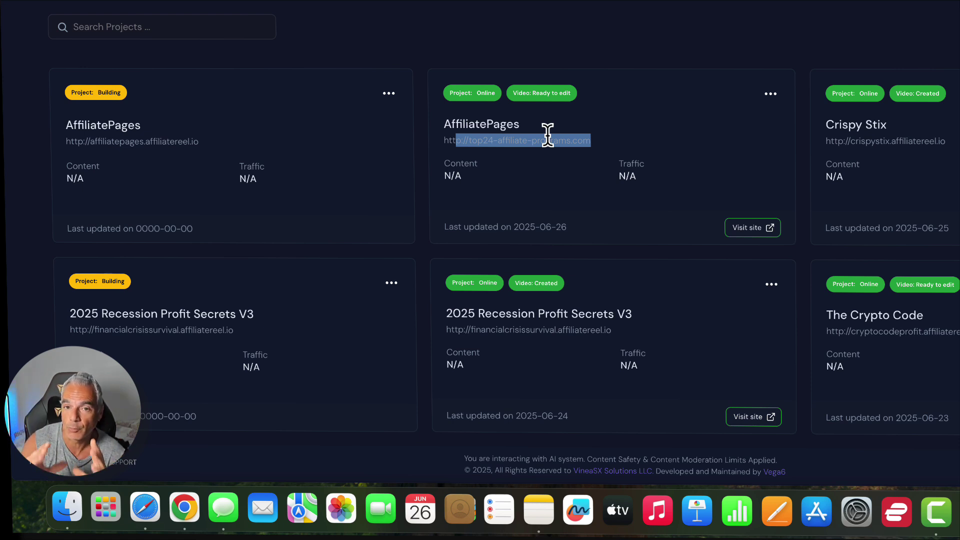
left_click_drag(444, 141, 590, 142)
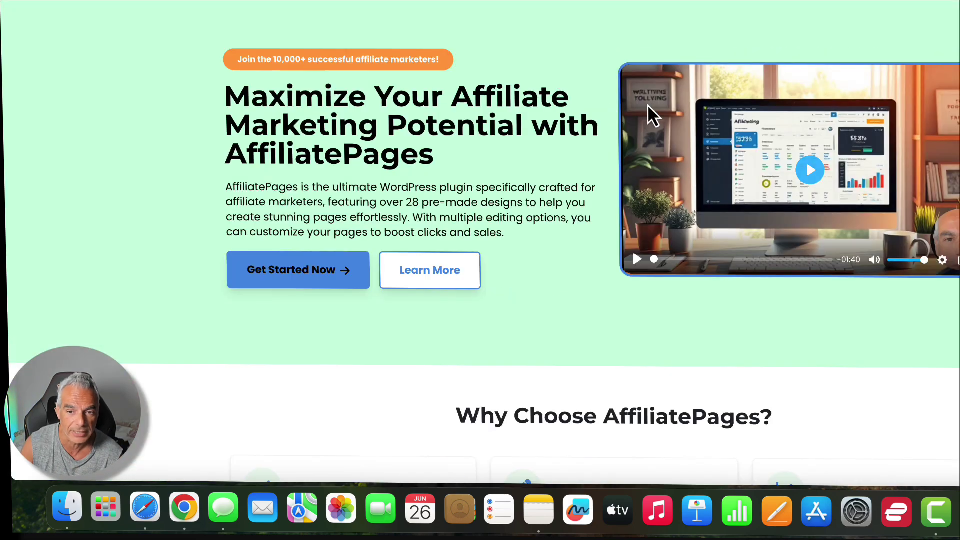
Scroll through the AffiliatePages landing page's bonuses and comparison sections.
scroll(647, 104, "down", 15)
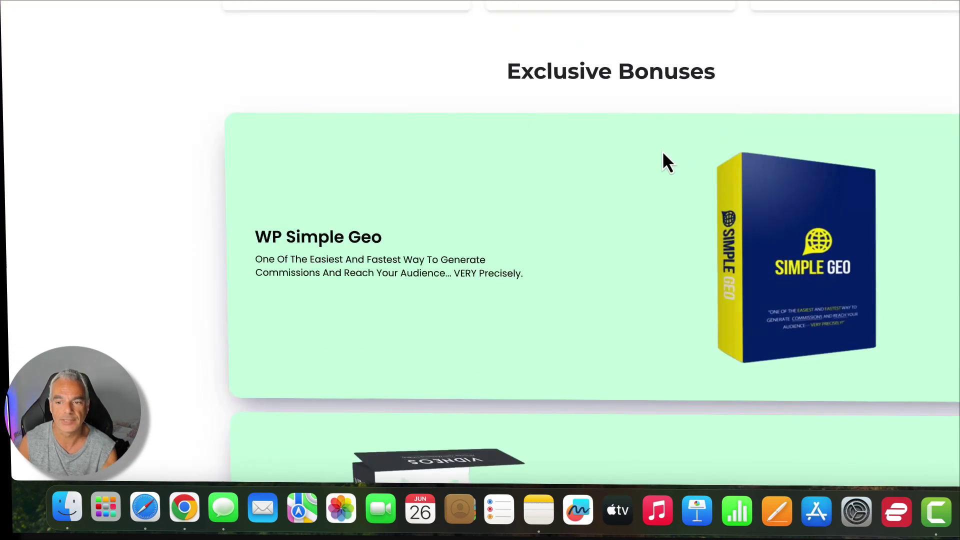
scroll(662, 155, "down", 20)
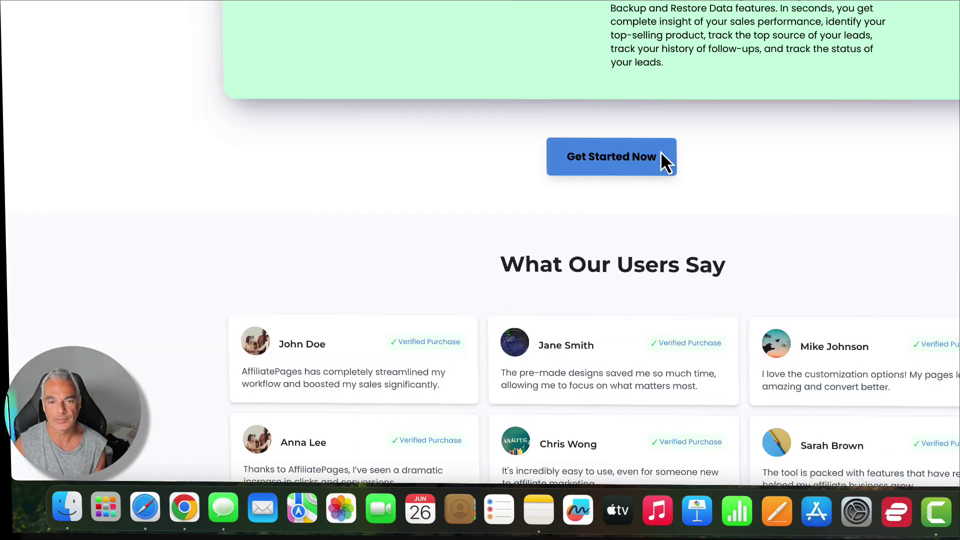
scroll(625, 143, "up", 4)
scroll(626, 145, "down", 9)
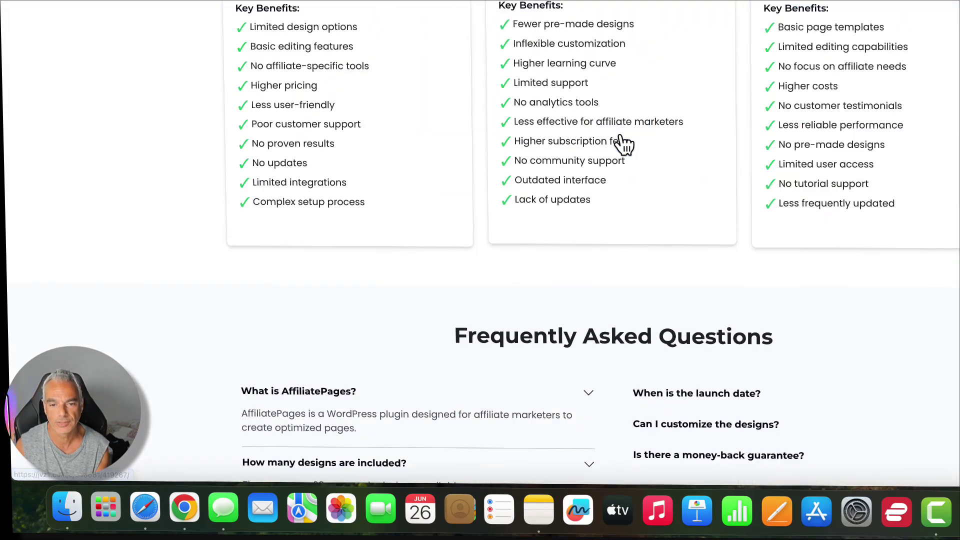
scroll(621, 144, "down", 15)
scroll(621, 143, "up", 12)
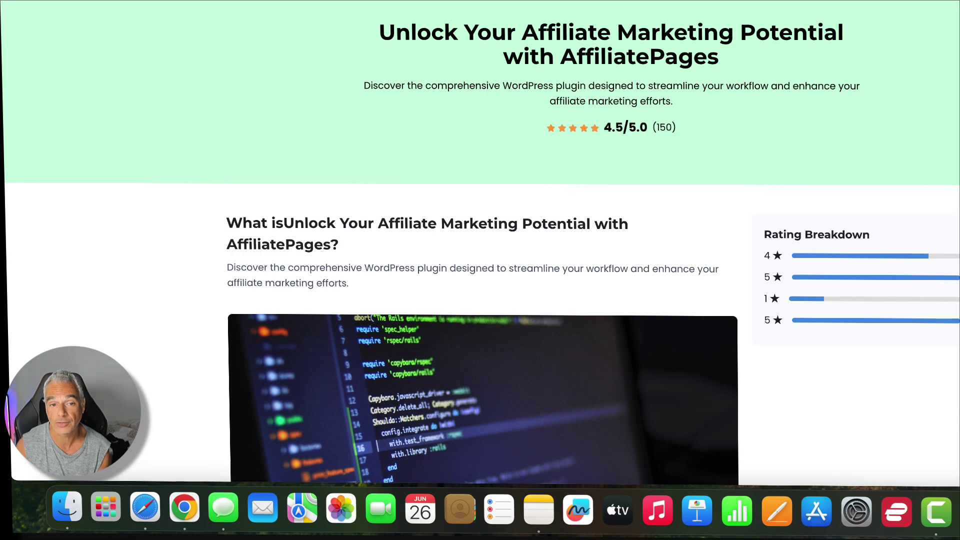
scroll(713, 48, "down", 10)
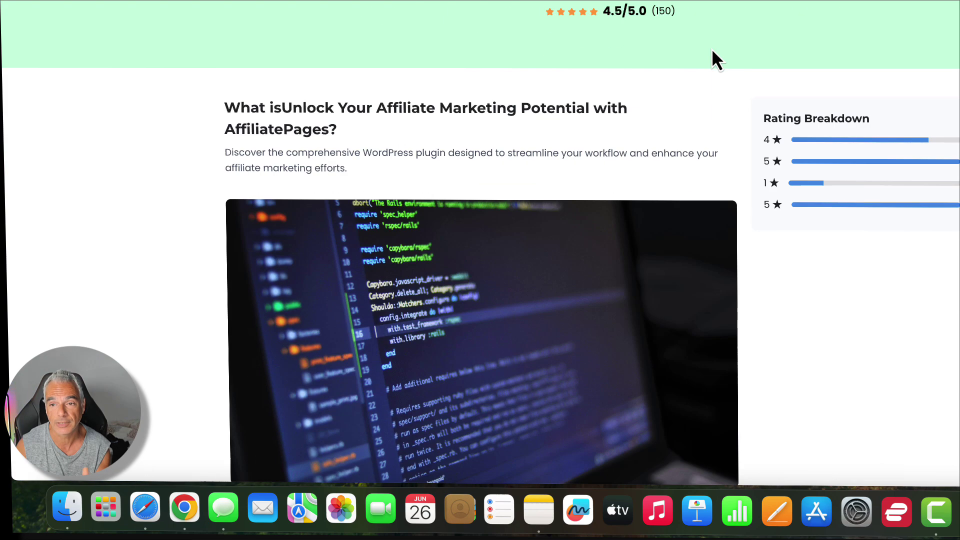
scroll(715, 57, "down", 10)
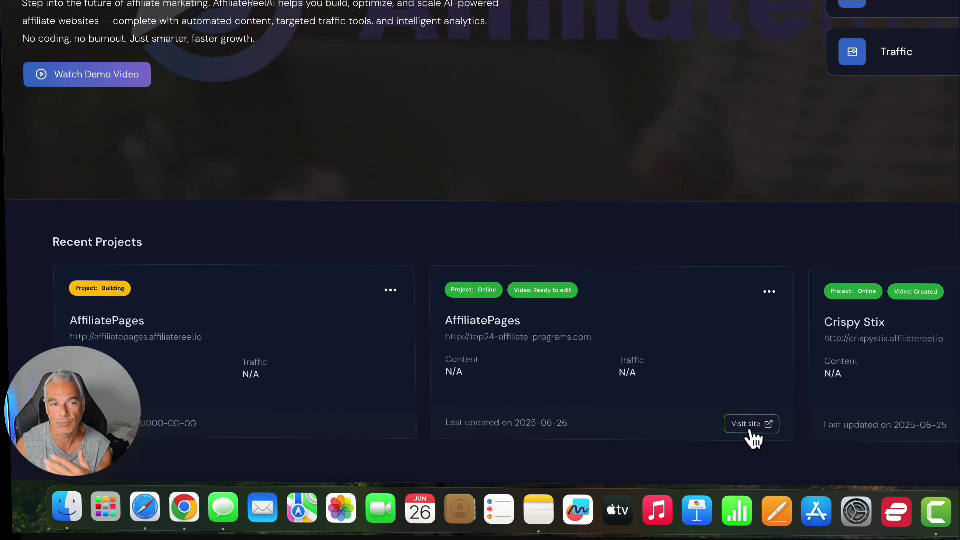
Re-select the full site address, then scroll through the Affiliate Reels bonuses document.
left_click_drag(594, 337, 445, 345)
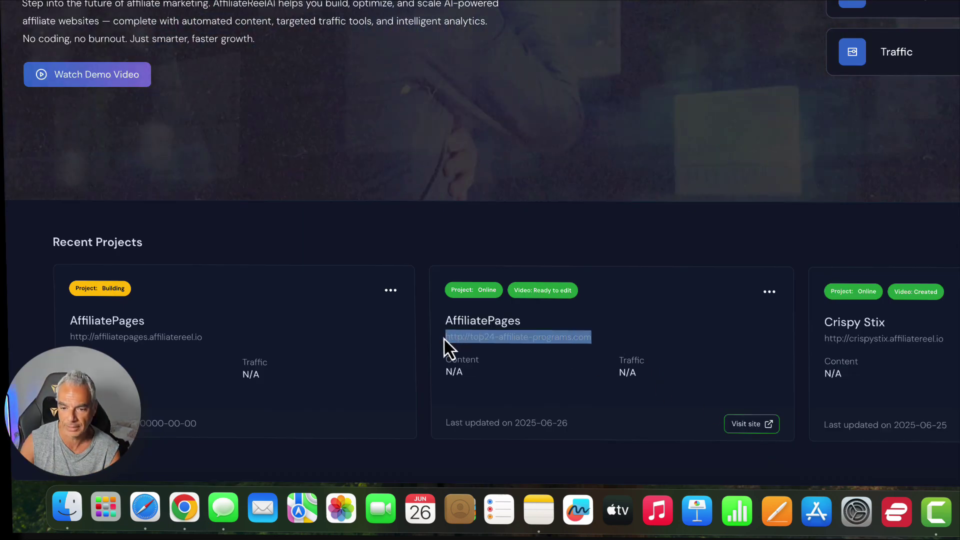
left_click(542, 356)
triple_click(445, 338)
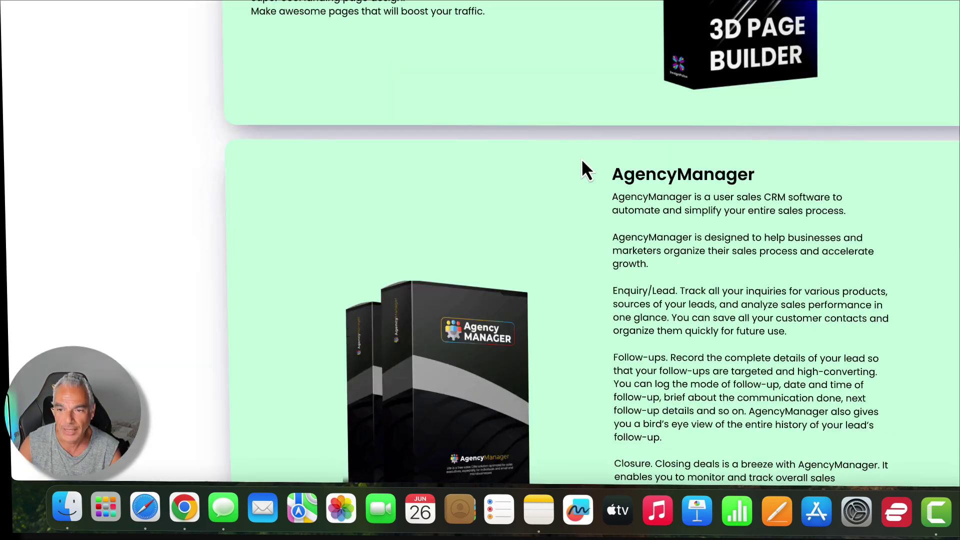
scroll(584, 169, "up", 5)
scroll(583, 159, "up", 10)
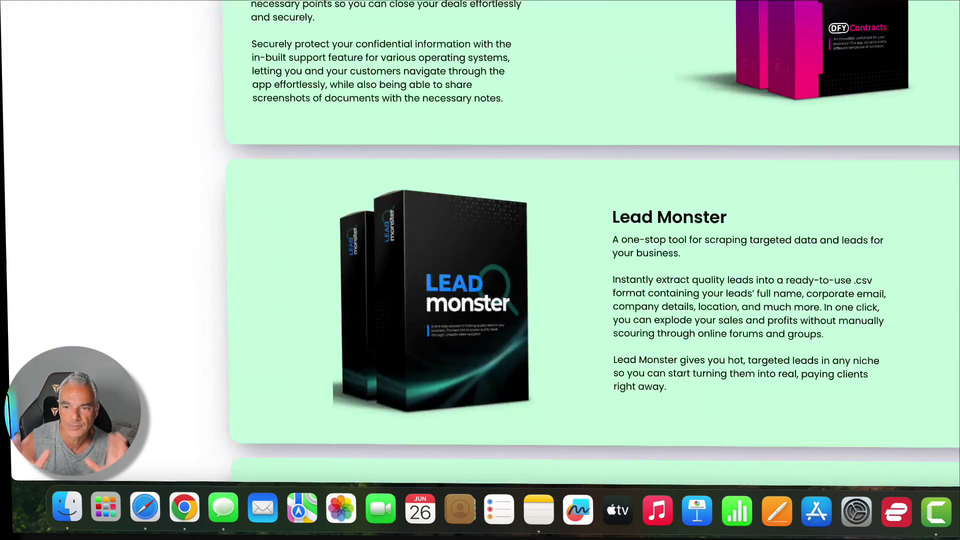
scroll(589, 243, "down", 1)
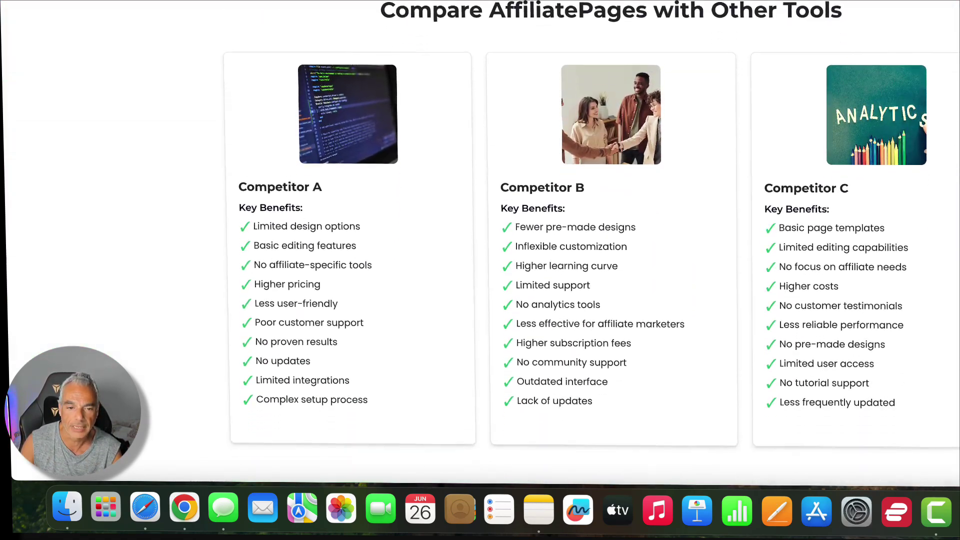
scroll(590, 225, "down", 1)
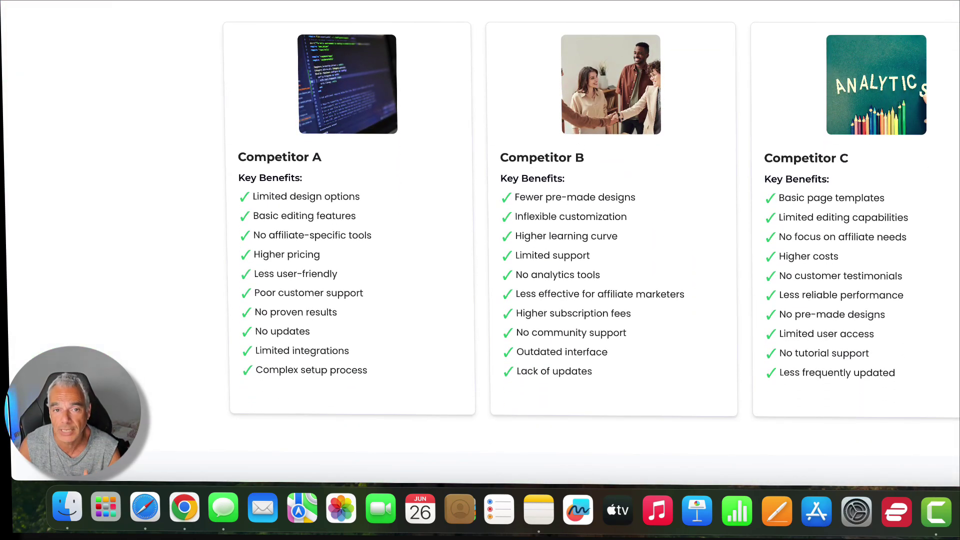
scroll(942, 342, "up", 20)
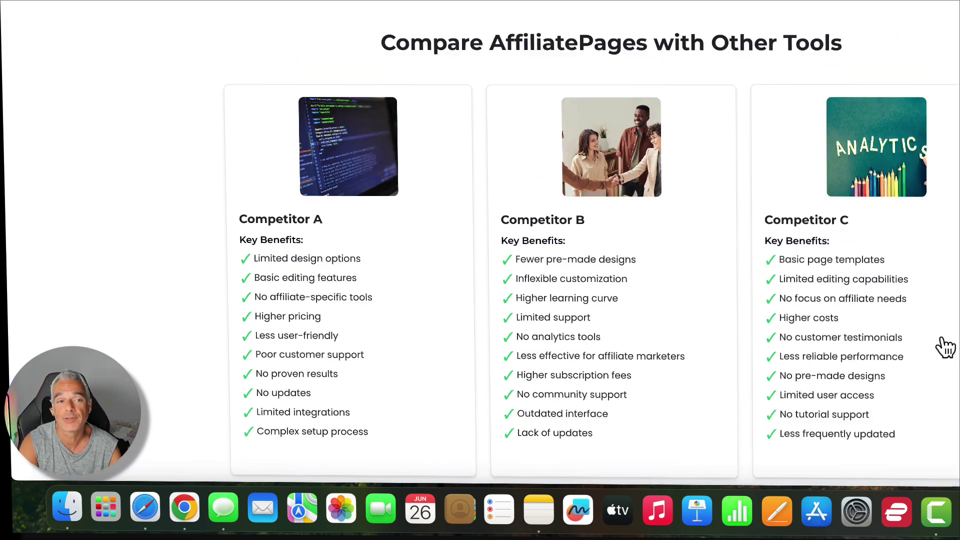
scroll(915, 280, "down", 1)
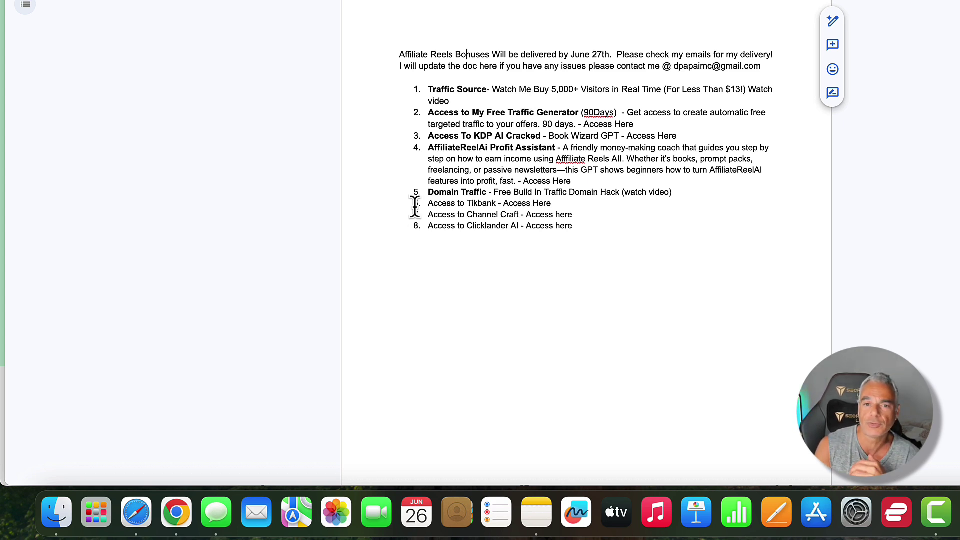
left_click_drag(425, 192, 685, 194)
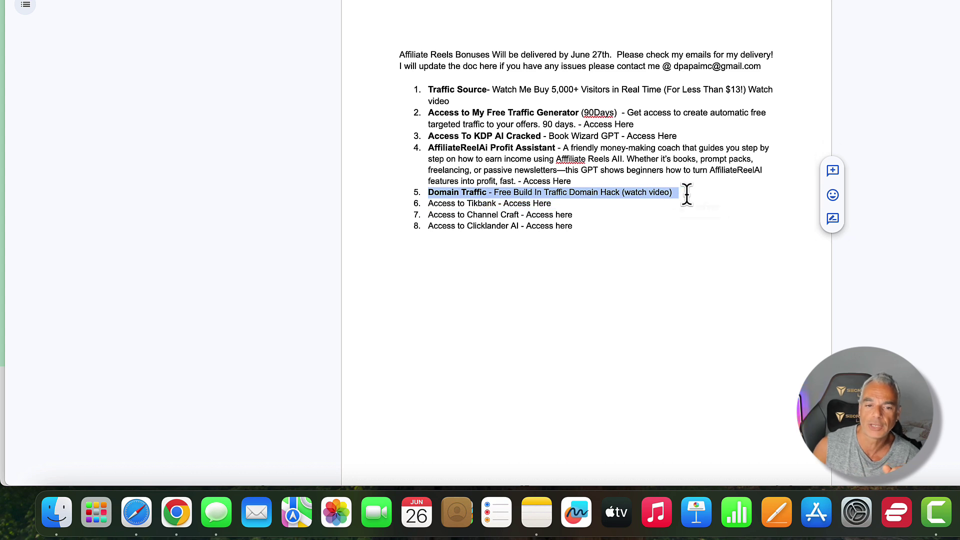
left_click(488, 193)
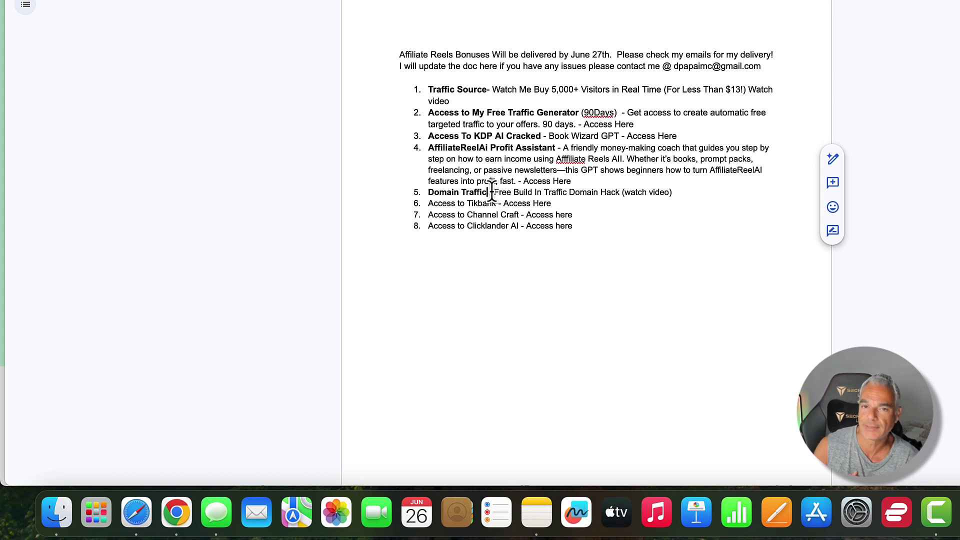
scroll(460, 129, "down", 1)
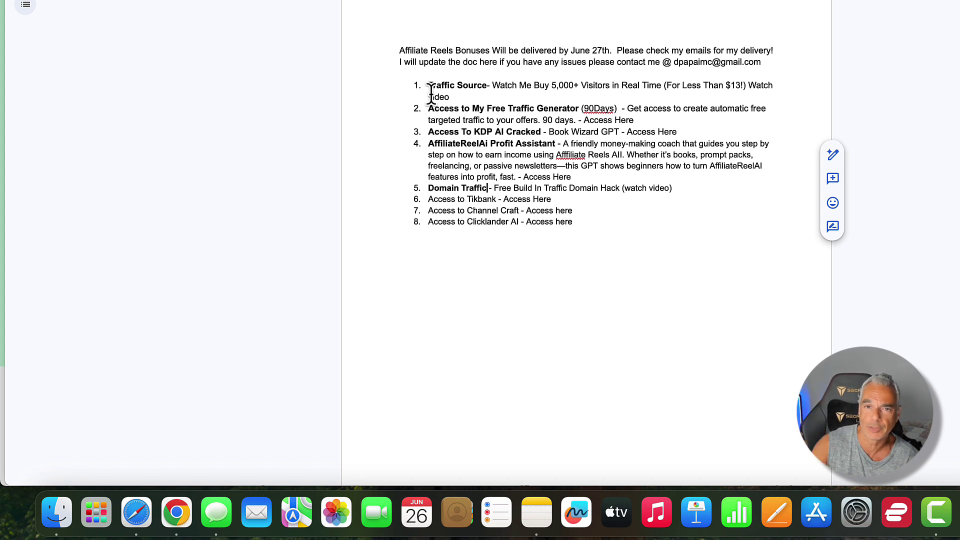
left_click_drag(428, 86, 493, 82)
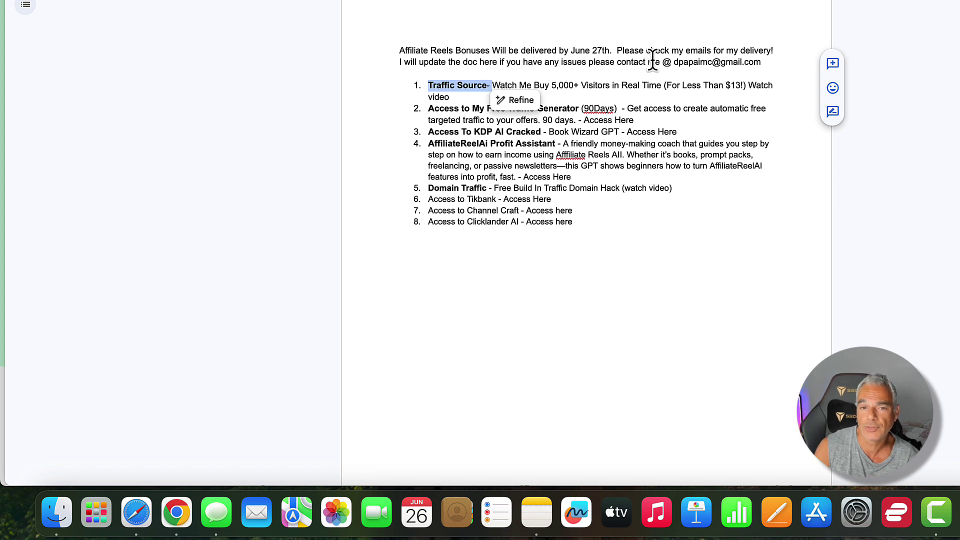
left_click(405, 88)
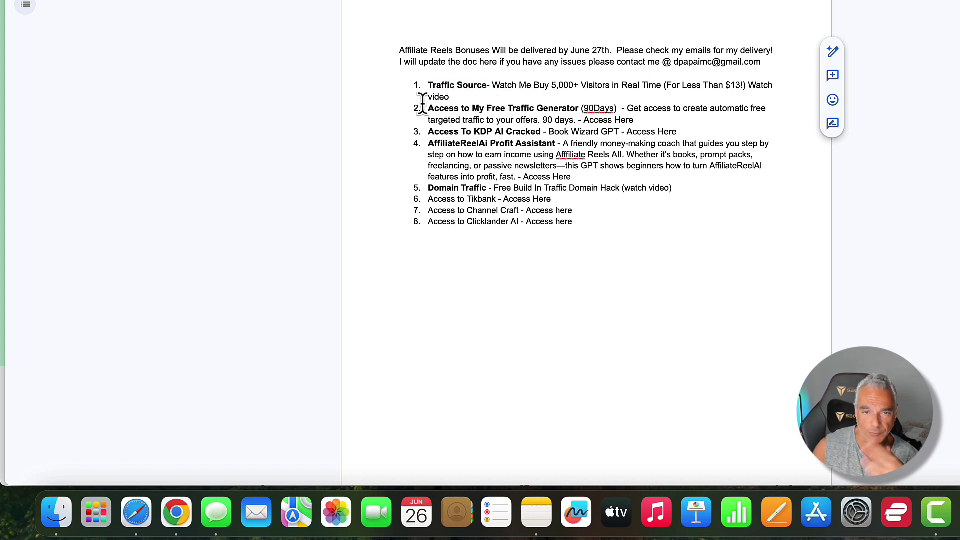
left_click_drag(430, 108, 555, 108)
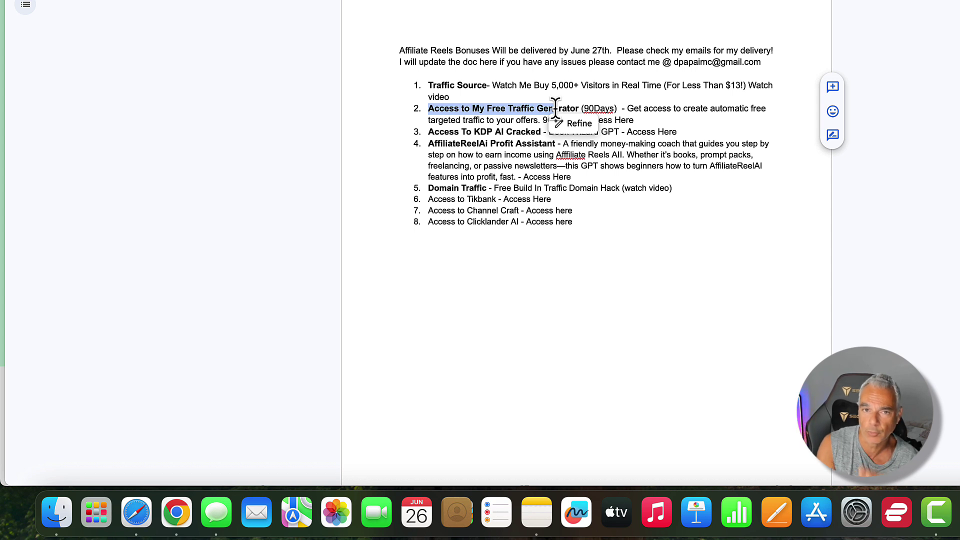
left_click(648, 97)
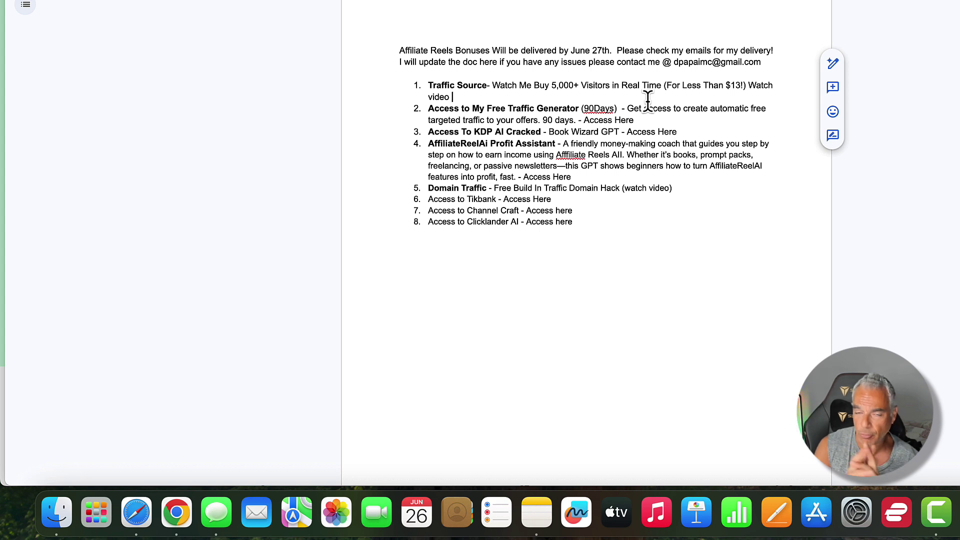
left_click_drag(426, 132, 680, 130)
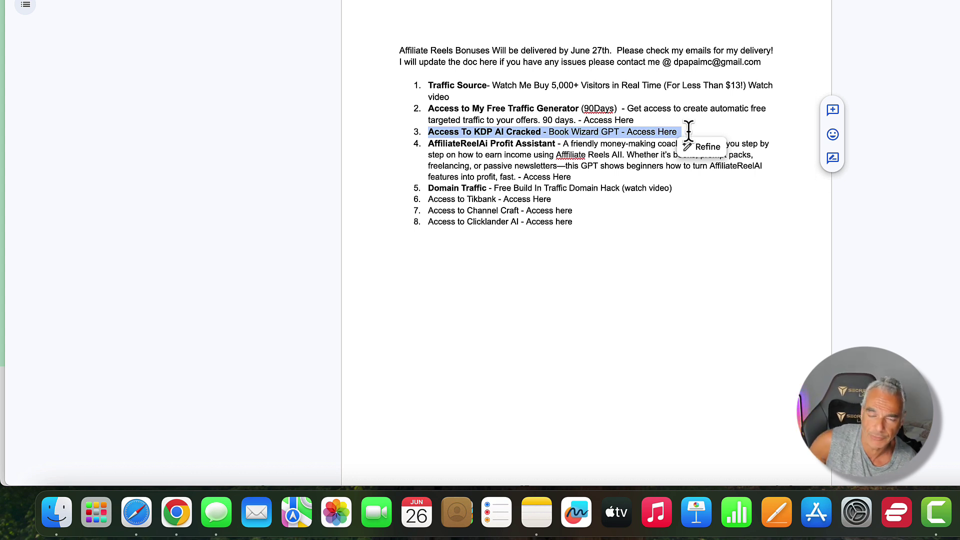
left_click_drag(689, 131, 527, 129)
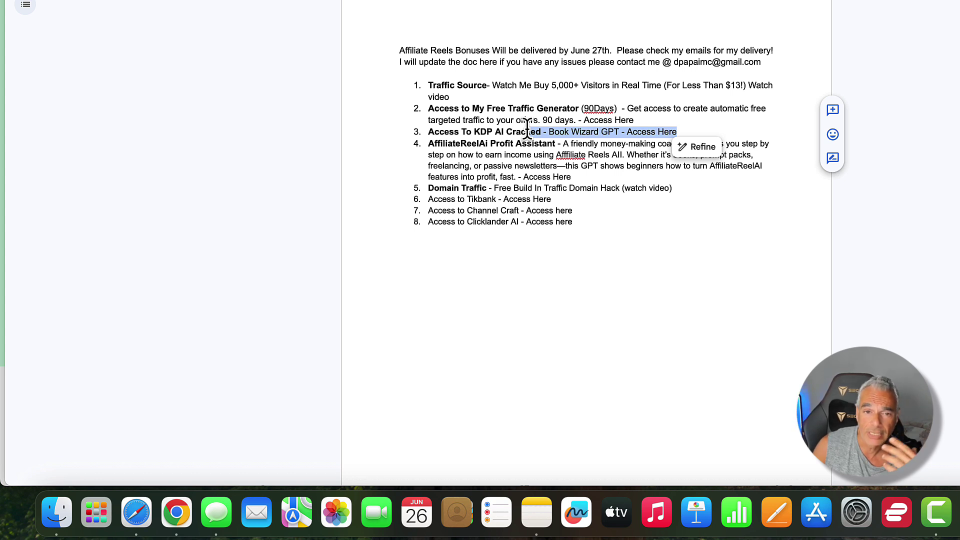
left_click(467, 144)
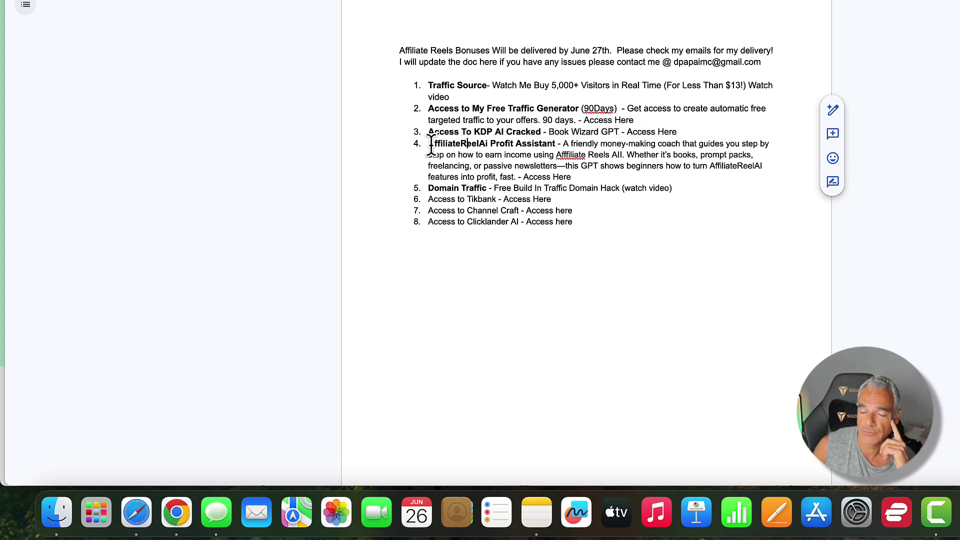
left_click_drag(431, 145, 552, 145)
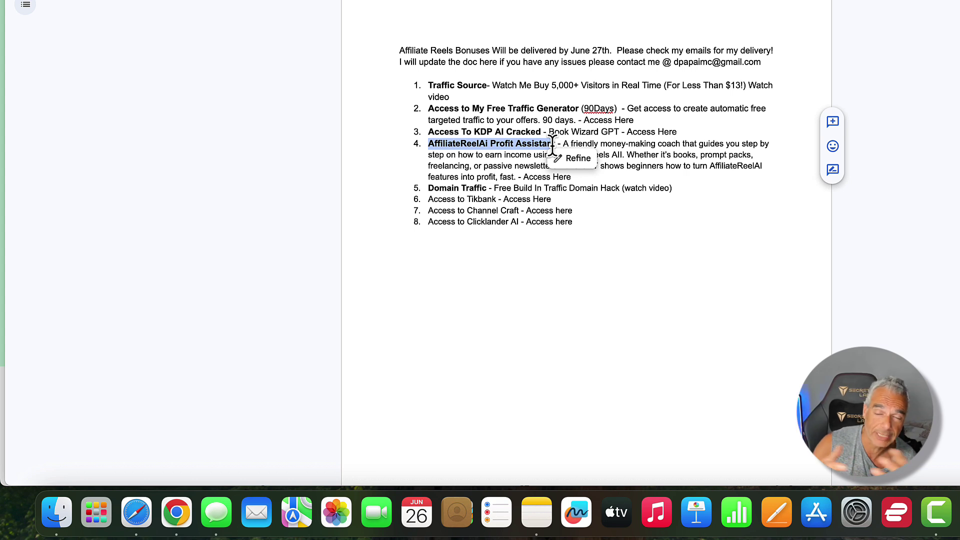
left_click(455, 165)
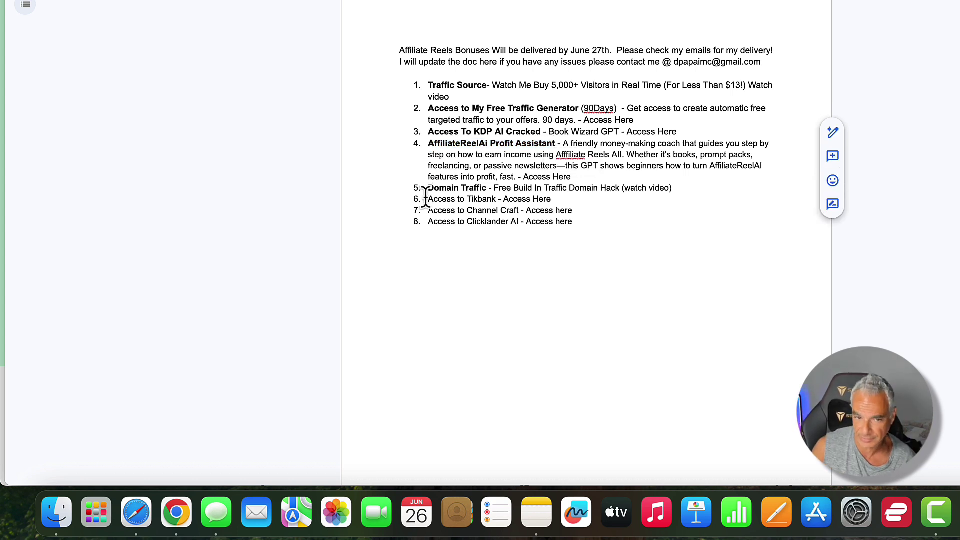
left_click_drag(426, 199, 559, 198)
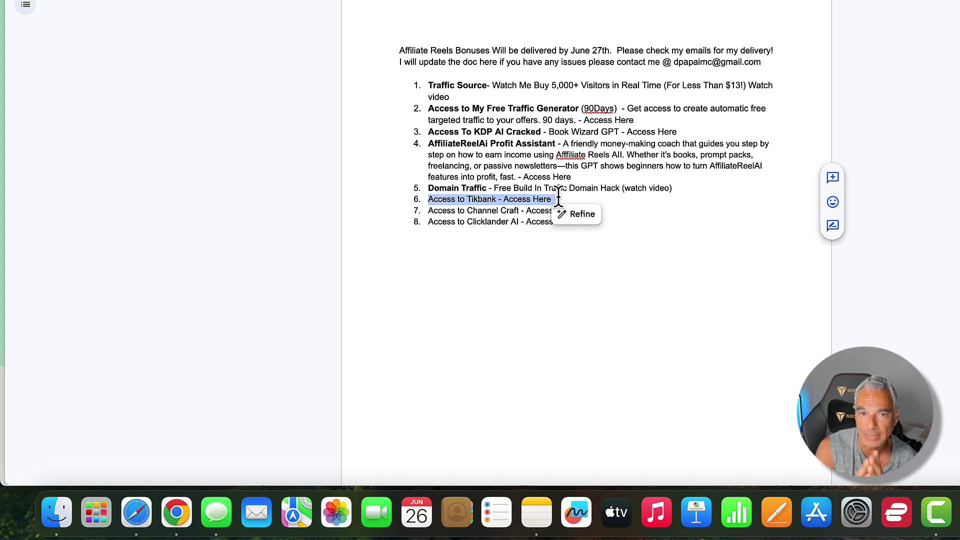
left_click(558, 198)
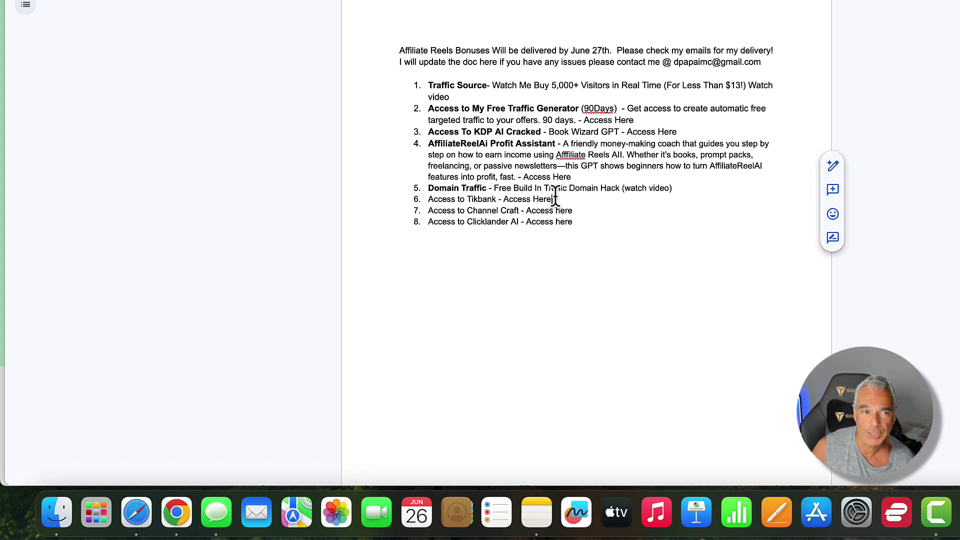
left_click_drag(575, 210, 429, 215)
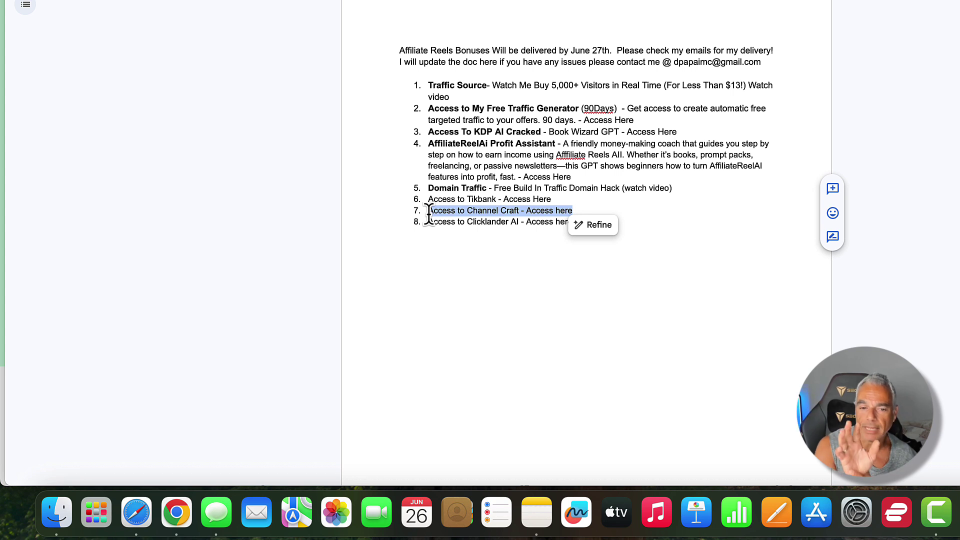
left_click(461, 223)
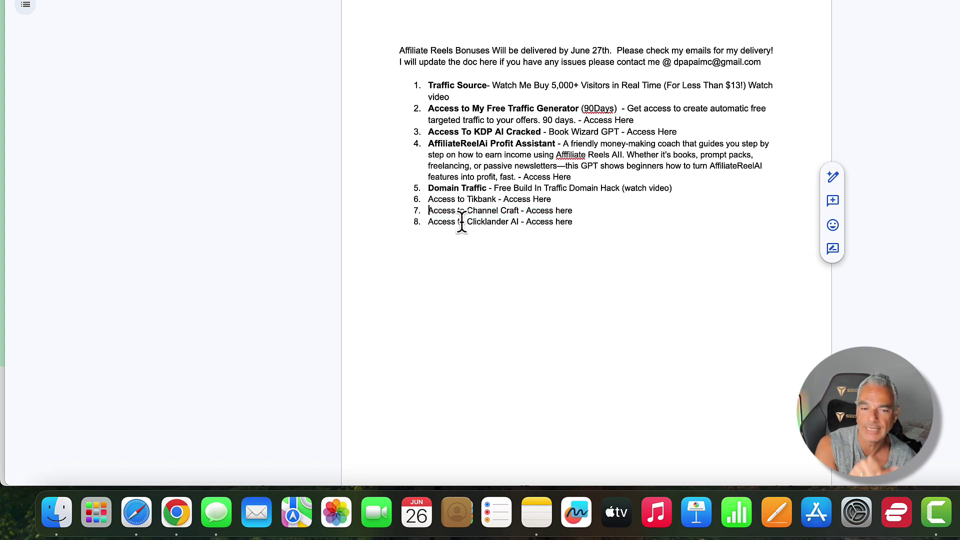
left_click_drag(465, 222, 585, 219)
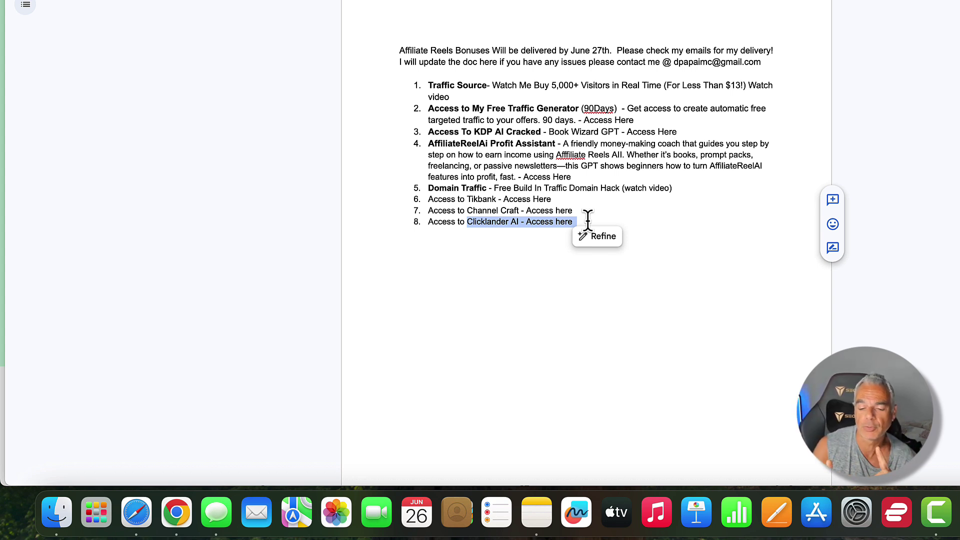
left_click_drag(589, 220, 424, 76)
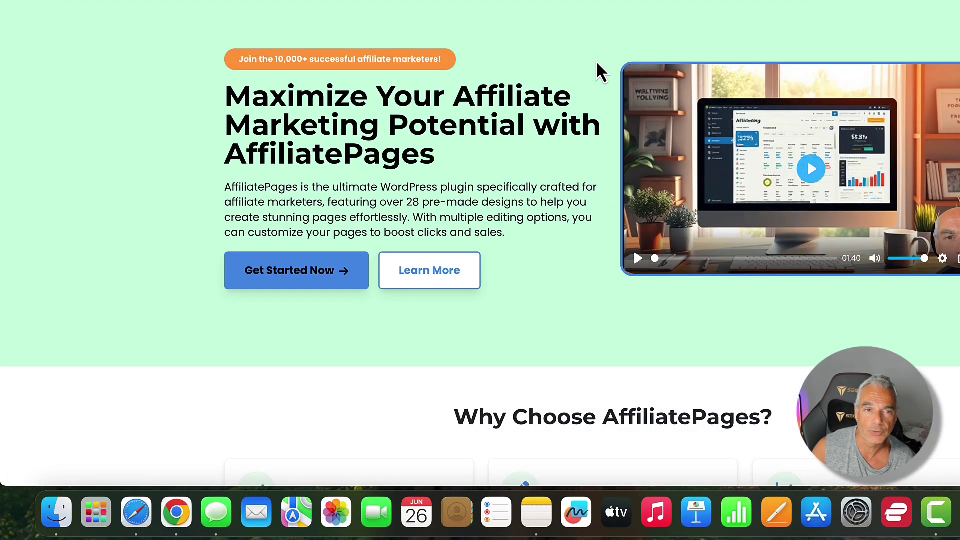
Scroll the AffiliatePages sales page and select the first Recent Projects site URL.
scroll(347, 75, "down", 20)
scroll(347, 75, "up", 10)
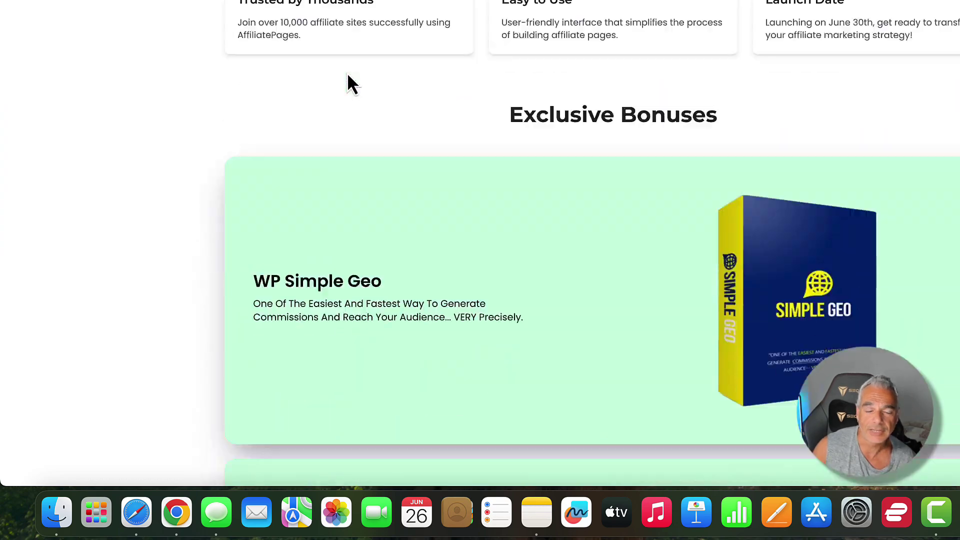
scroll(348, 75, "down", 20)
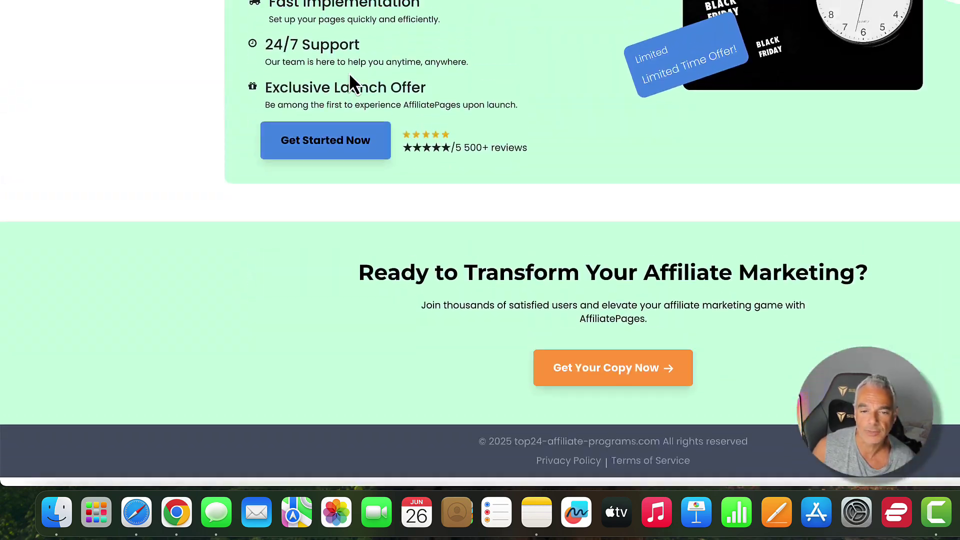
scroll(349, 73, "up", 20)
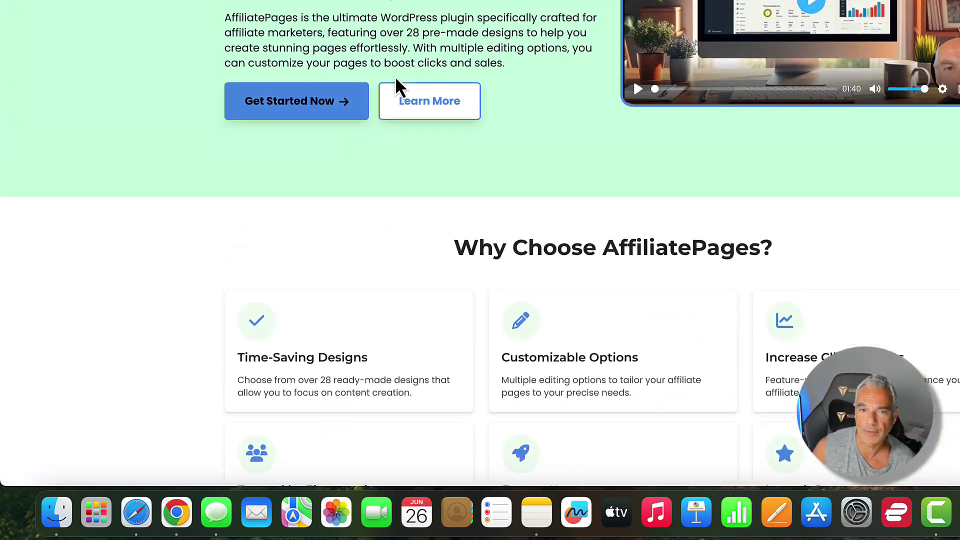
scroll(396, 79, "up", 1)
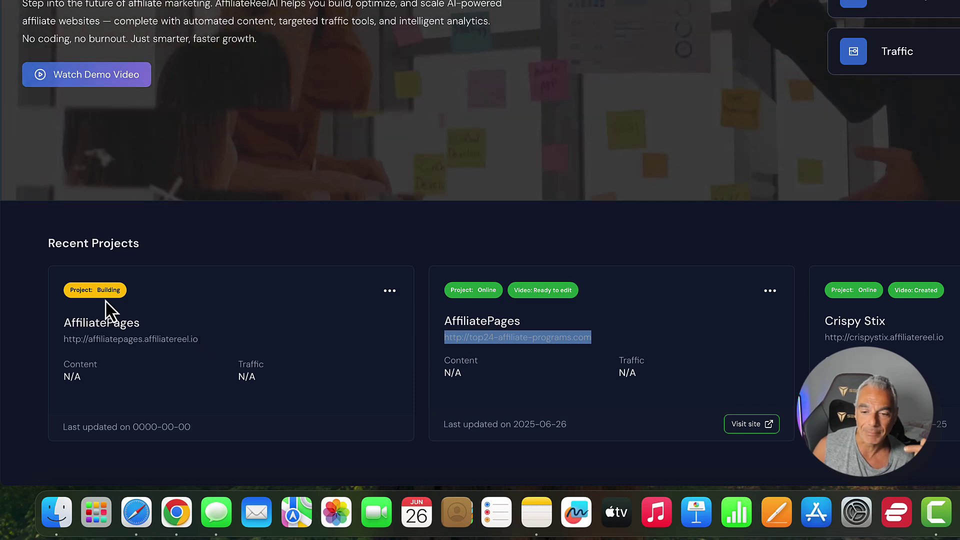
triple_click(92, 335)
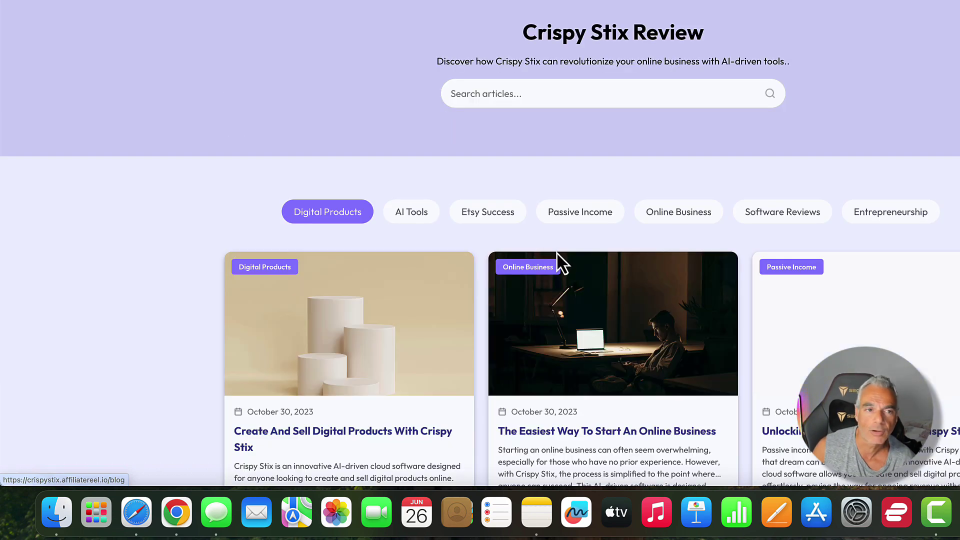
Scroll through the Crispy Stix Review blog's articles.
scroll(557, 262, "down", 5)
scroll(462, 172, "up", 5)
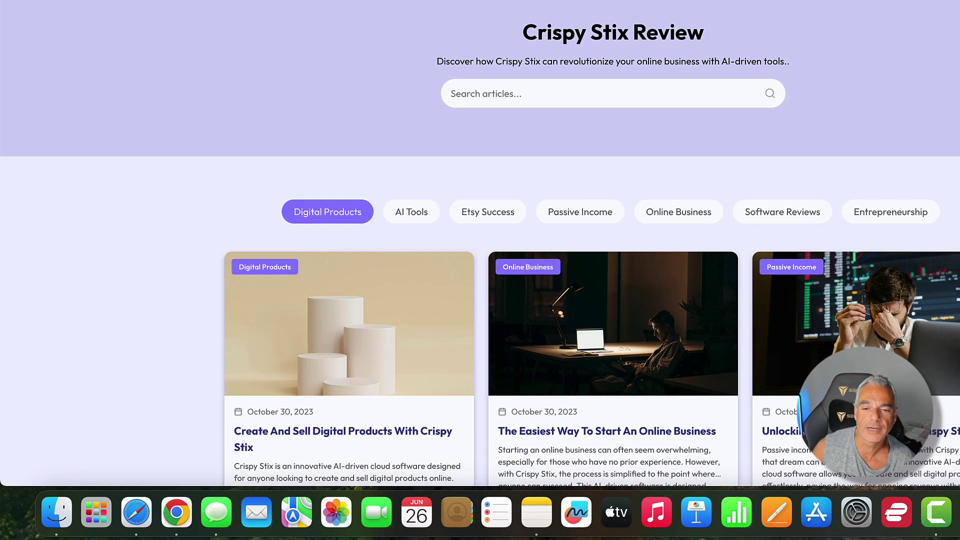
scroll(479, 250, "down", 8)
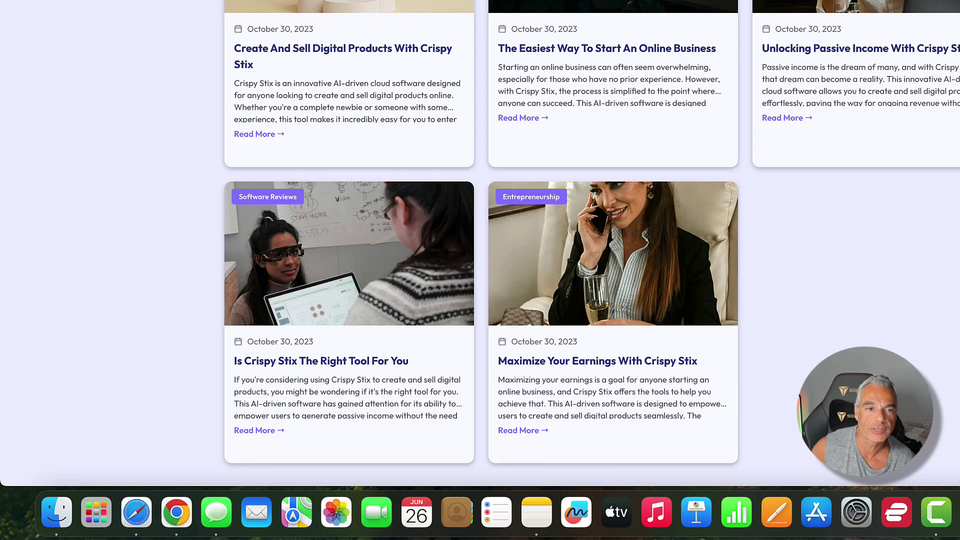
scroll(480, 250, "down", 3)
scroll(479, 250, "up", 10)
scroll(480, 250, "down", 8)
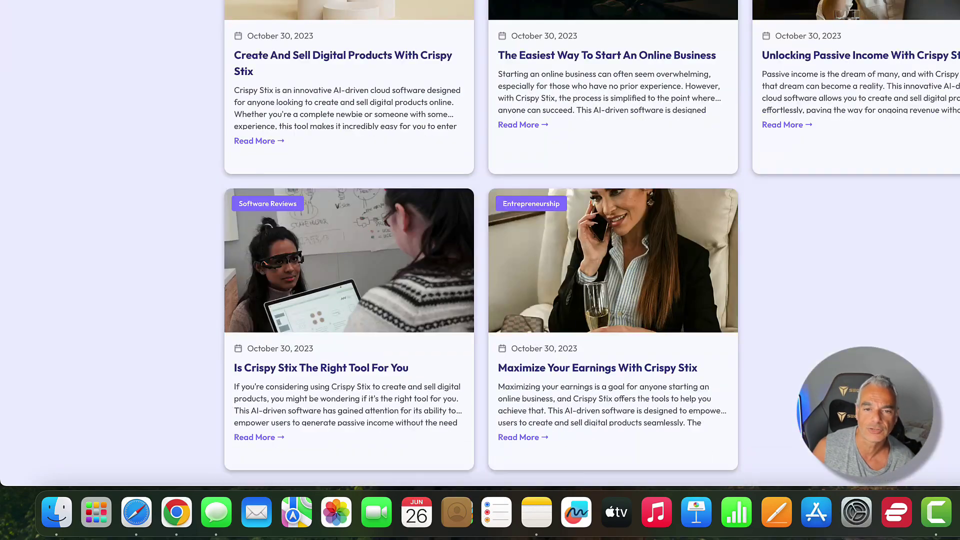
scroll(304, 2, "down", 5)
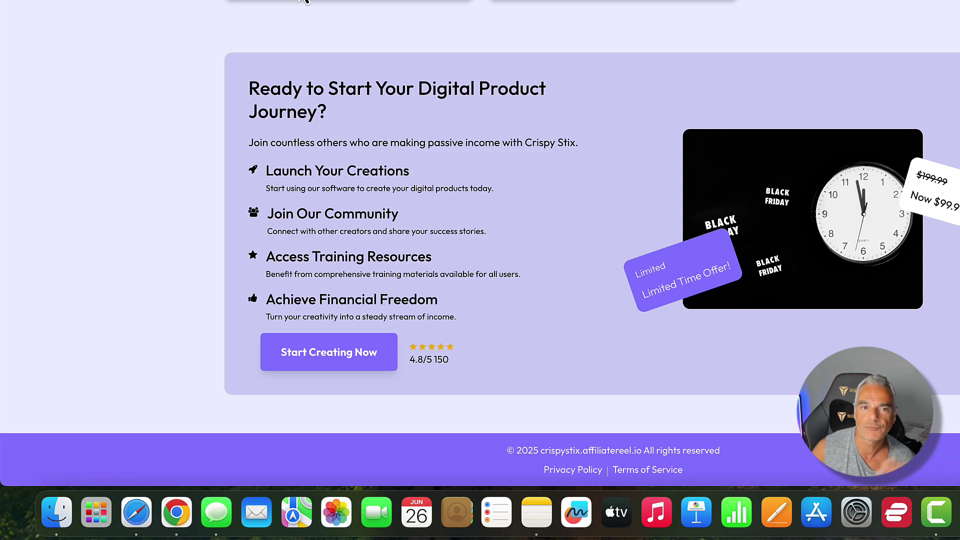
scroll(303, 1, "up", 10)
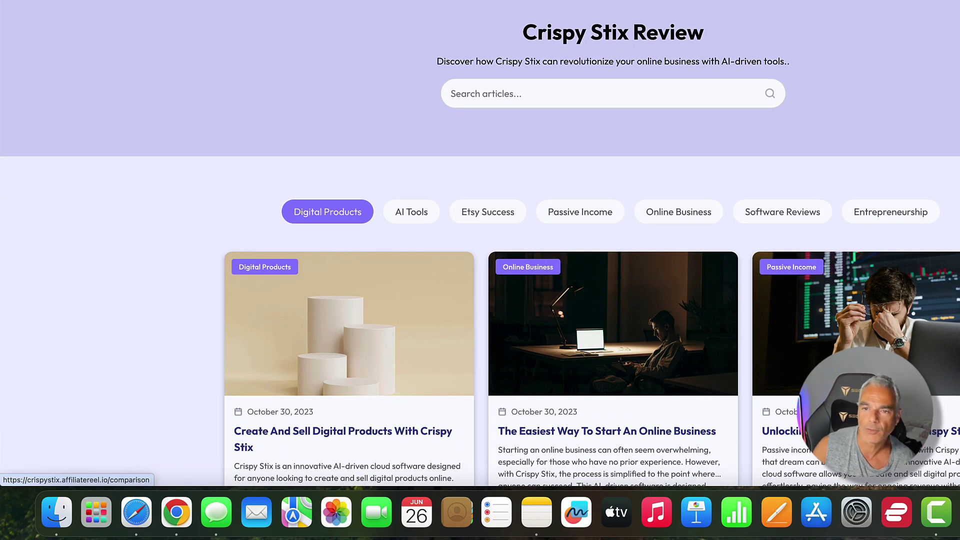
Open the Crispy Stix product page from the blog, then go back to the listing.
left_click(343, 431)
key("super+[")
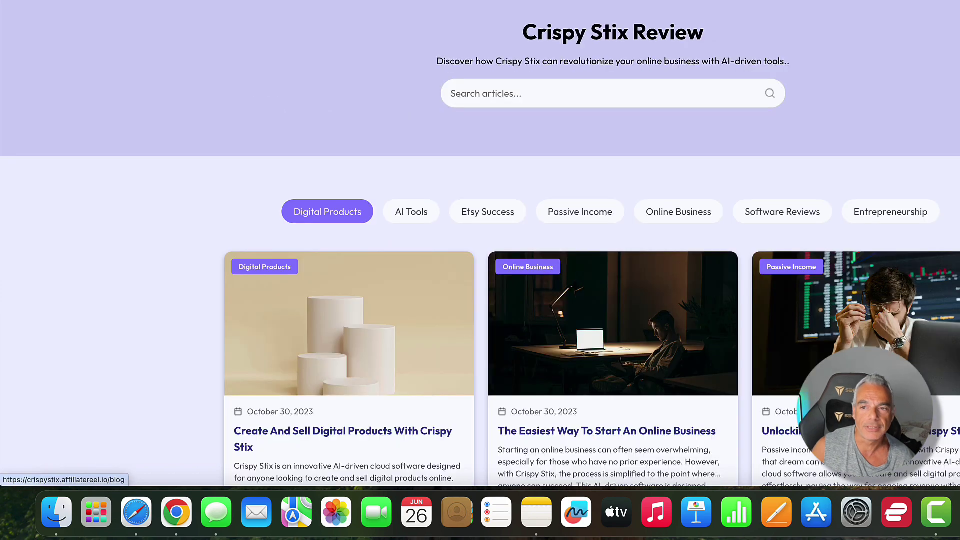
scroll(689, 300, "down", 5)
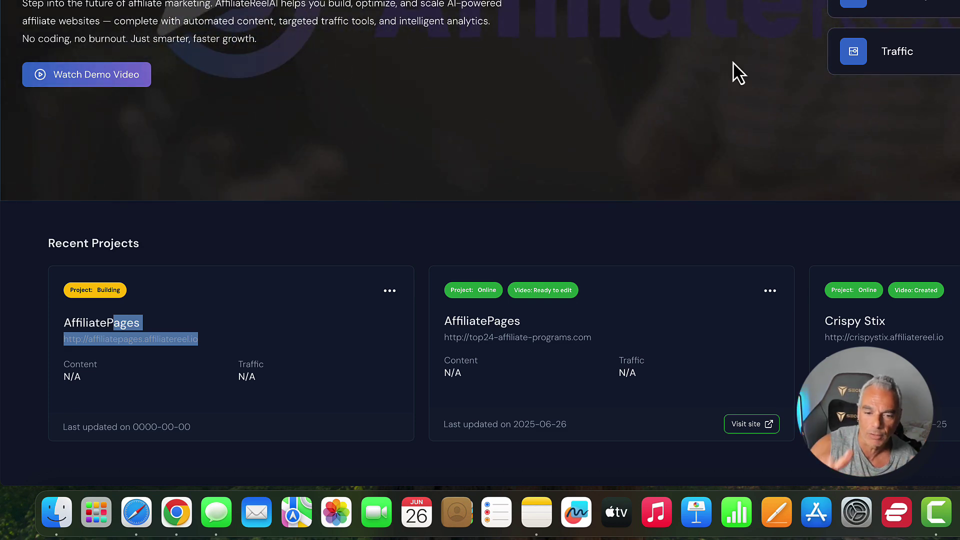
Scroll the Traffic Overview and Traffic Sources charts, then show the Content performance breakdown.
scroll(934, 284, "down", 4)
scroll(480, 250, "down", 4)
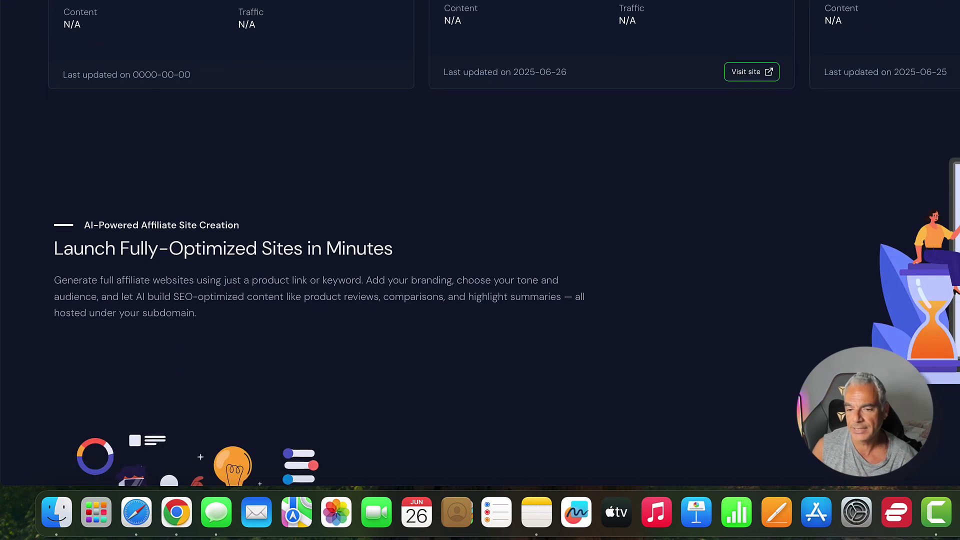
scroll(480, 250, "up", 8)
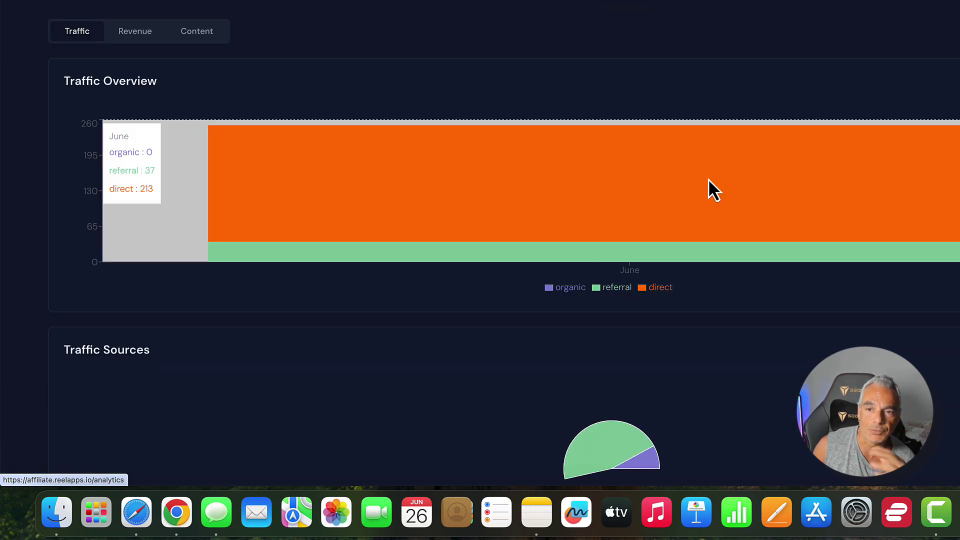
scroll(720, 225, "down", 3)
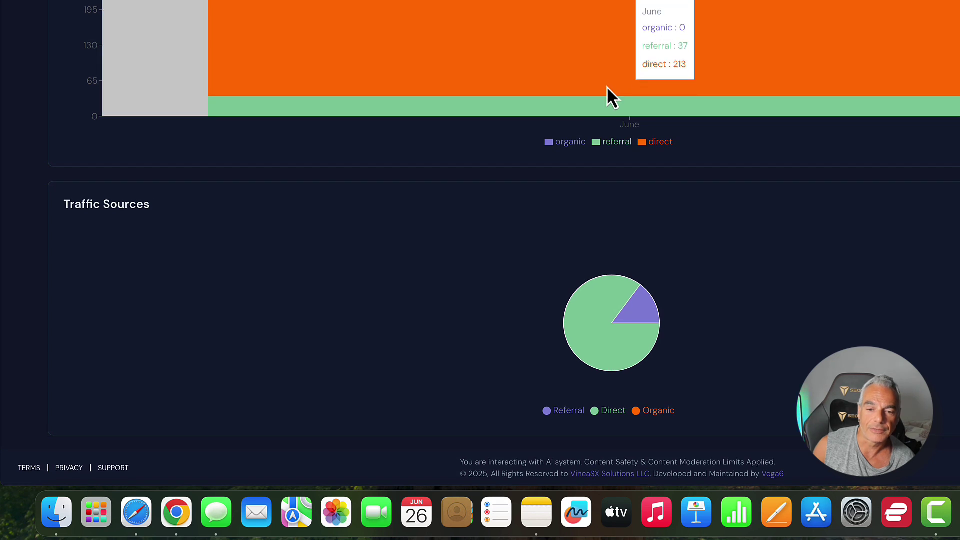
mouse_move(653, 90)
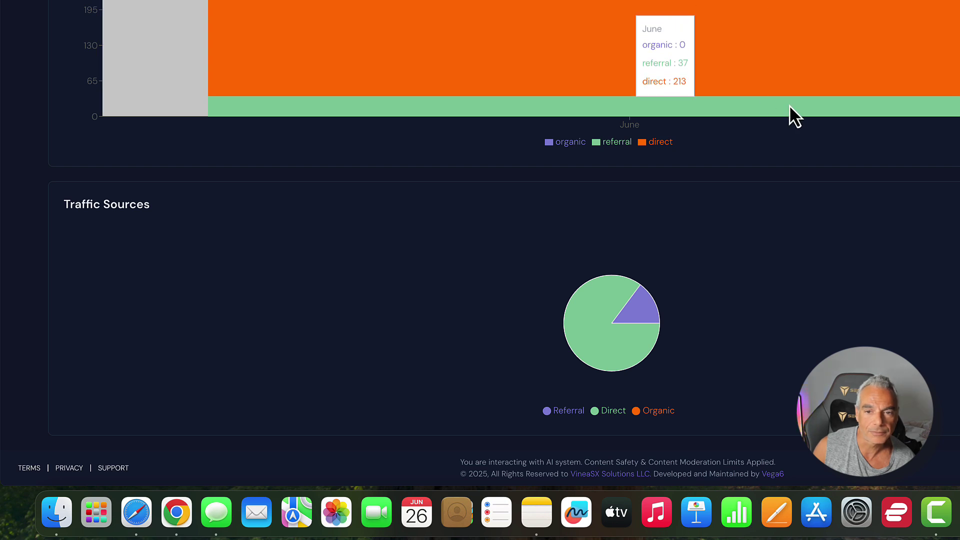
scroll(859, 350, "down", 3)
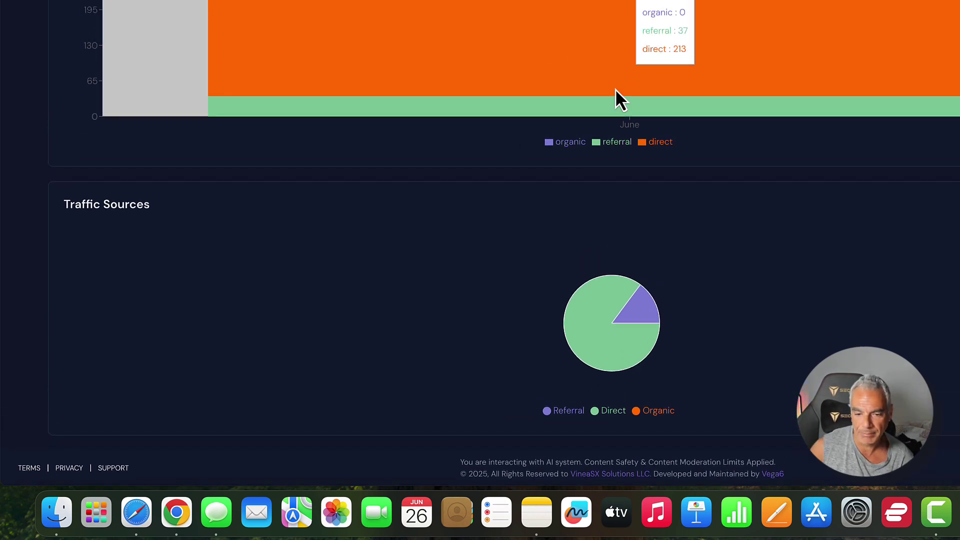
scroll(215, 58, "up", 3)
scroll(504, 244, "down", 1)
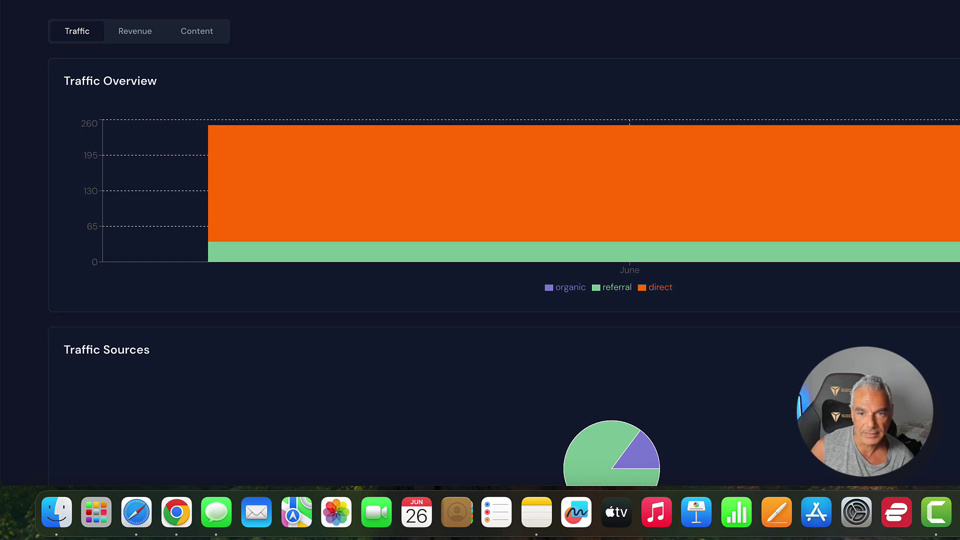
left_click(198, 39)
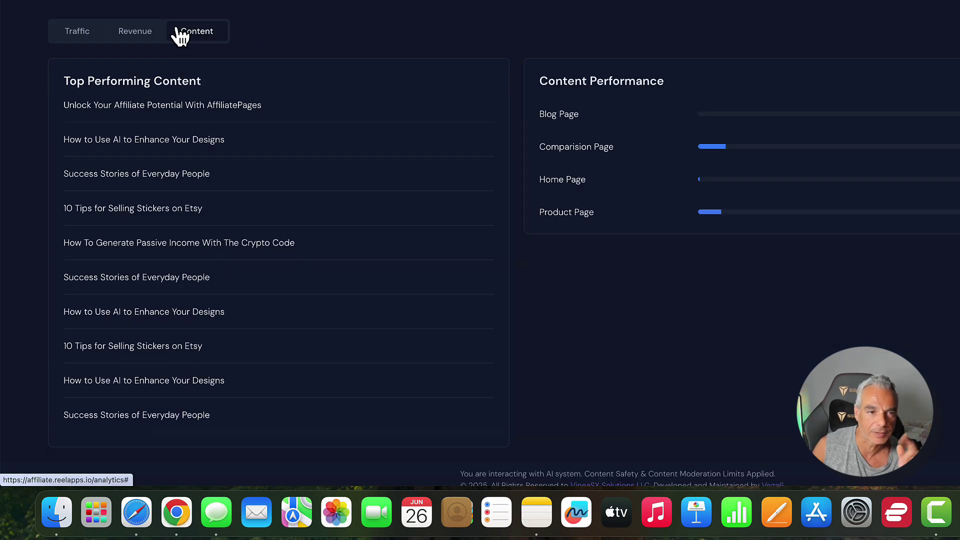